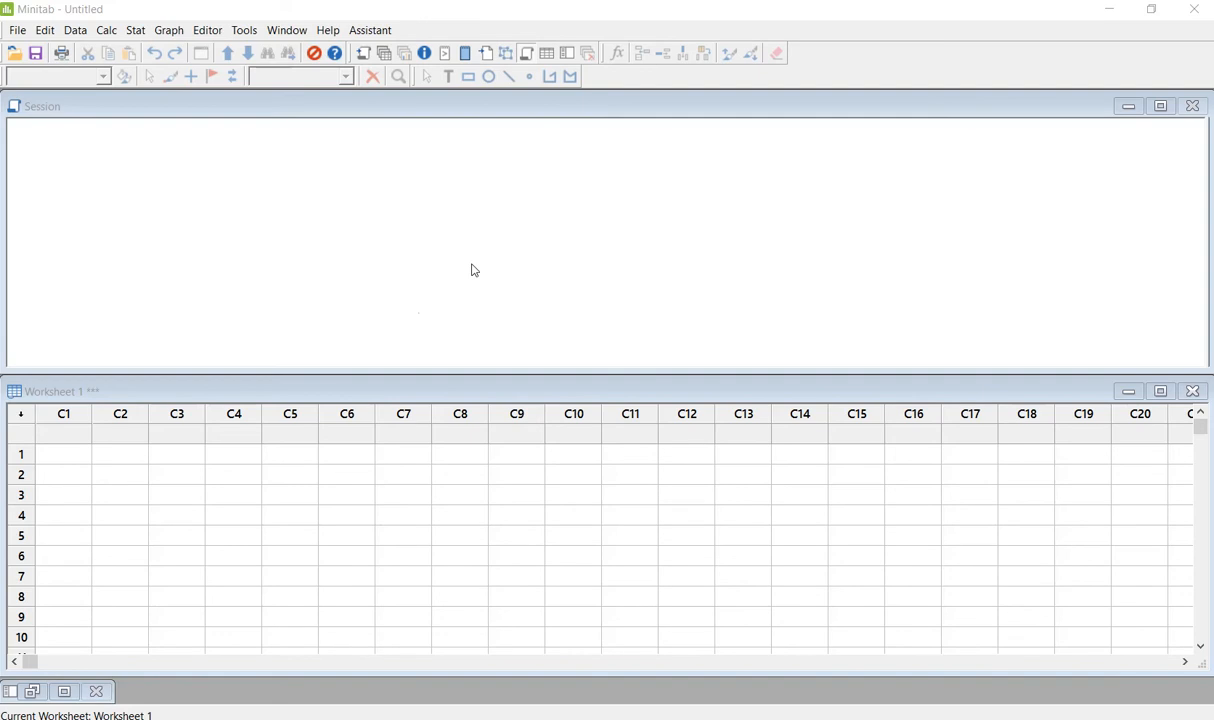
Resize the Session and worksheet windows so the Session sits above a taller worksheet with almost no gap between them
drag(507, 376, 542, 393)
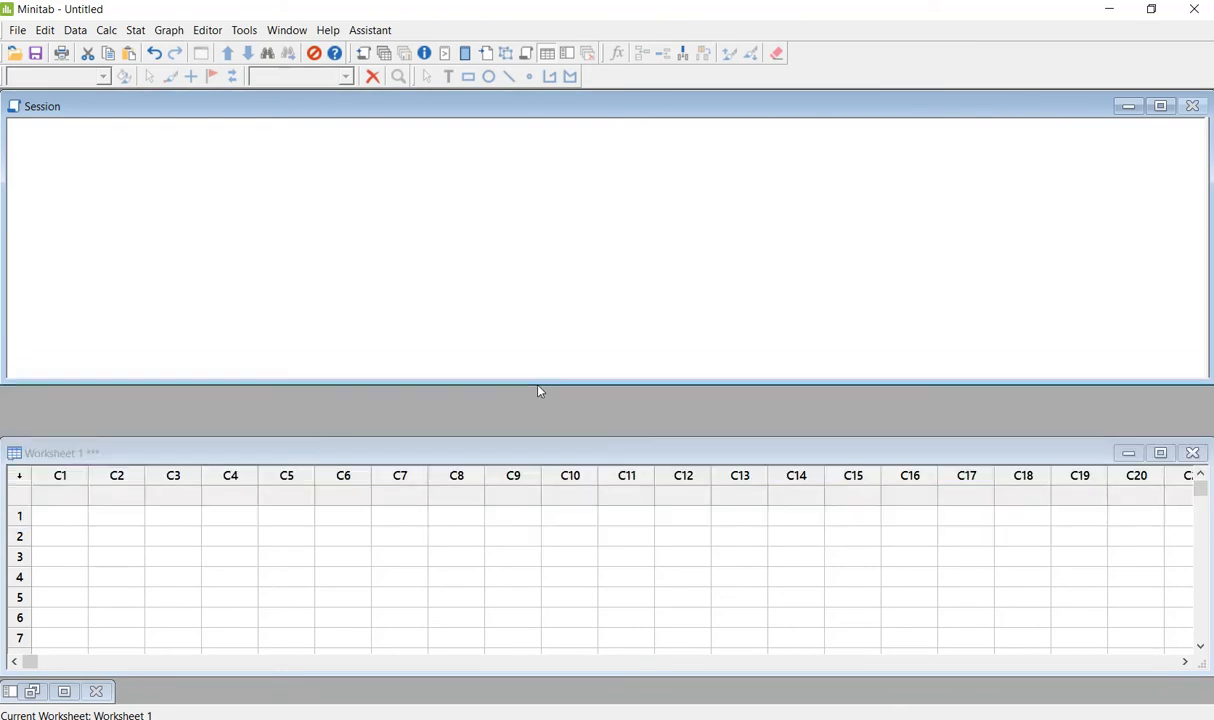
drag(1207, 280, 1212, 340)
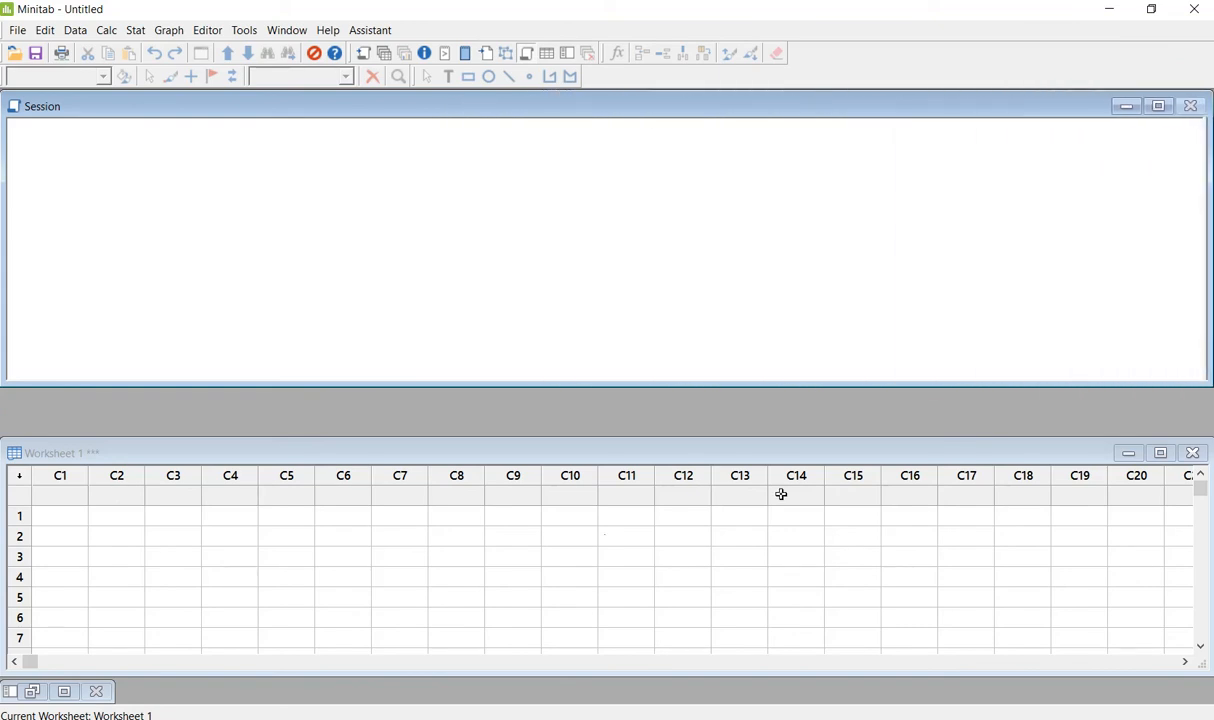
click(578, 437)
drag(578, 437, 581, 391)
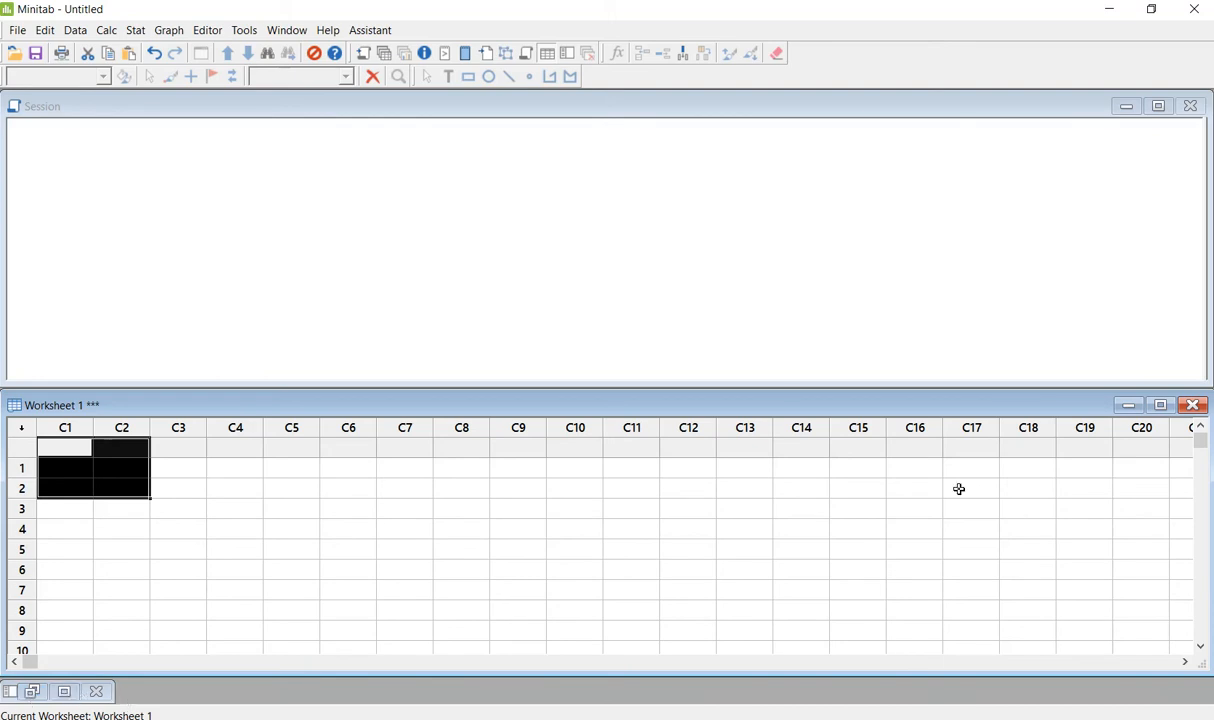
Try minimizing and maximizing the worksheet window and minimizing the Session window, restoring both to the stacked layout
click(1127, 406)
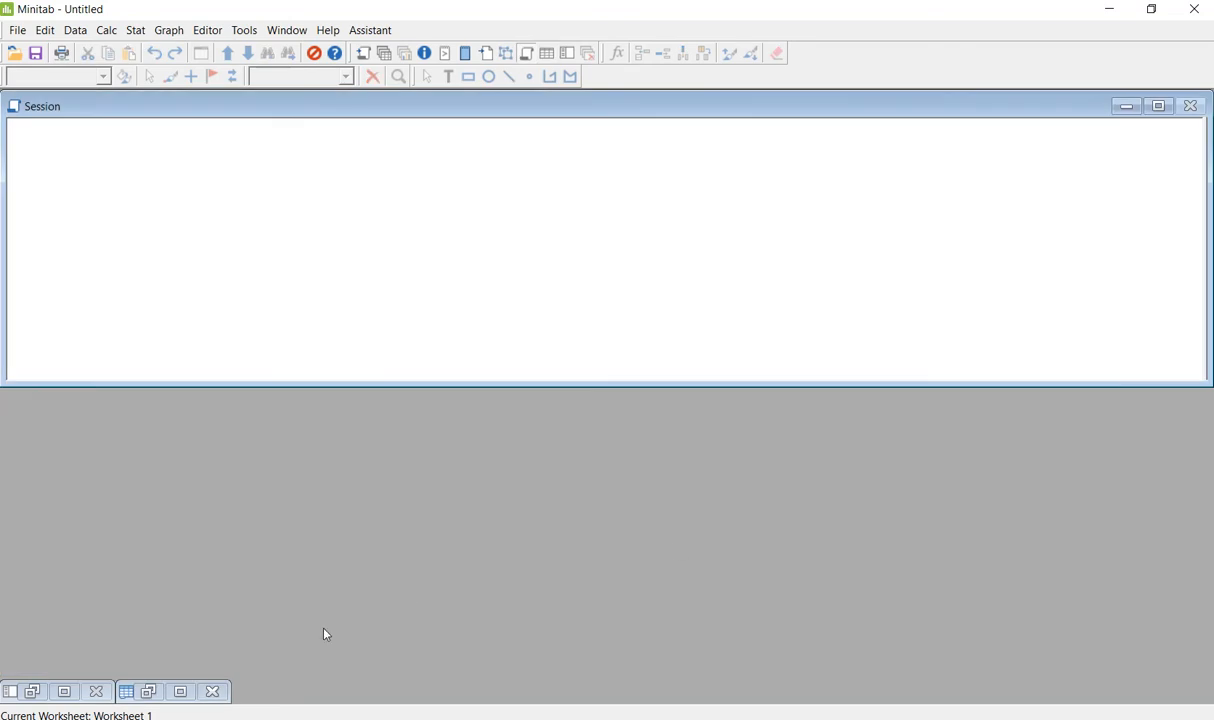
click(180, 691)
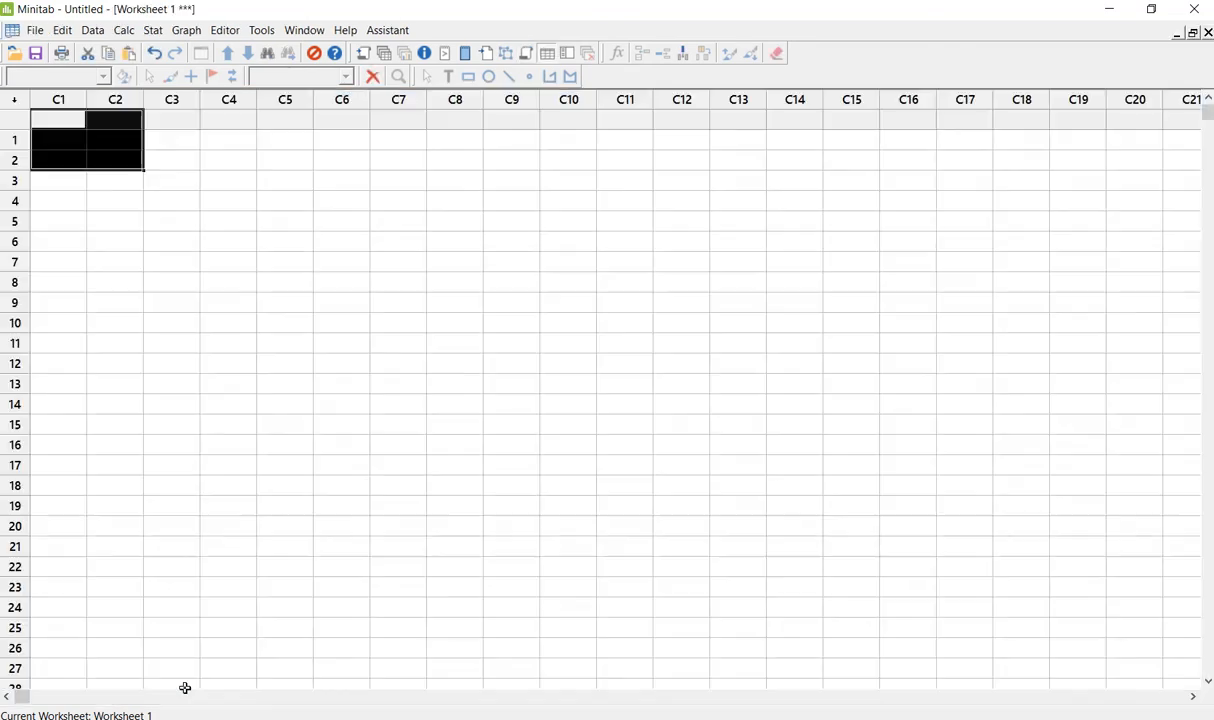
click(1192, 34)
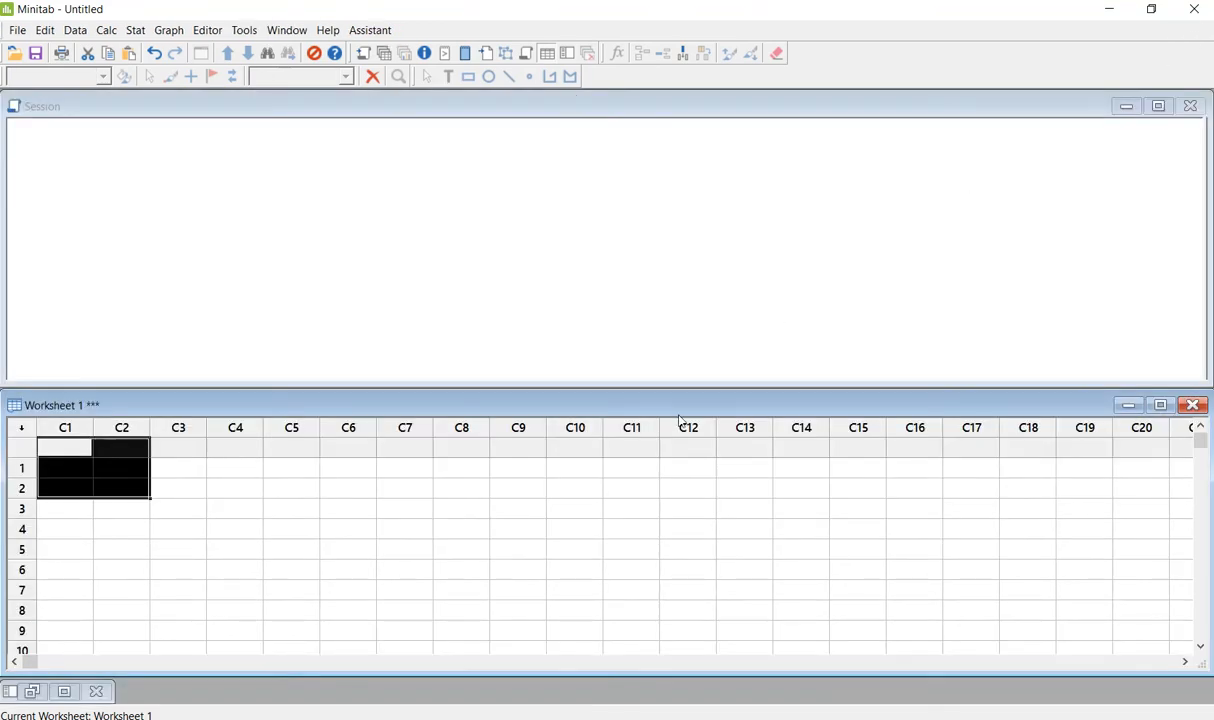
click(1127, 106)
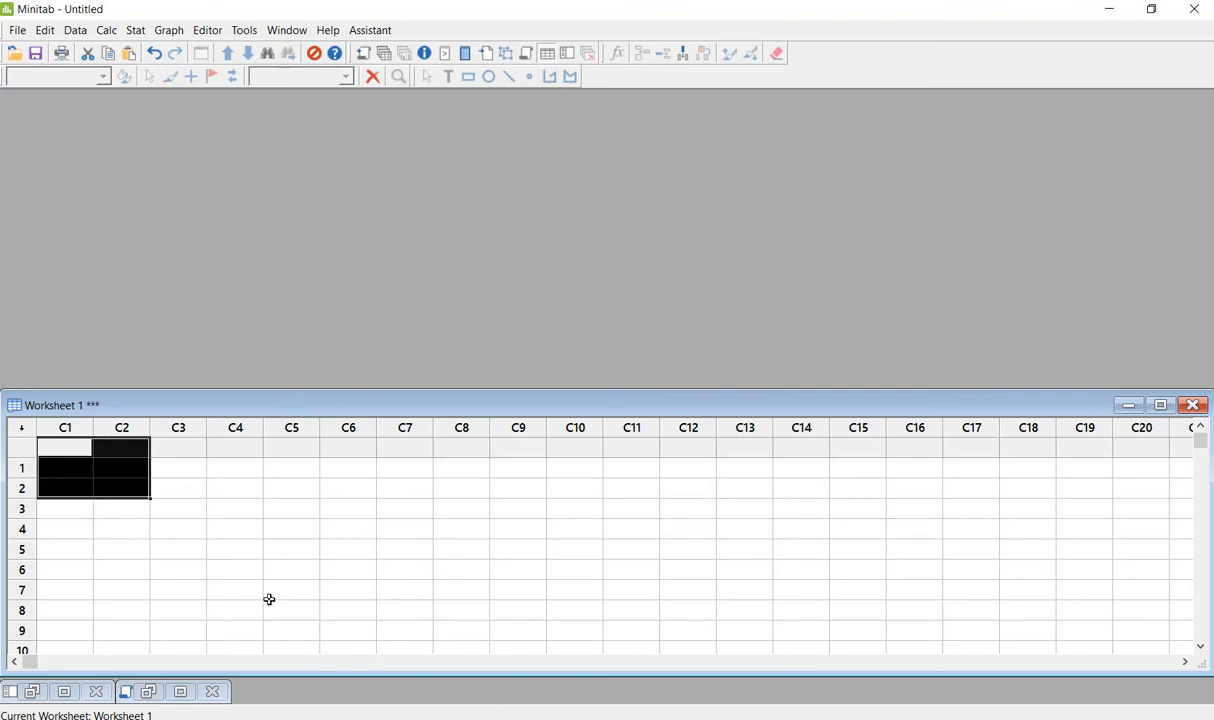
click(150, 692)
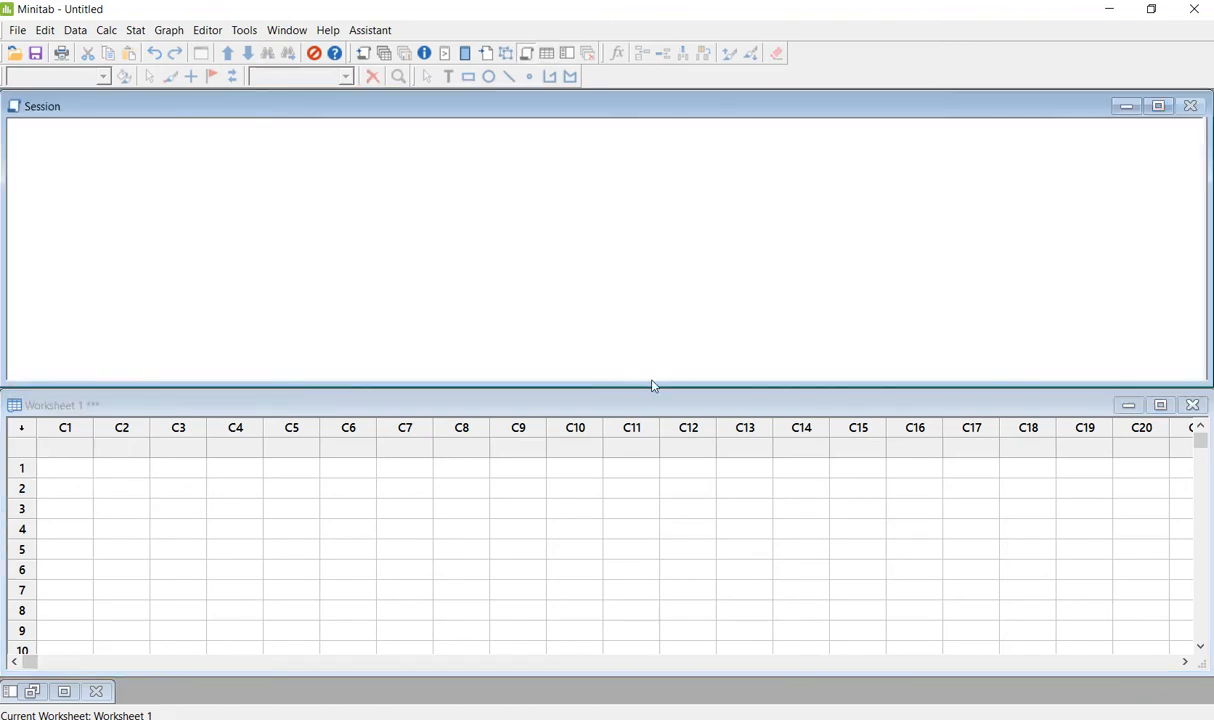
drag(650, 386, 625, 388)
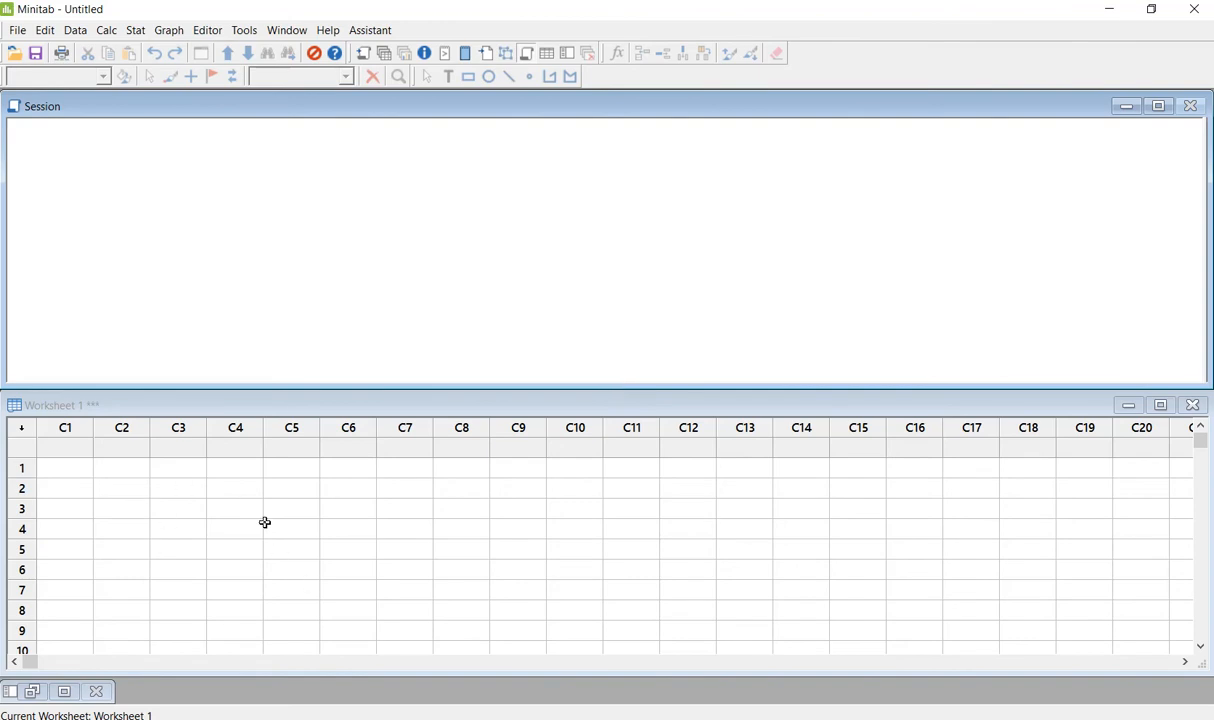
Highlight the worksheet's column-name row, data row 1 and data row 2 in turn to examine the layout
click(57, 450)
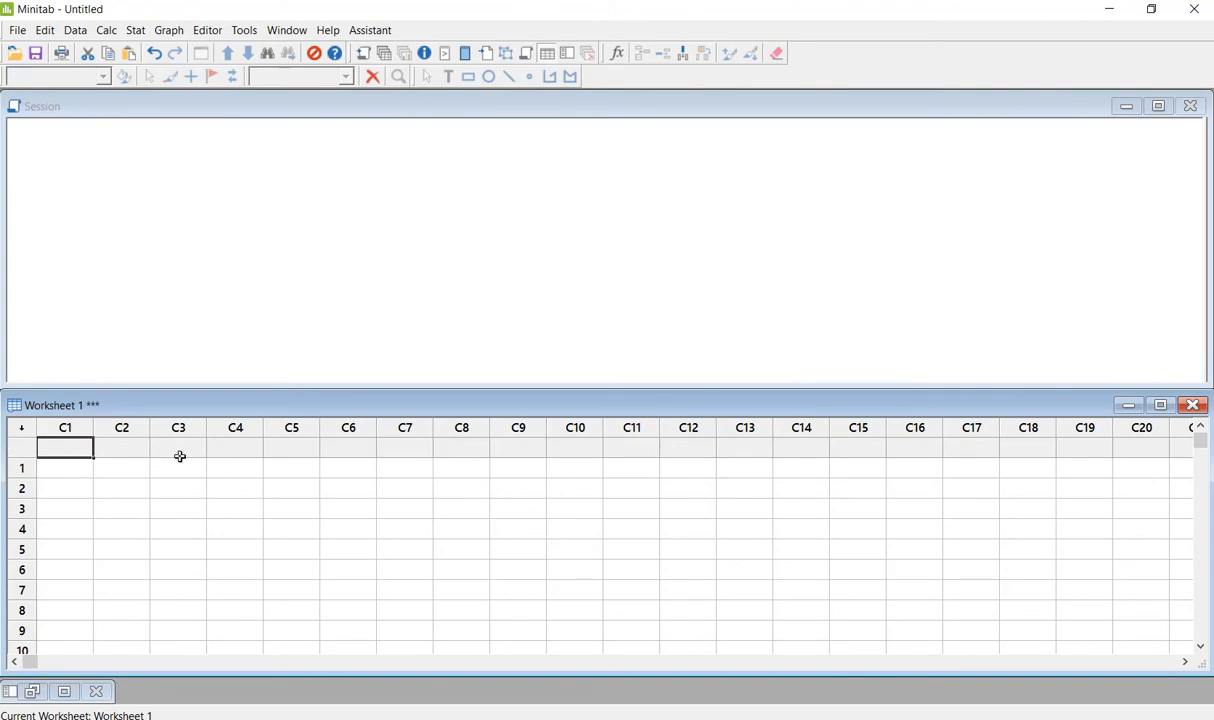
click(19, 449)
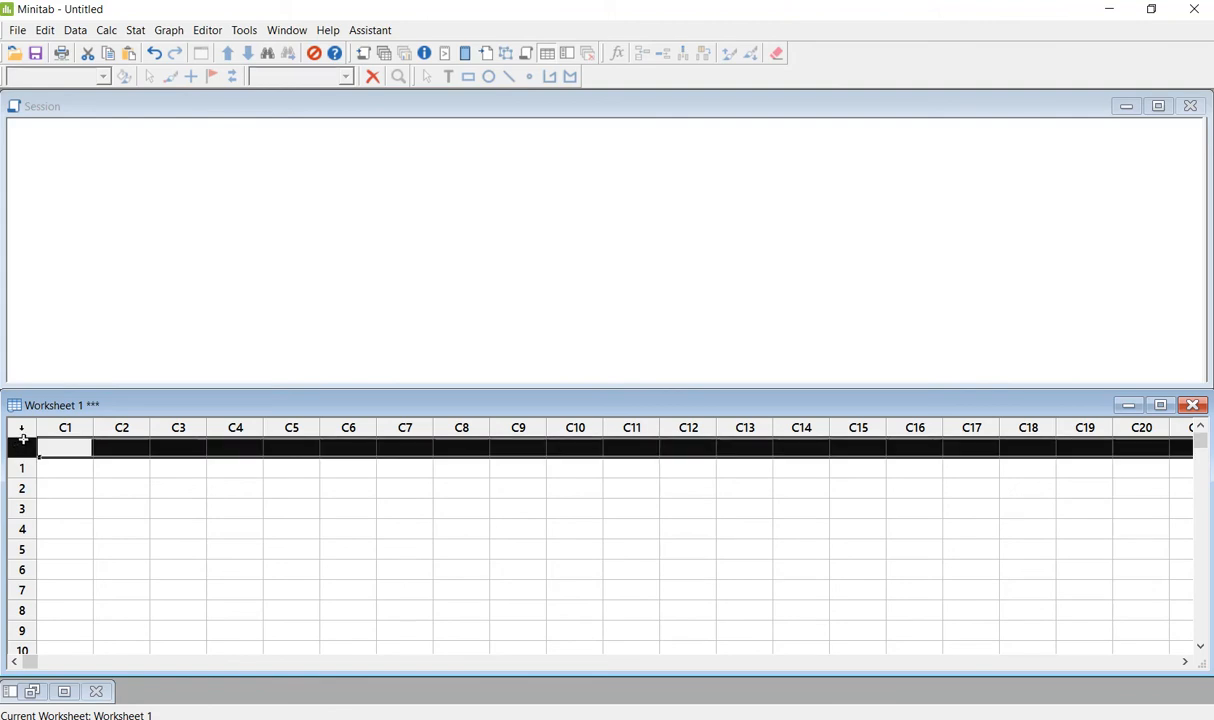
click(68, 448)
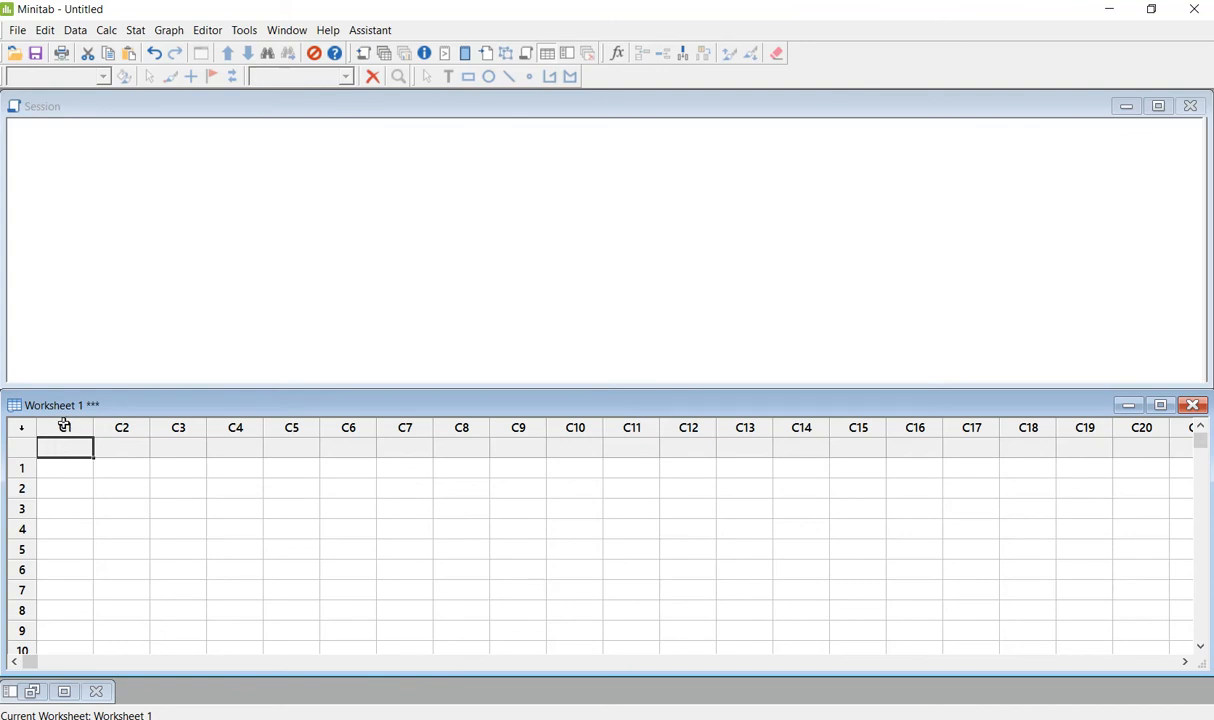
click(17, 468)
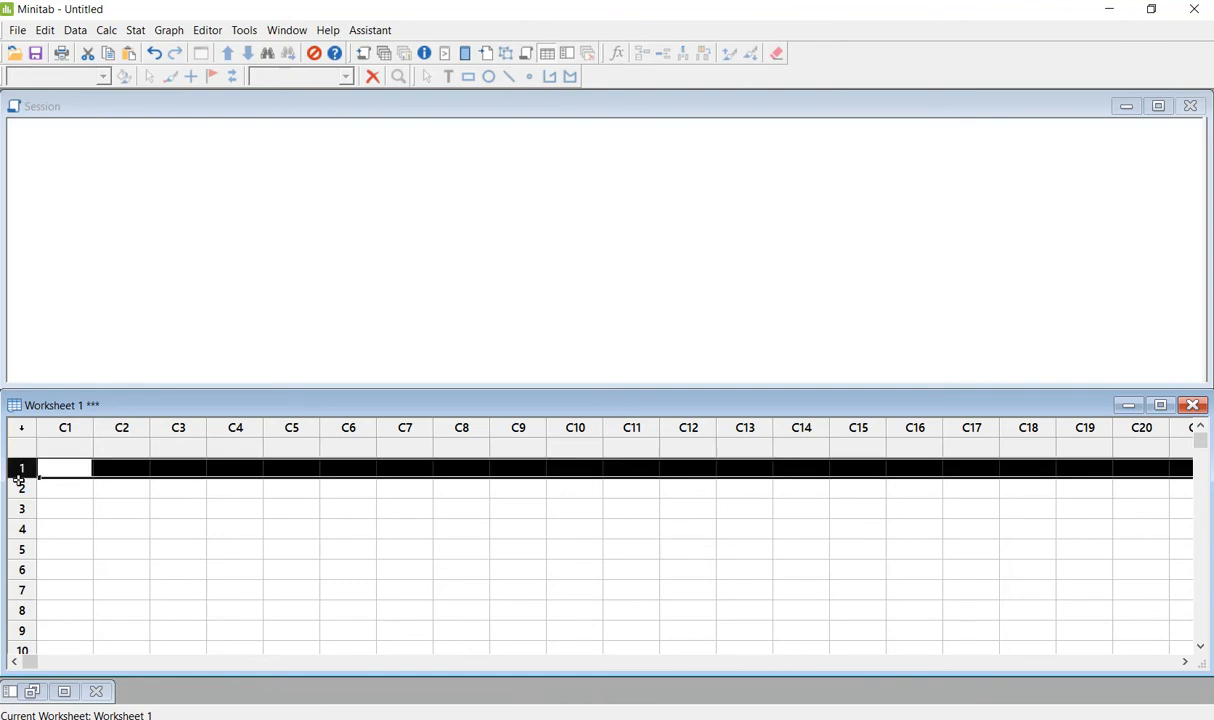
click(21, 488)
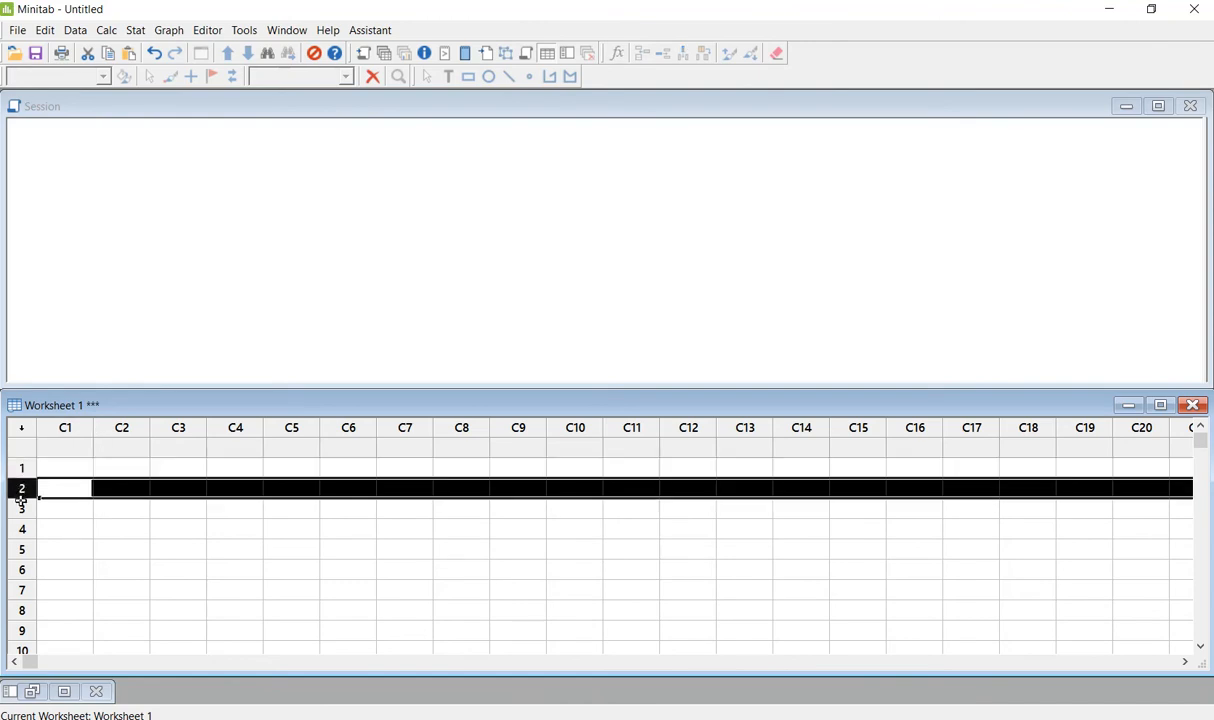
Name worksheet columns C1, C2 and C3 as Age, Gender and Pet
click(68, 450)
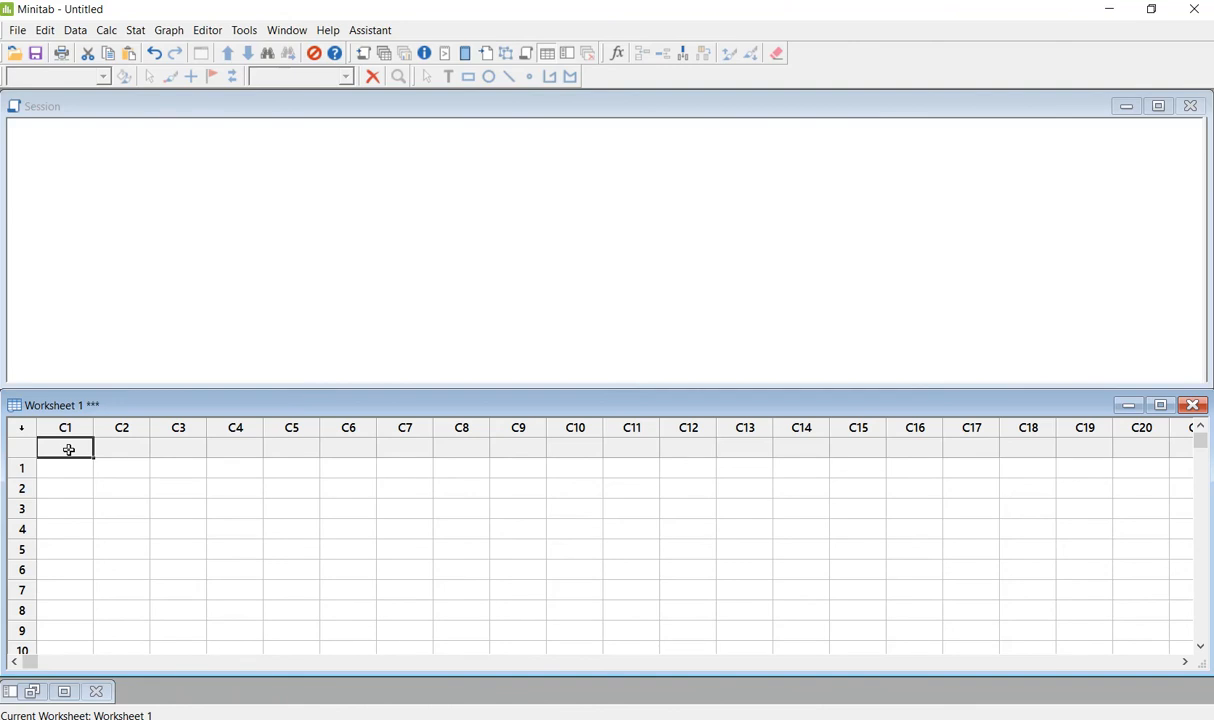
text(Age)
key(Tab)
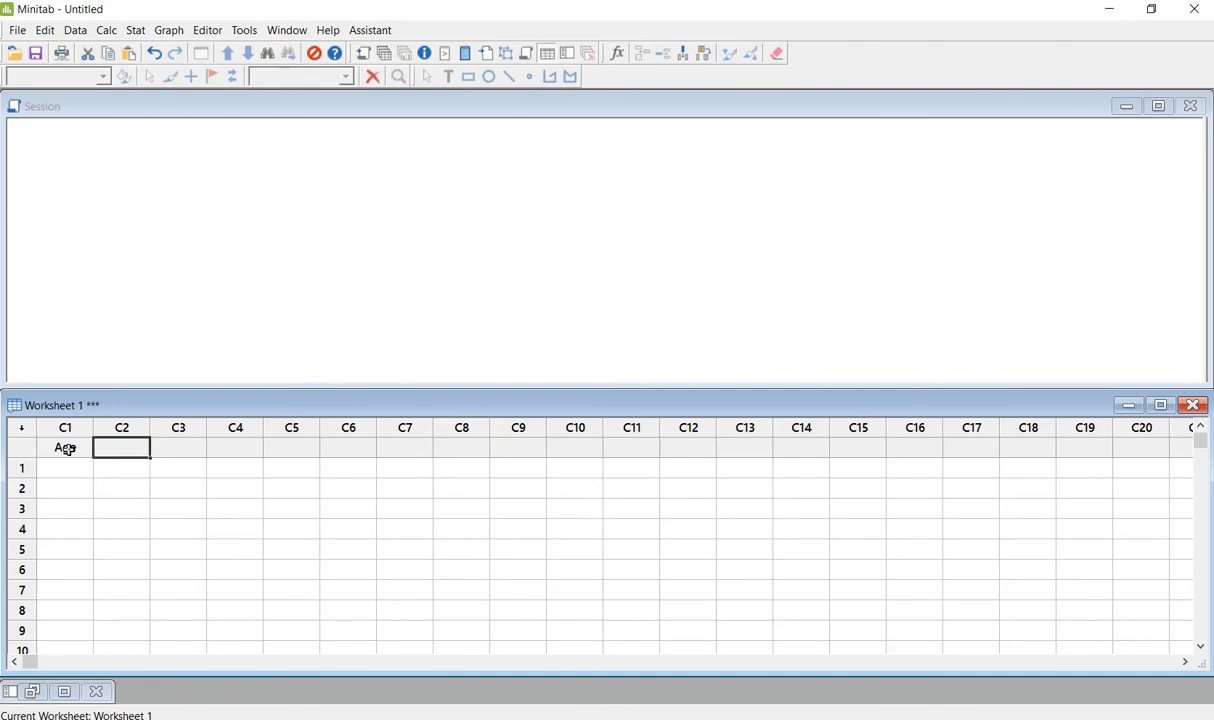
text(Gender)
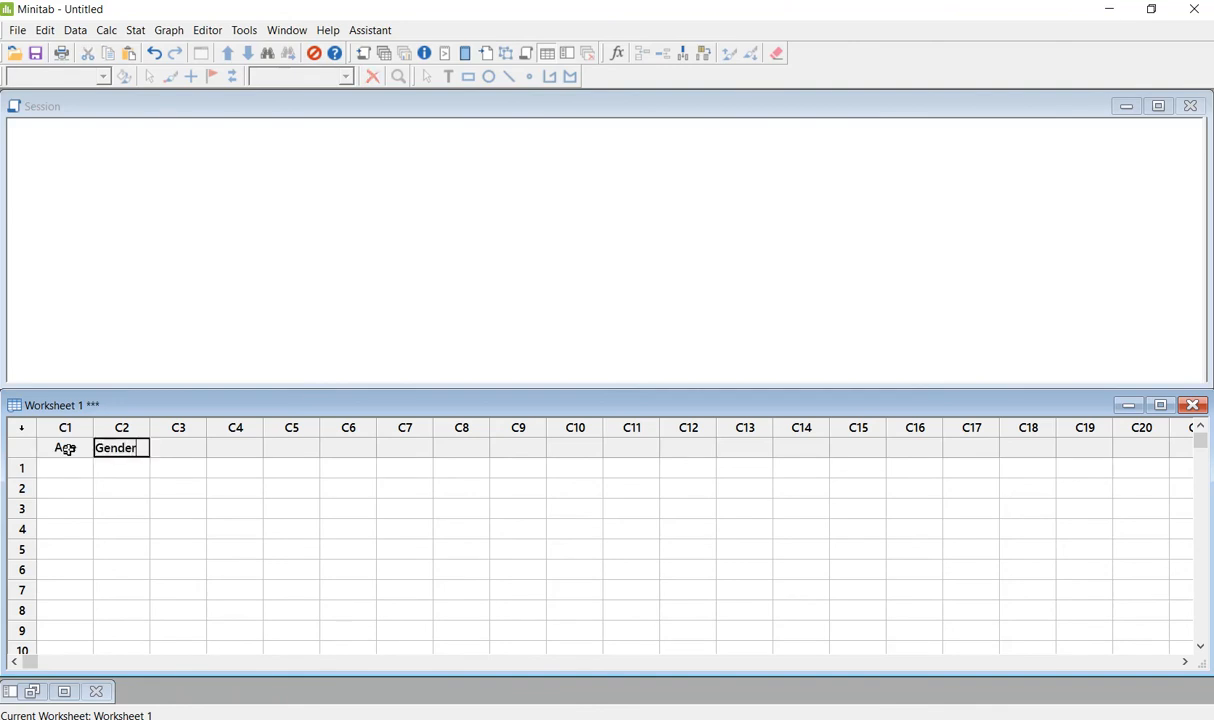
key(Tab)
text(Pet)
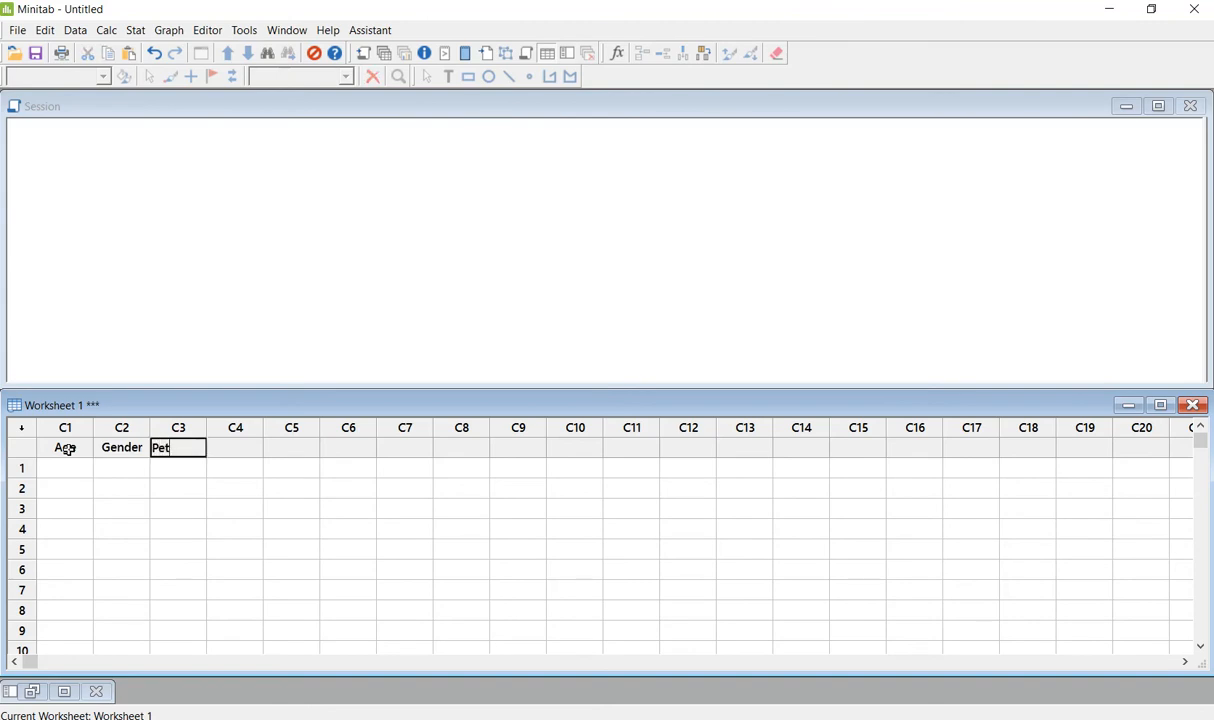
click(190, 466)
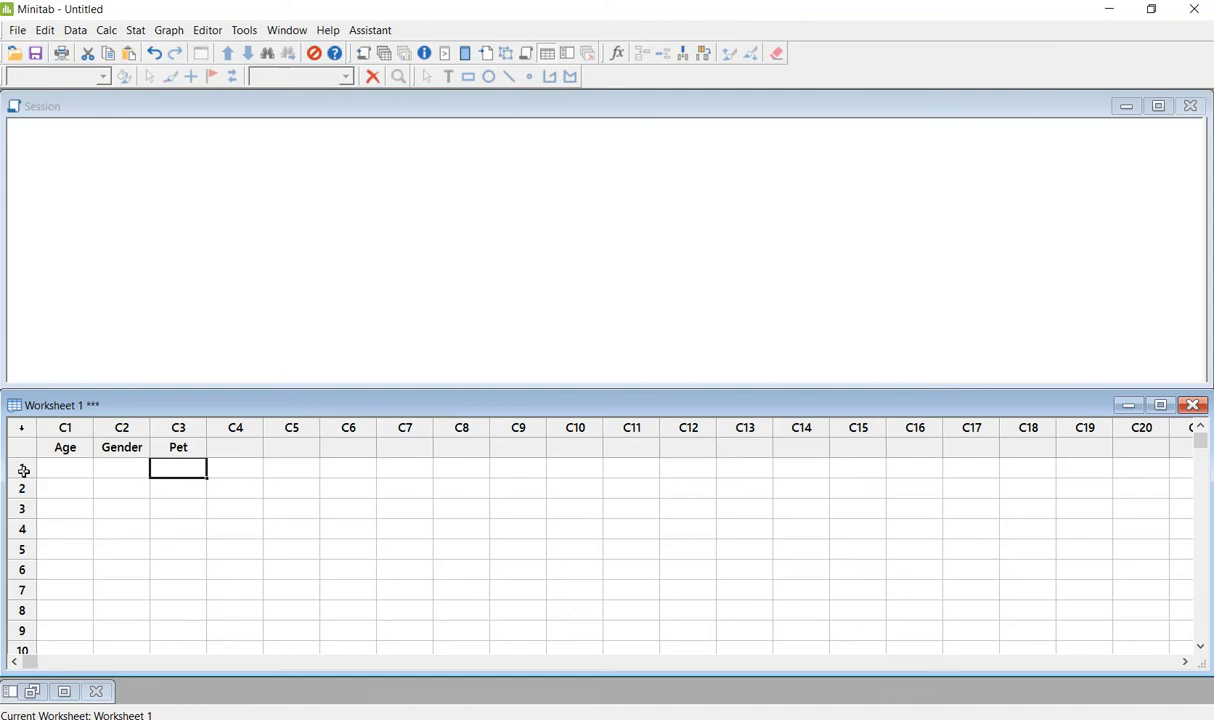
Fill row 1 with Age 25, Gender Female and Pet No
click(71, 469)
text(25)
click(131, 474)
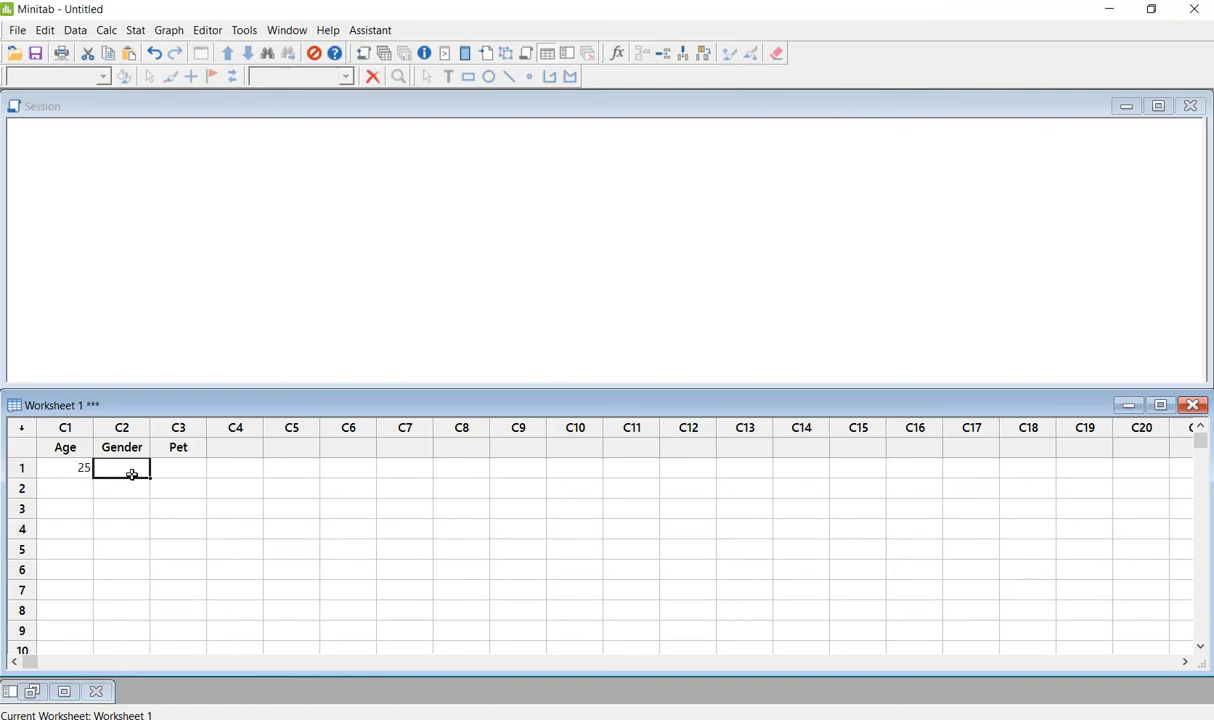
text(Female)
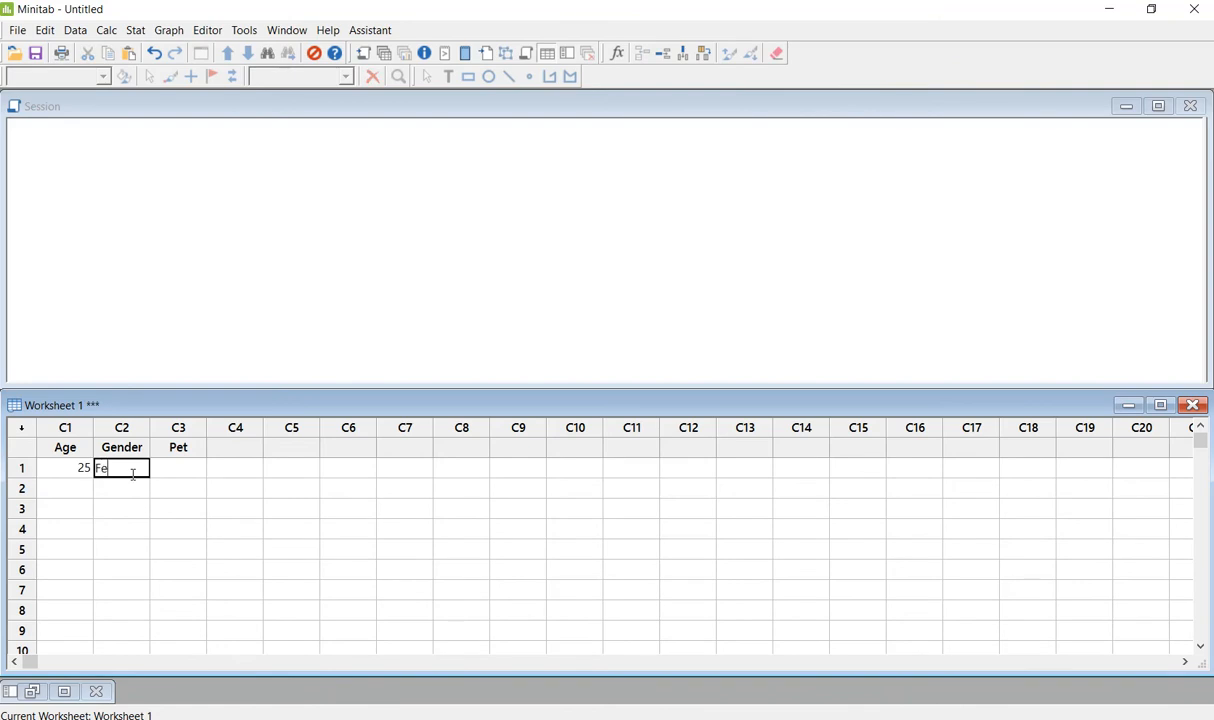
key(Tab)
text(No)
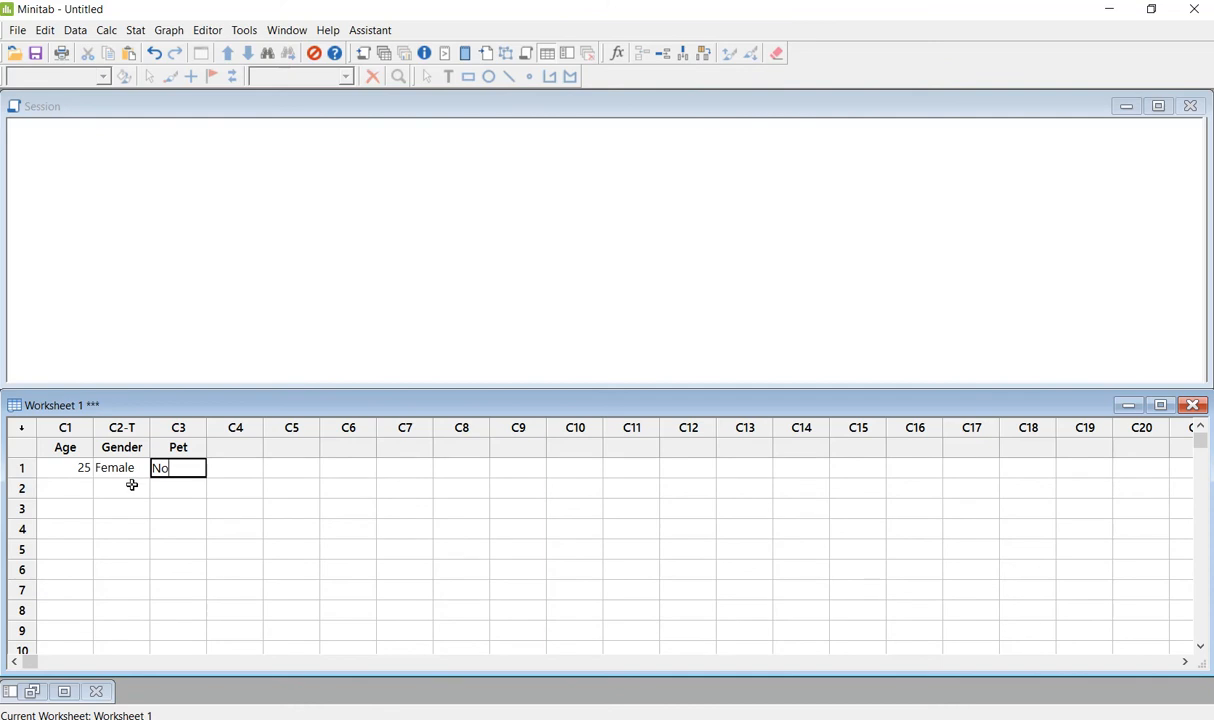
click(132, 487)
Fill row 2 with Age 18, Gender Male and Pet Yes
click(73, 491)
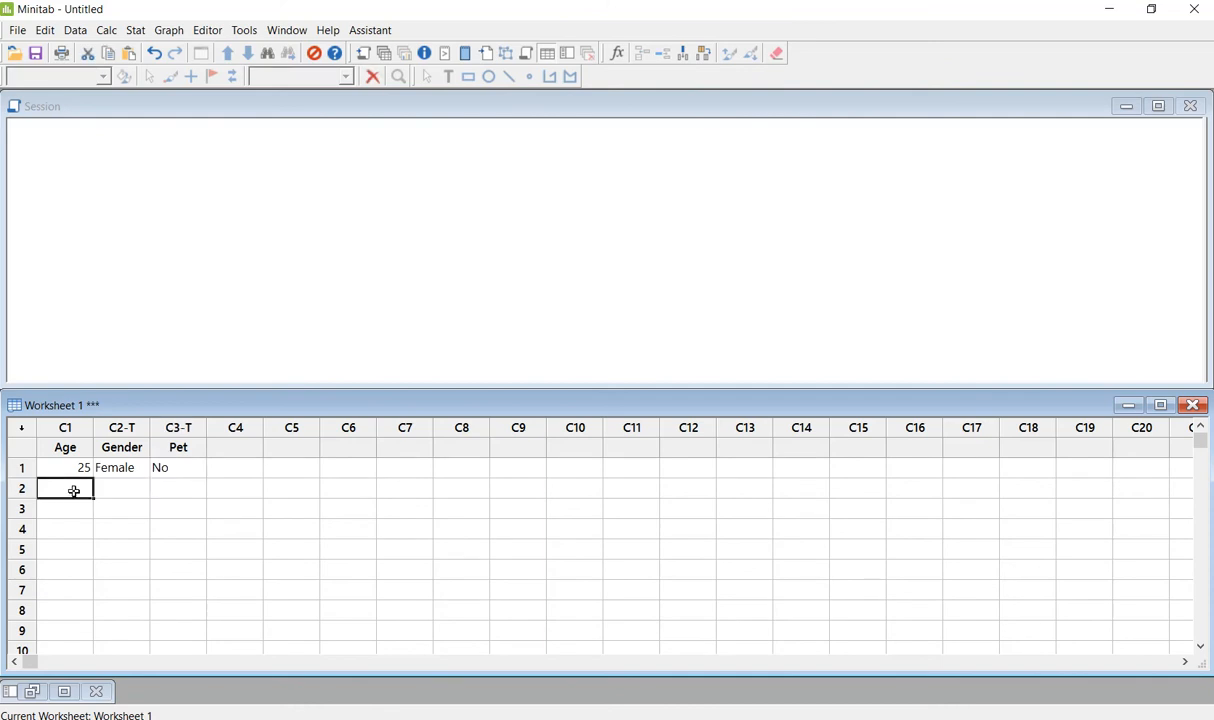
text(18)
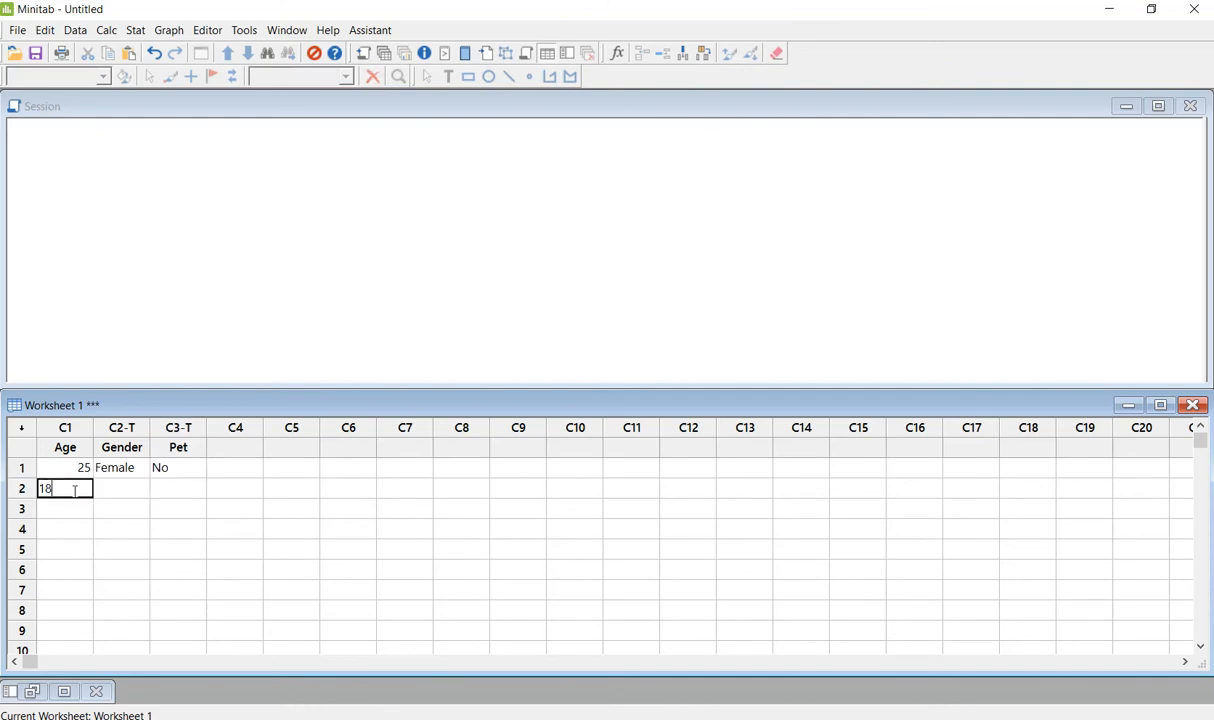
key(Tab)
text(Male)
key(Tab)
text(Yes)
Fill row 3 with Age 20, Gender Male and Pet Yes
click(71, 510)
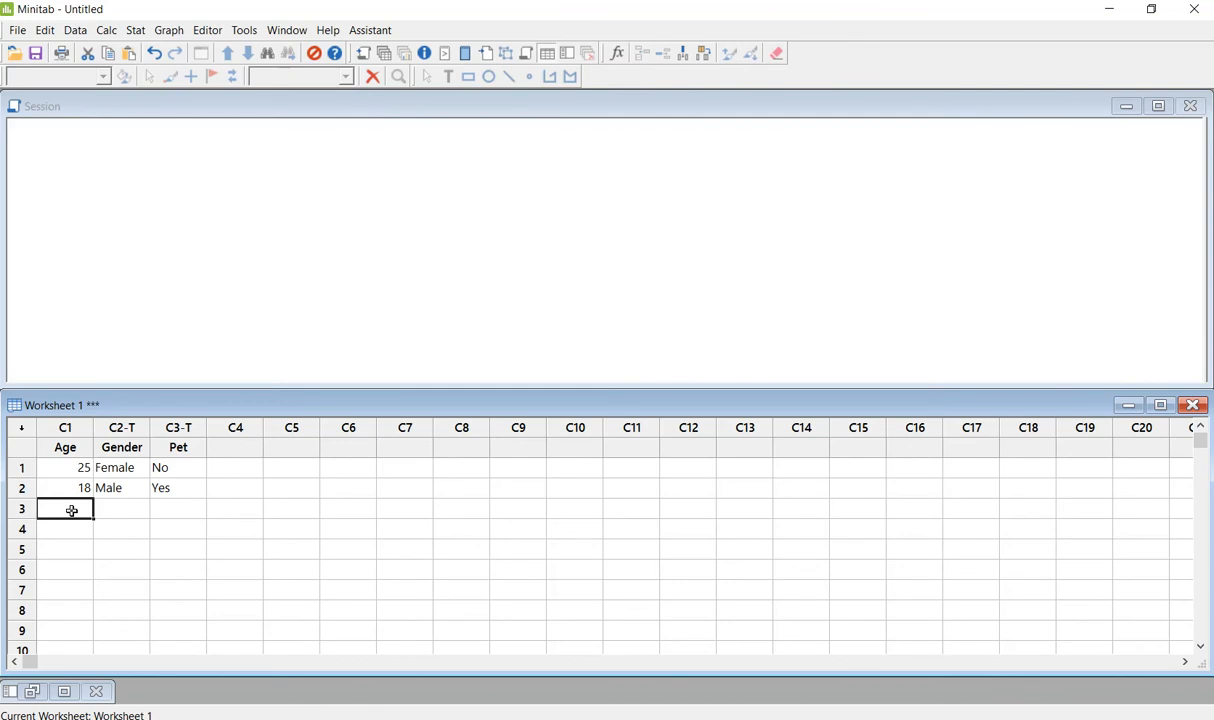
text(20)
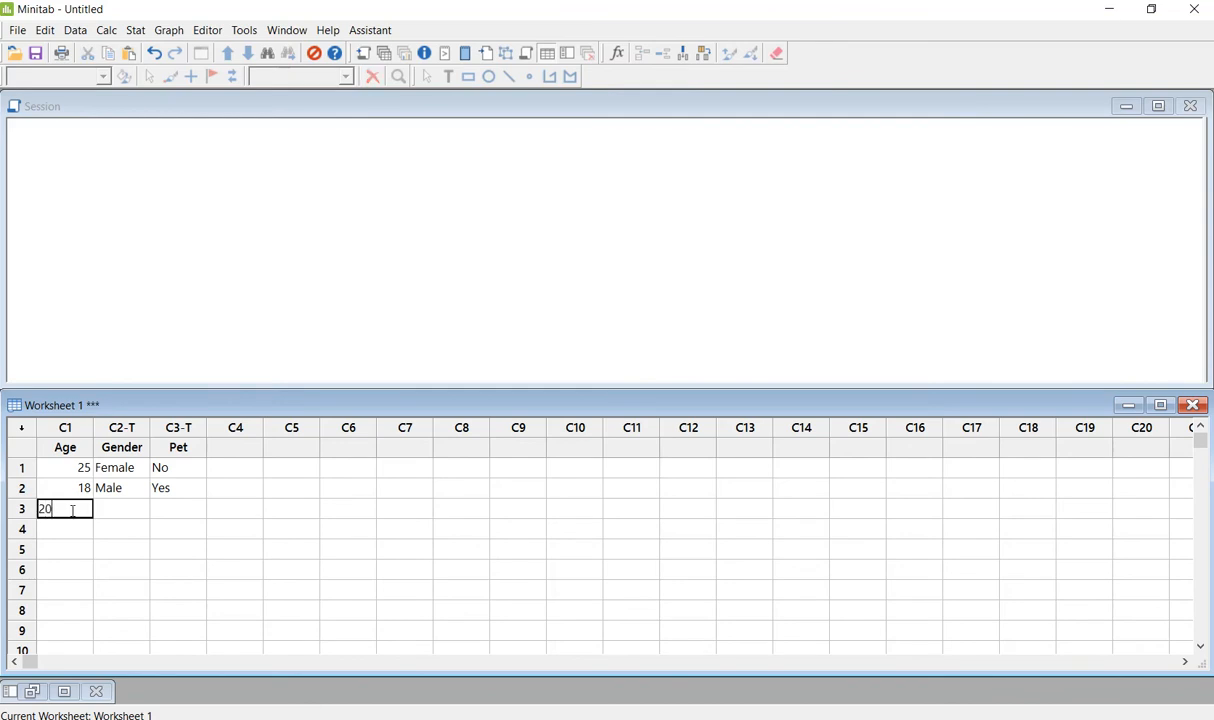
key(Tab)
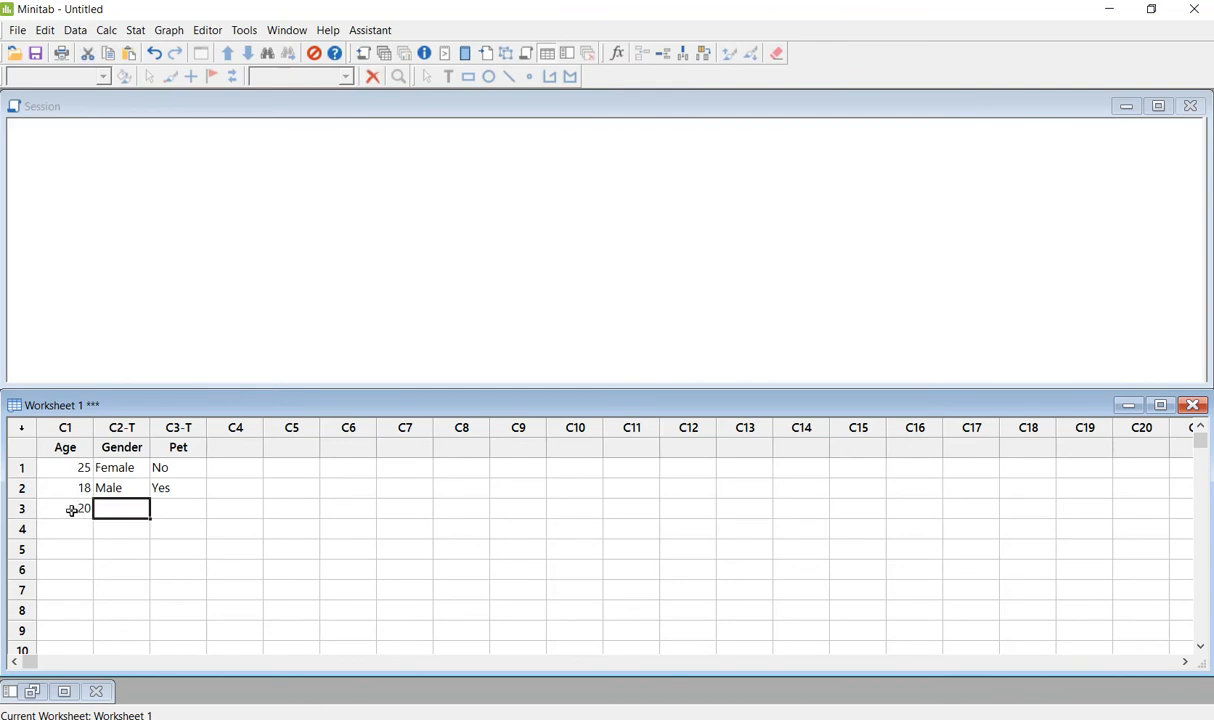
text(Male)
key(Tab)
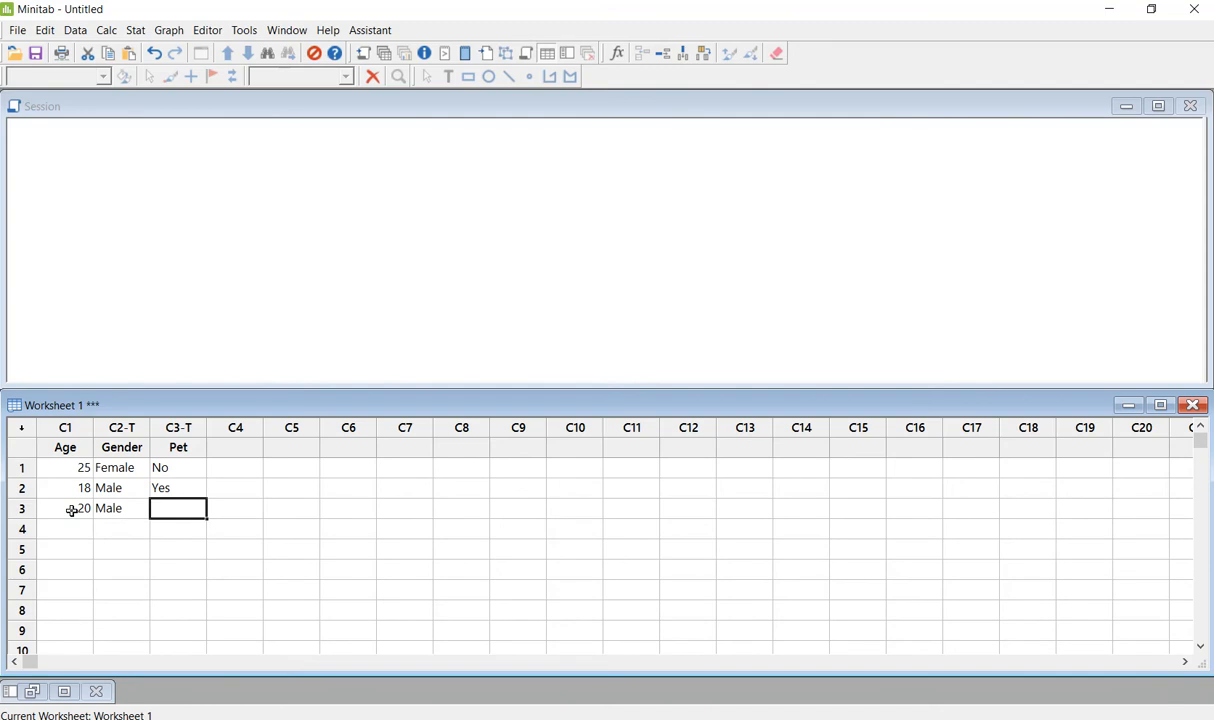
text(Yes)
Fill row 4 with Age 30, Gender Female and Pet No
click(71, 524)
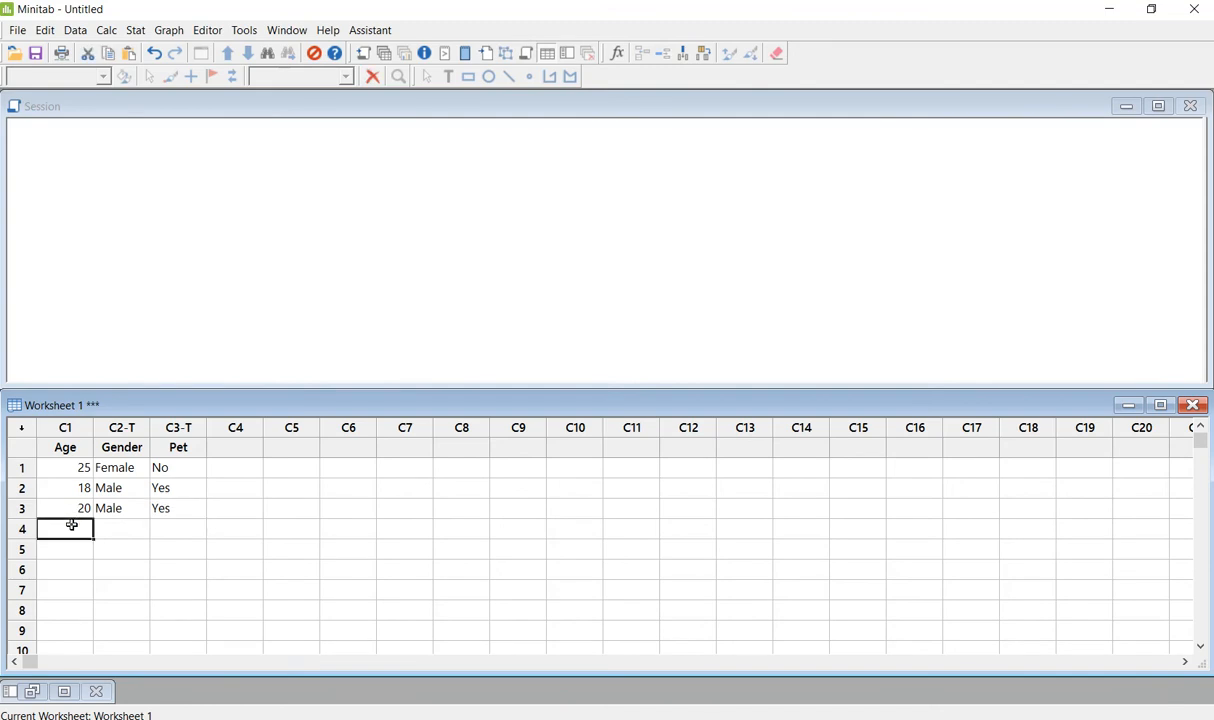
text(30)
key(Tab)
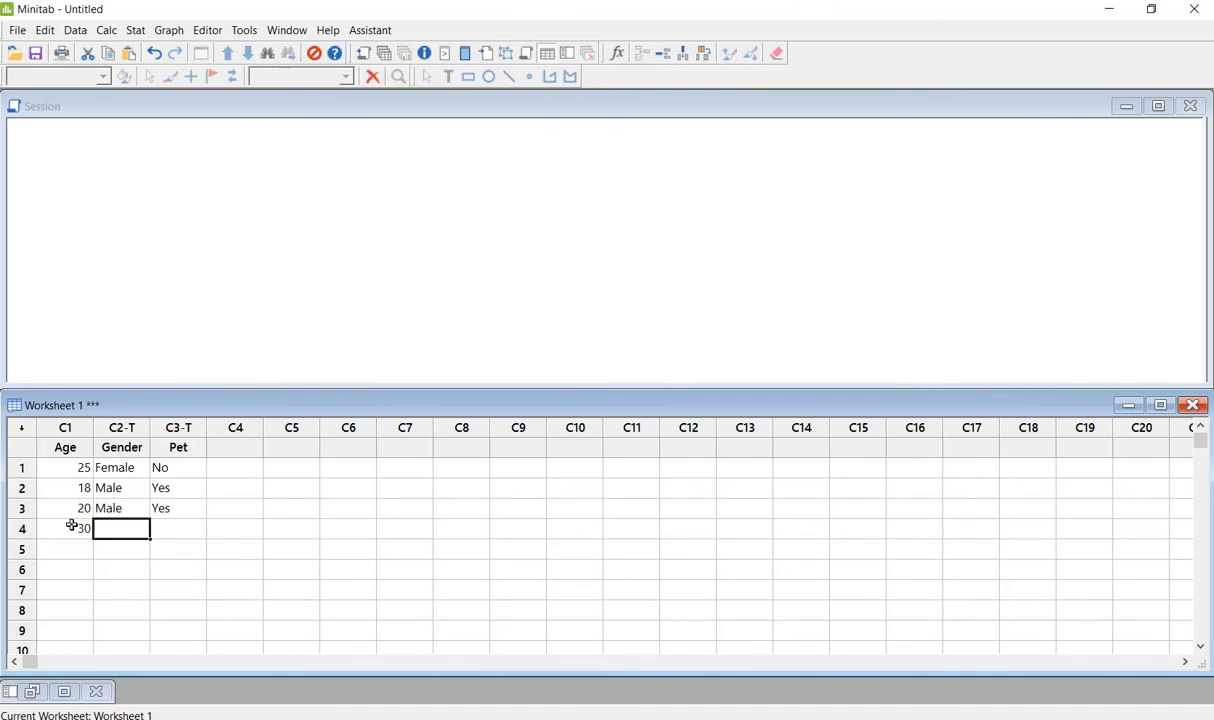
text(Female)
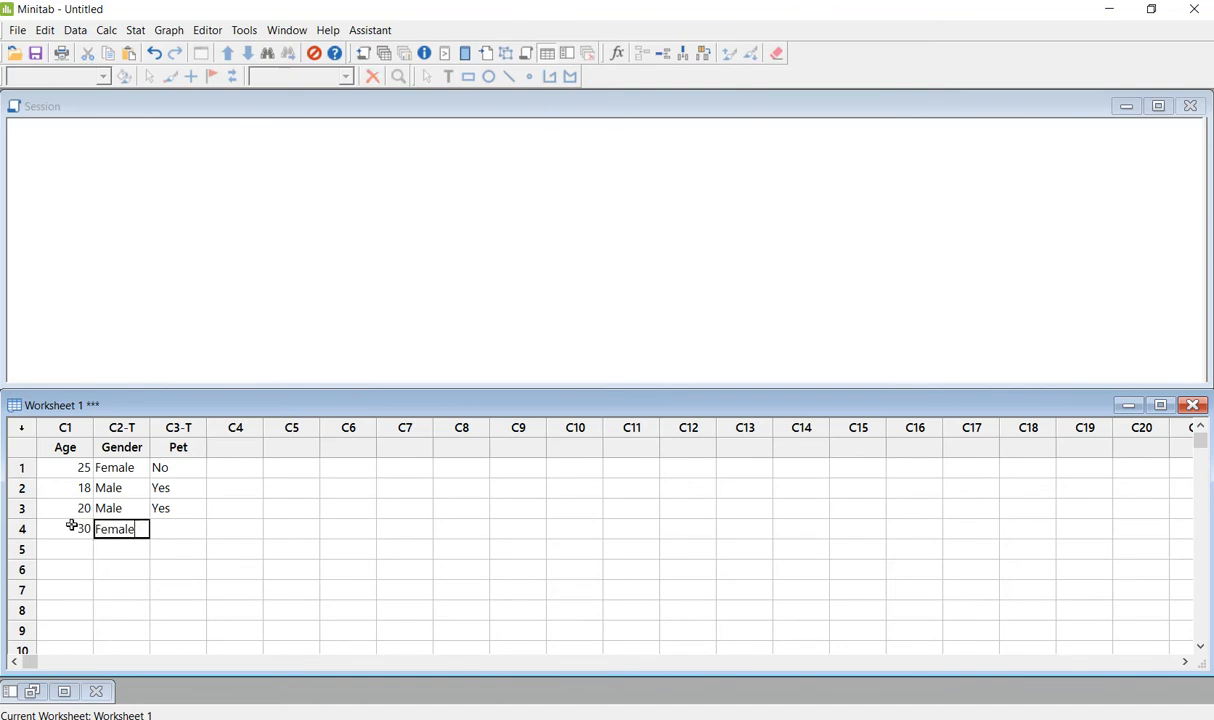
key(Tab)
text(N)
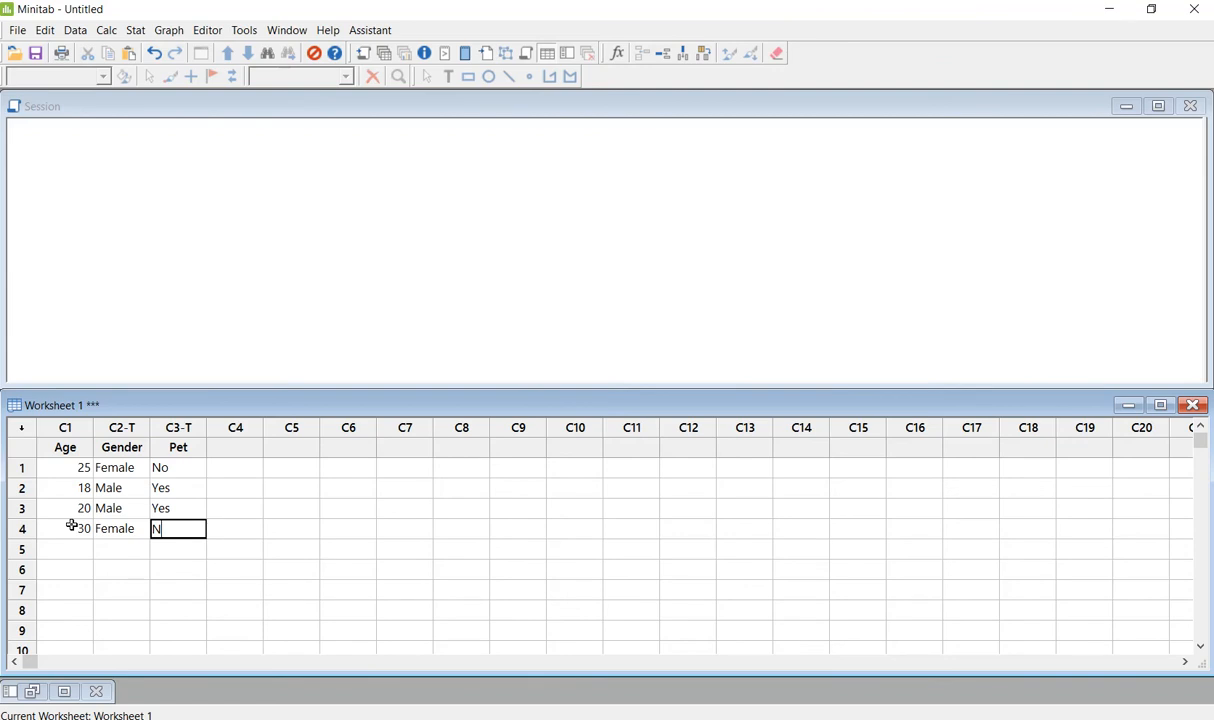
text(o)
click(102, 547)
Fill row 5 with Age 19, Gender Female and Pet Yes
click(89, 547)
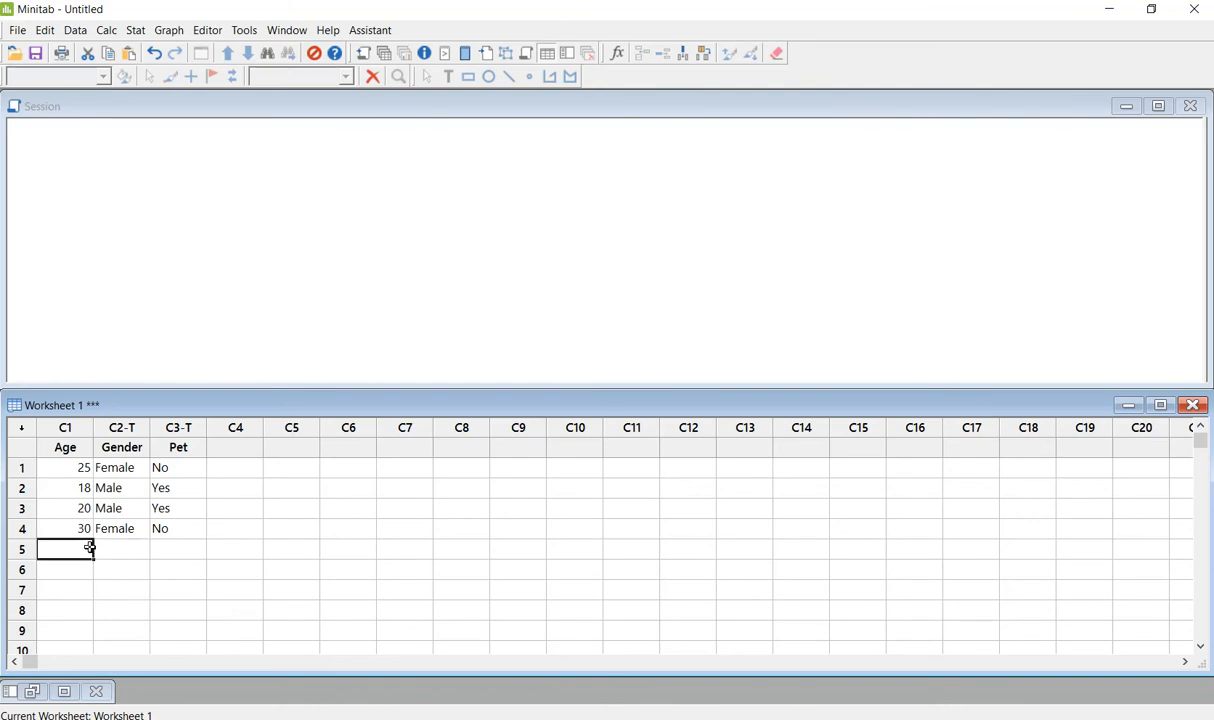
text(19)
key(Tab)
text(Female)
key(Tab)
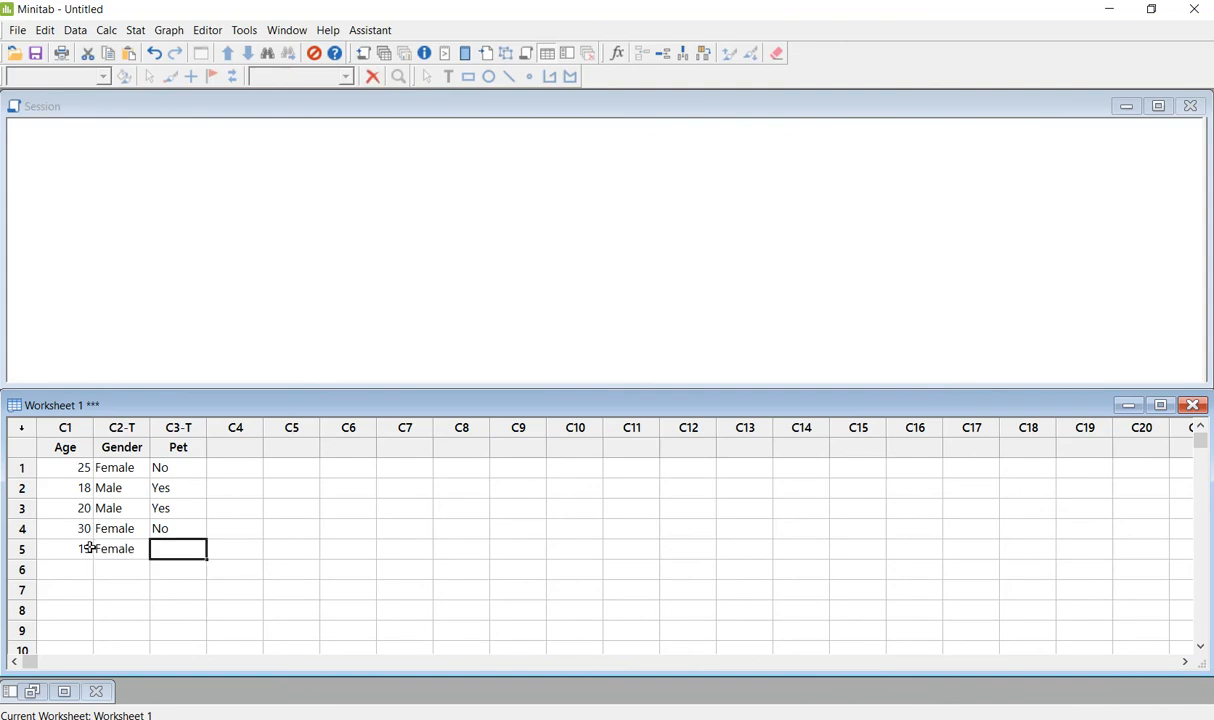
text(Yes)
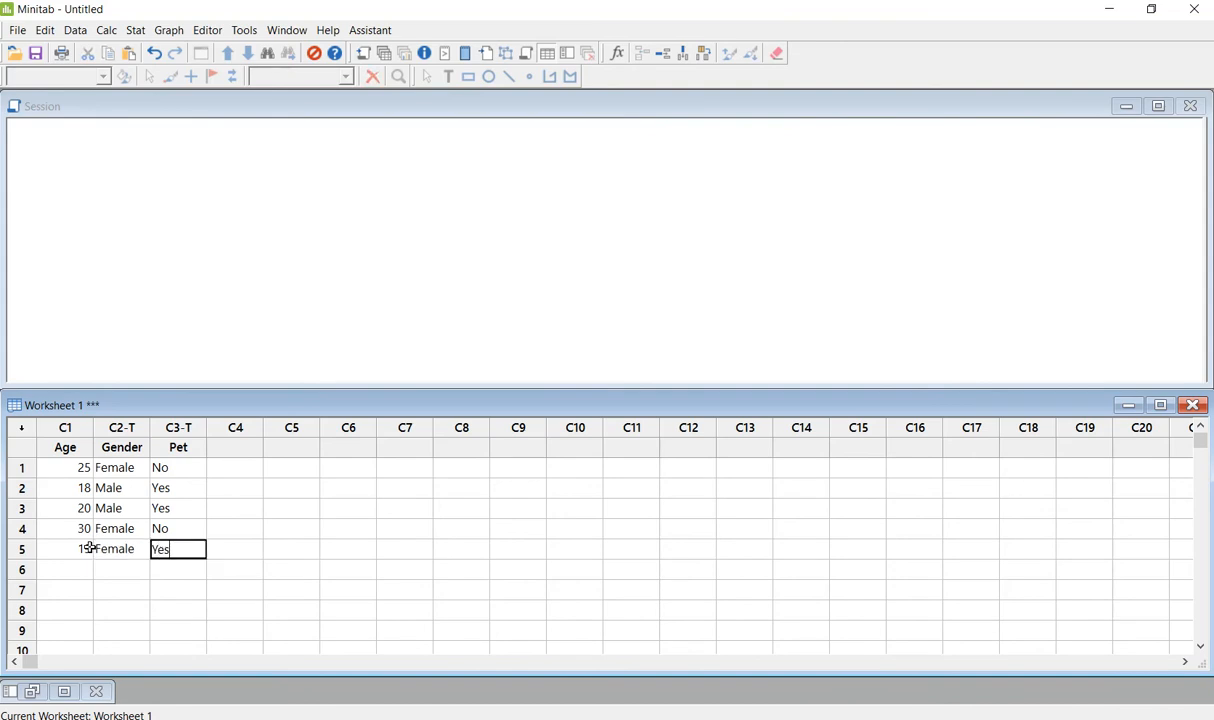
Review the entered worksheet data, comparing the numeric Age column with the text columns
click(120, 568)
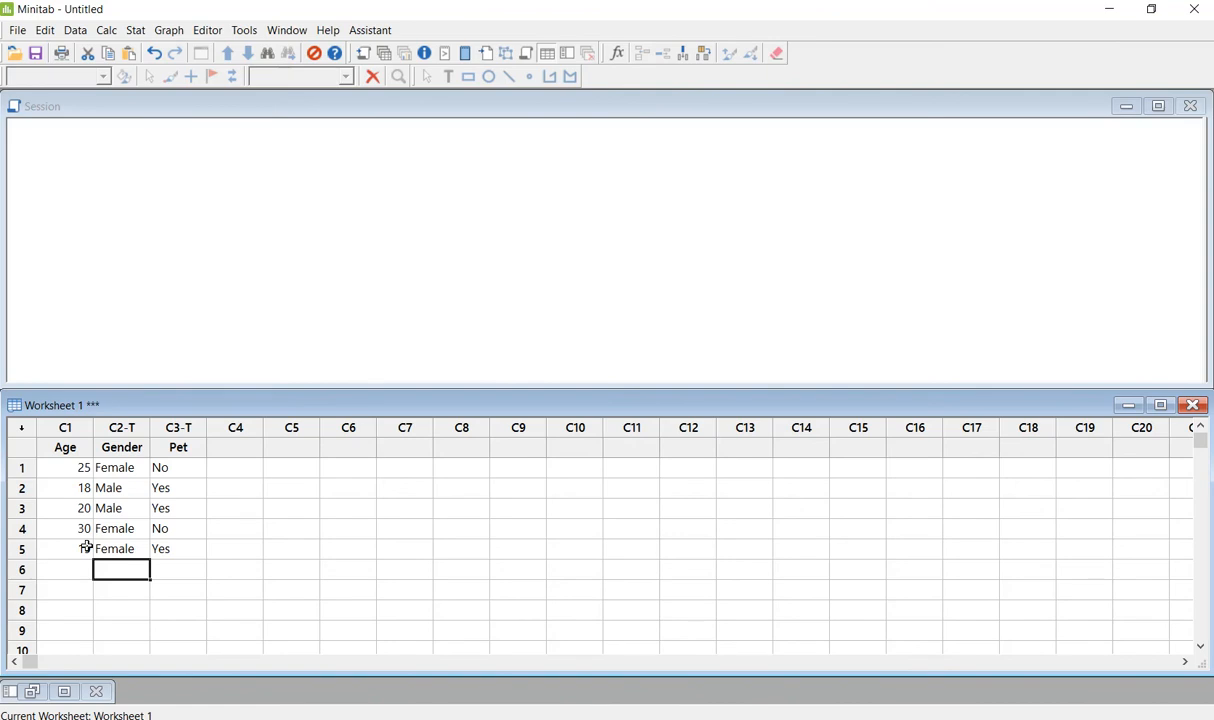
click(84, 470)
click(82, 488)
click(79, 509)
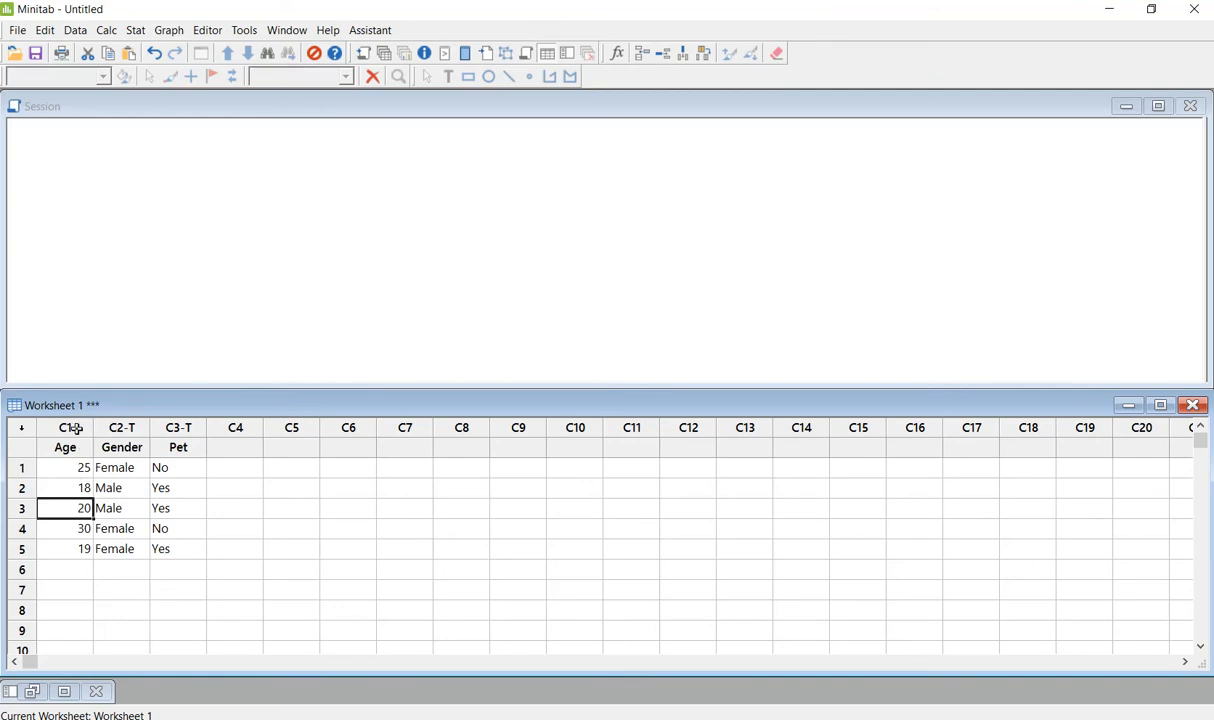
click(84, 470)
click(79, 505)
click(127, 470)
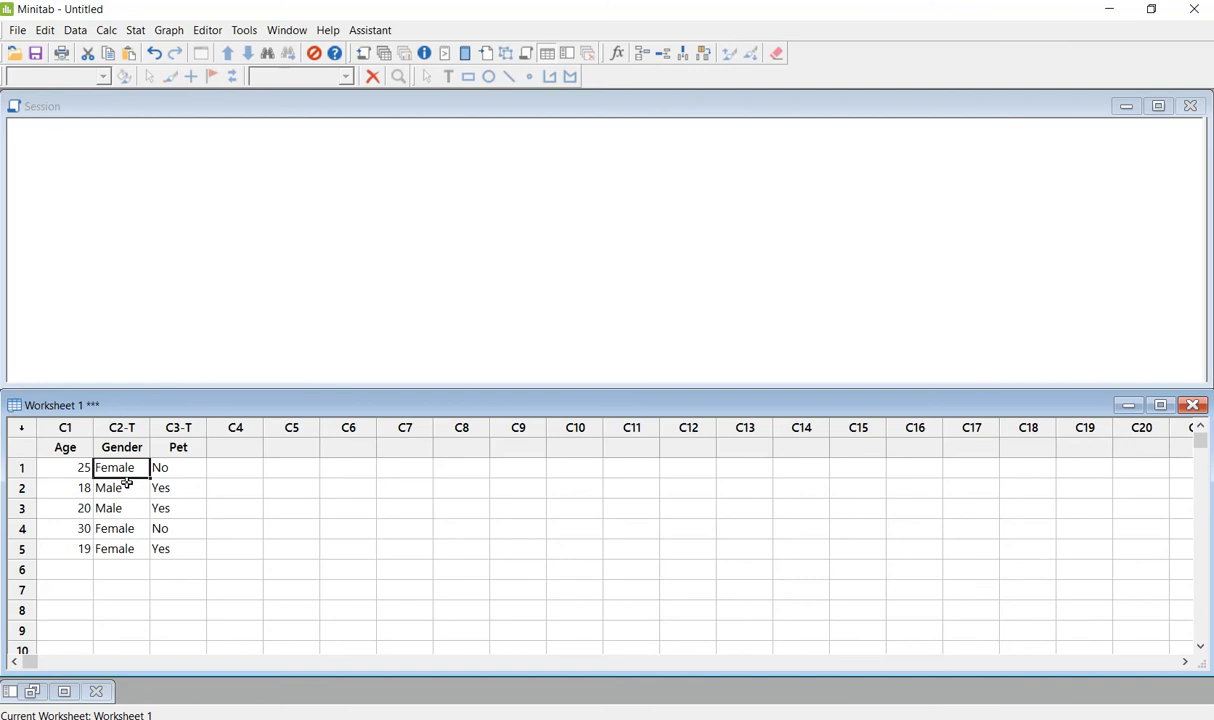
click(214, 490)
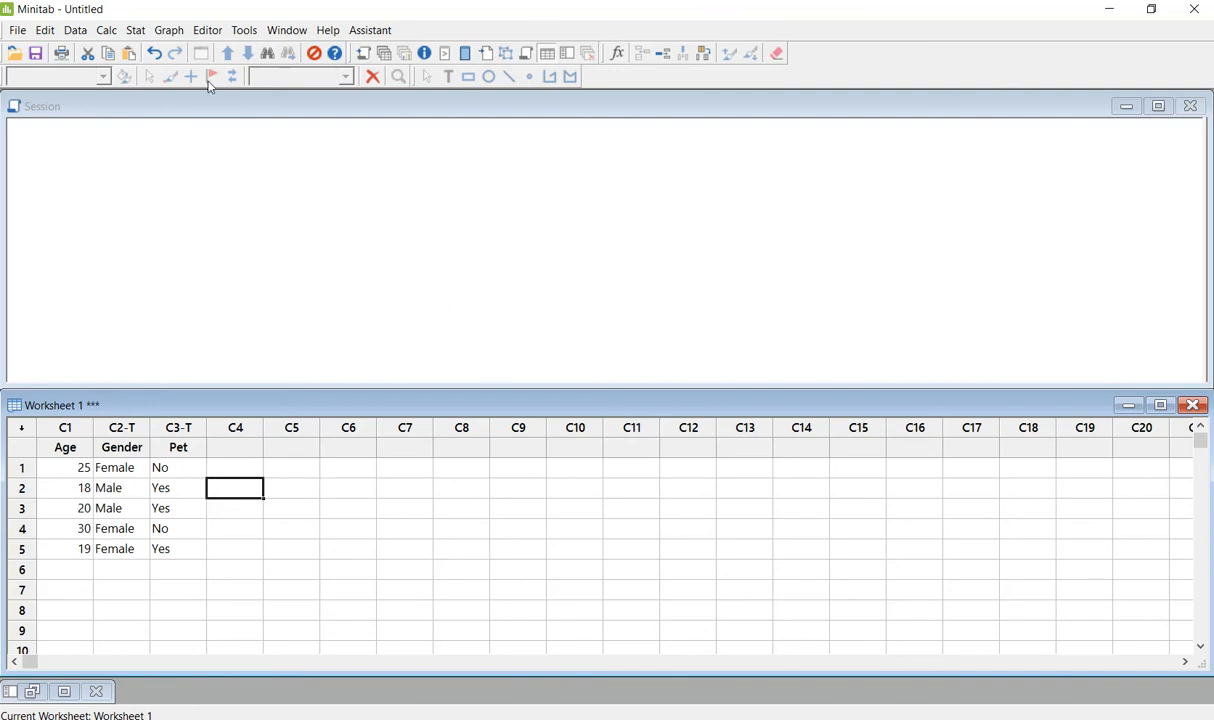
click(19, 31)
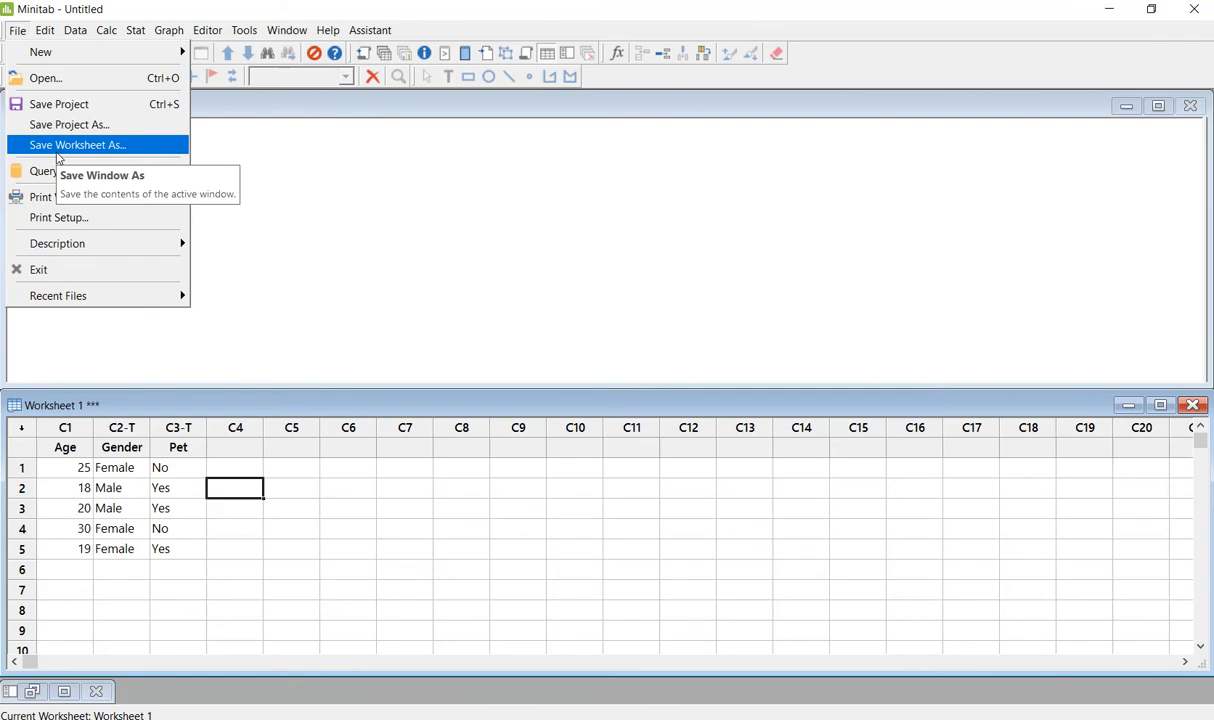
click(247, 382)
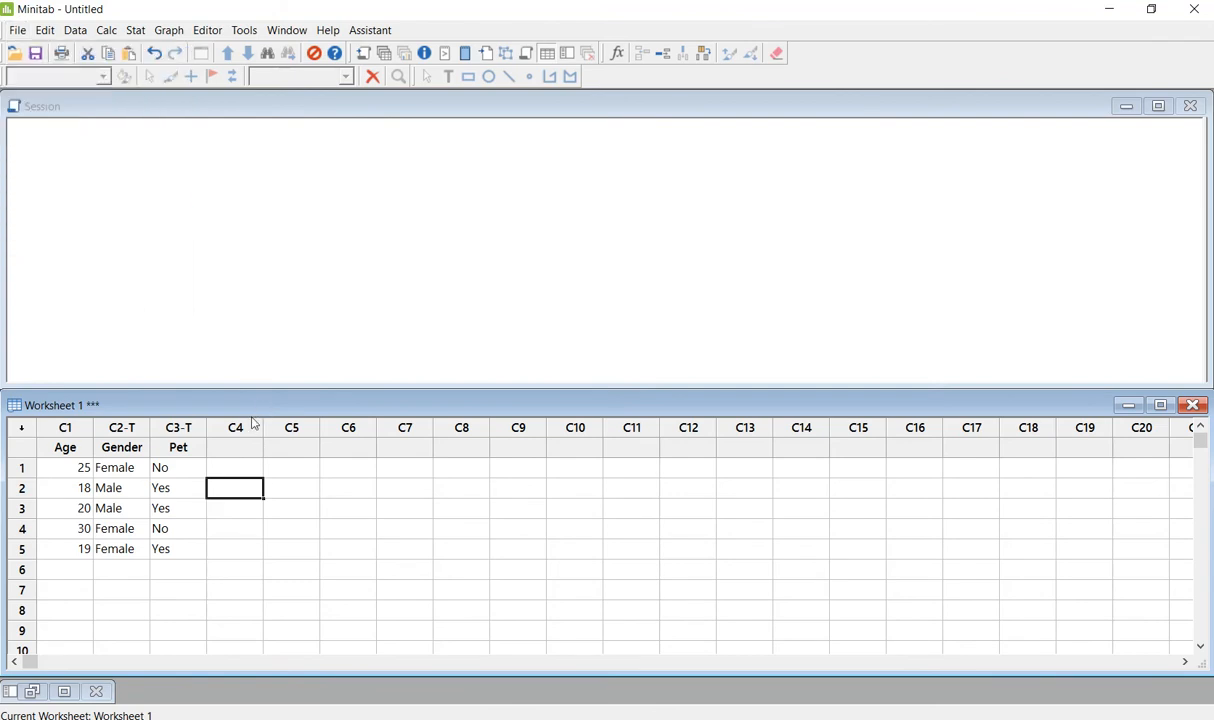
drag(252, 392, 277, 192)
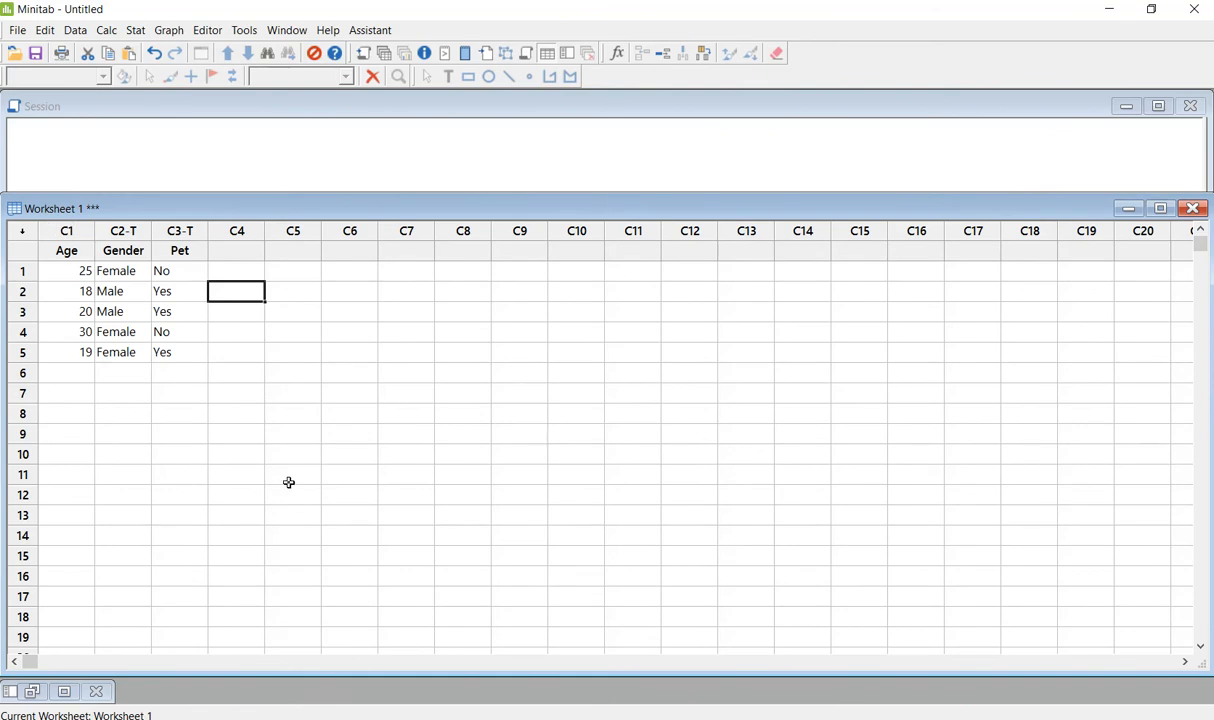
drag(413, 190, 415, 392)
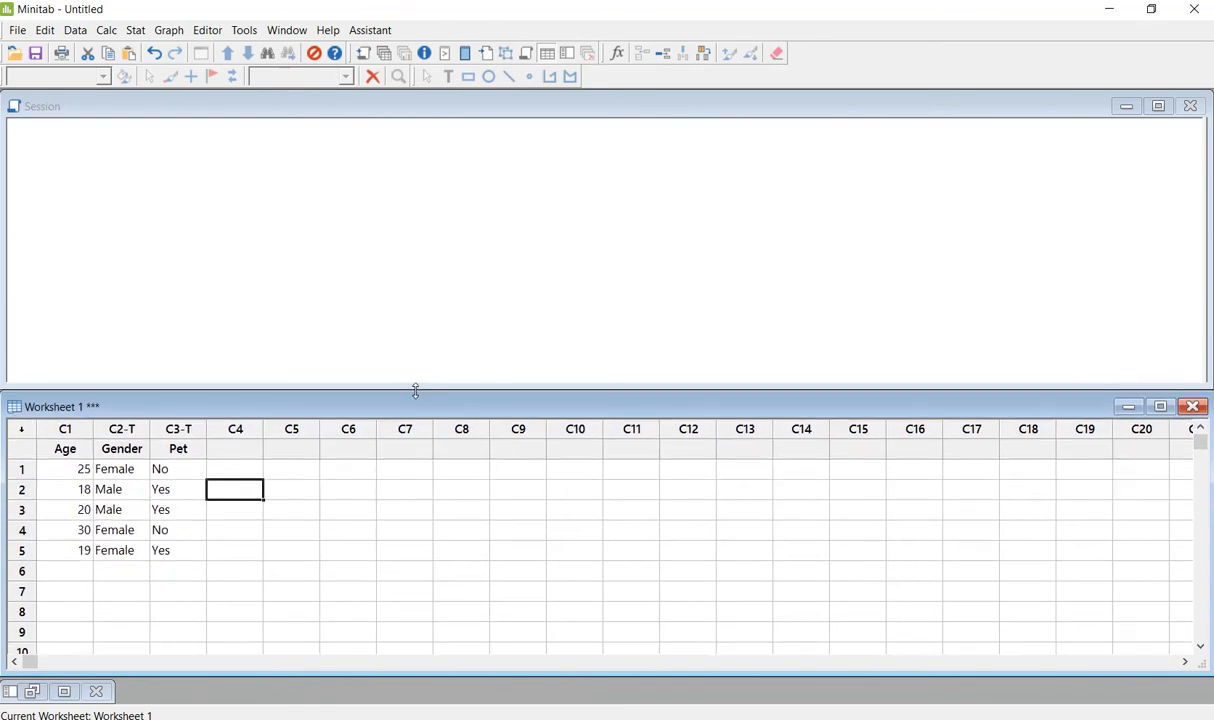
click(17, 30)
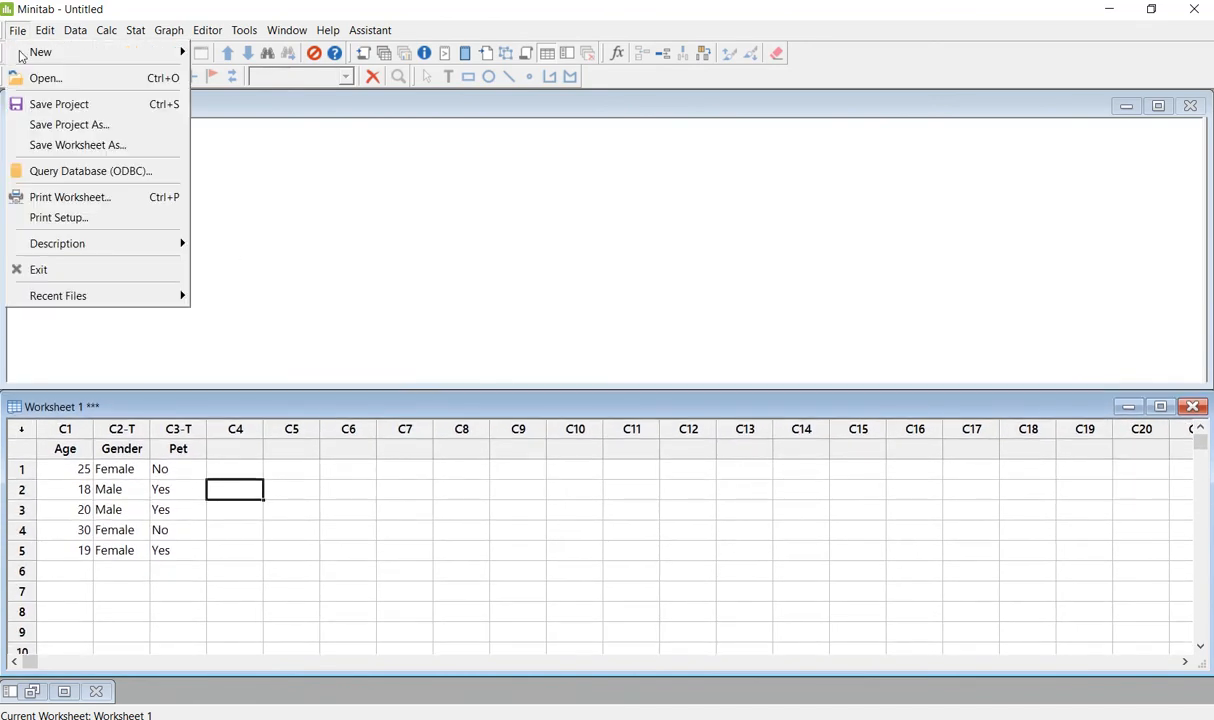
click(452, 187)
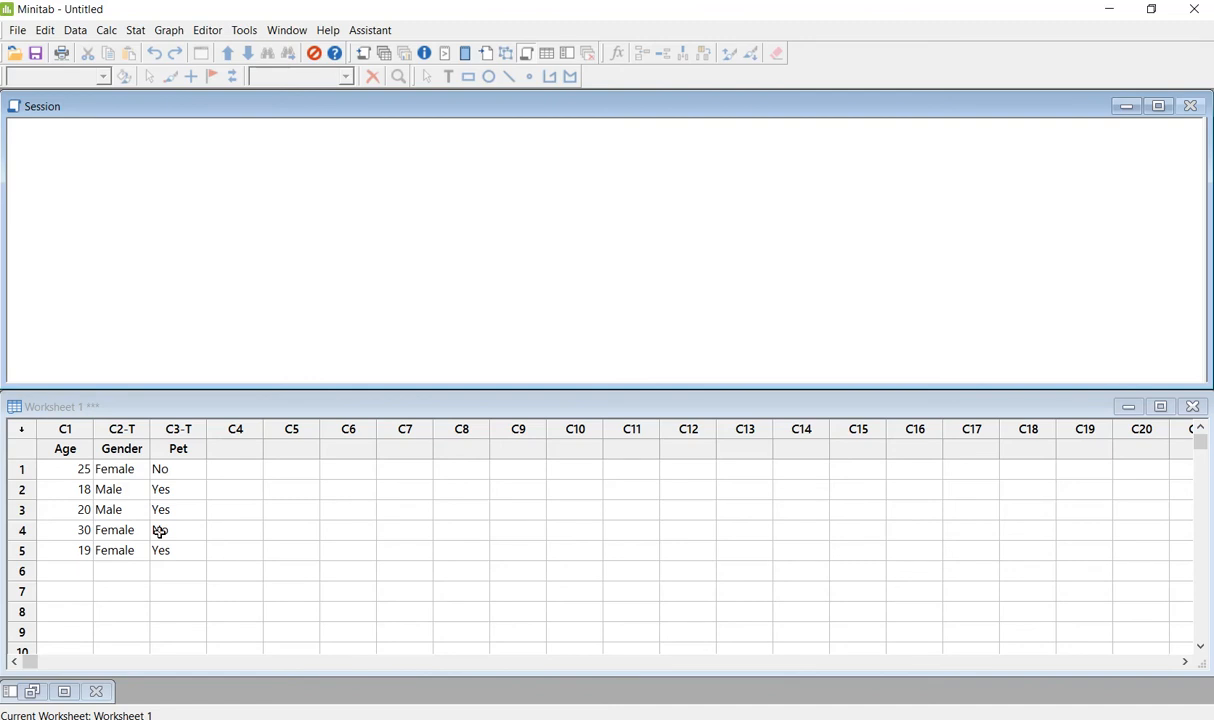
click(17, 30)
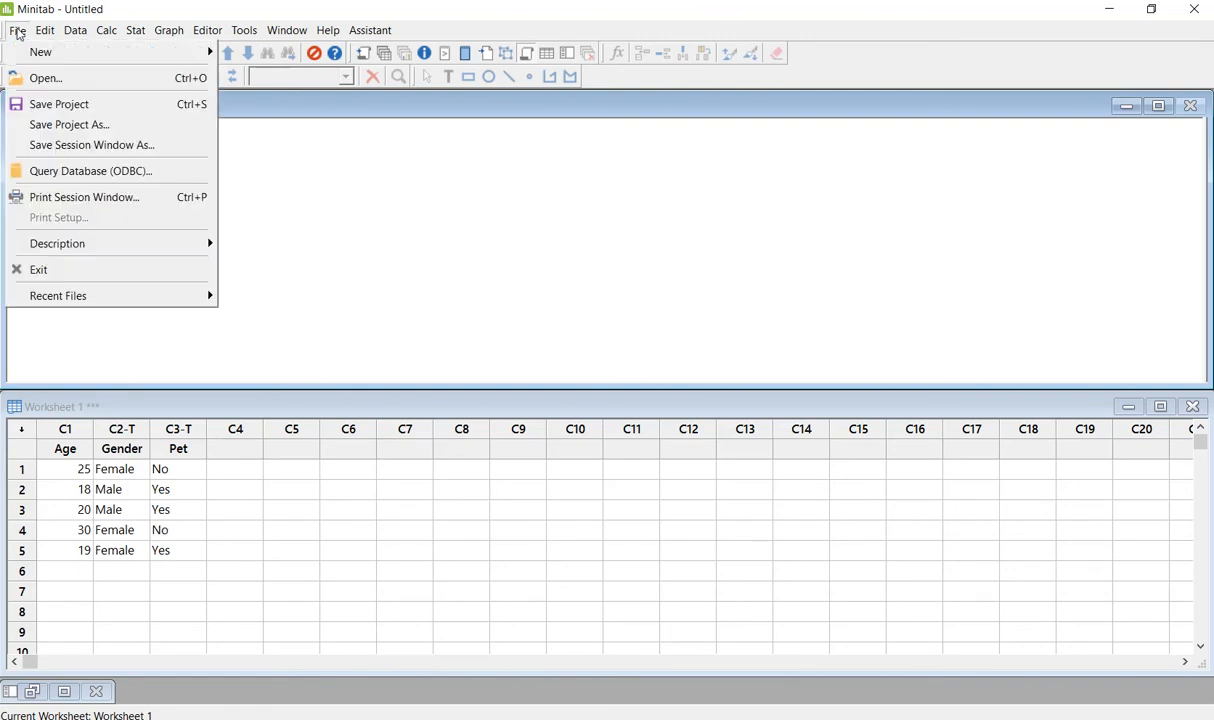
mouse_move(45, 30)
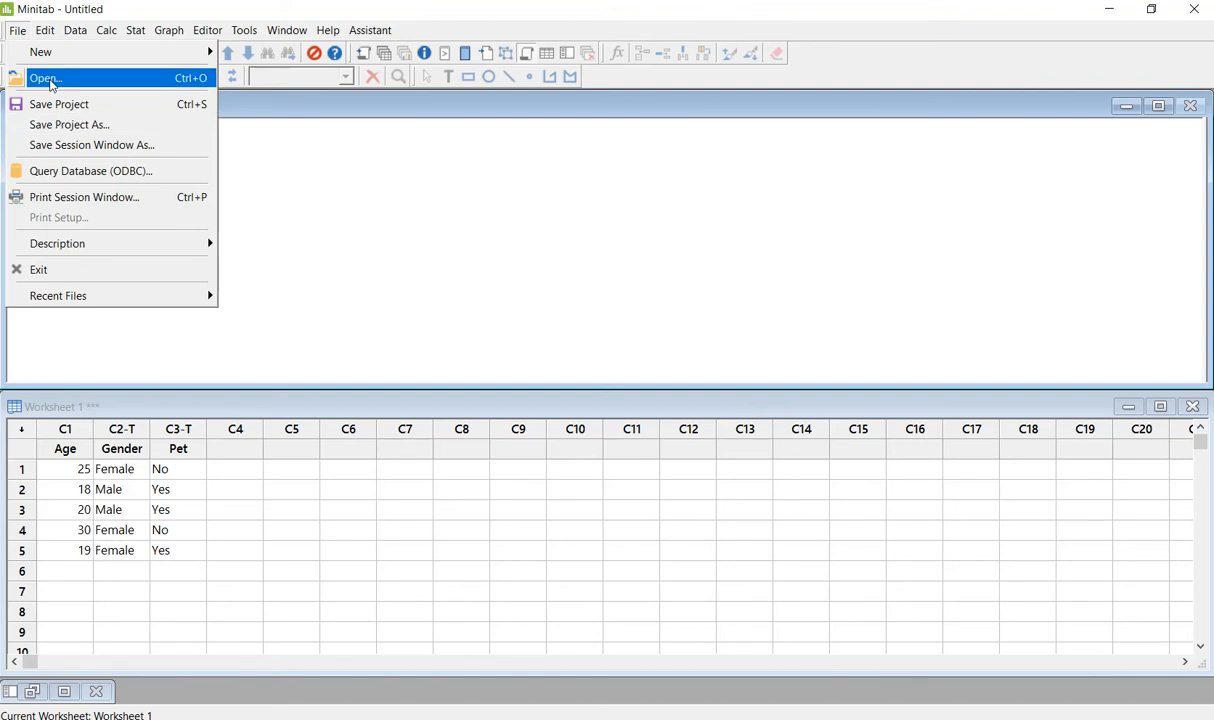
mouse_move(50, 58)
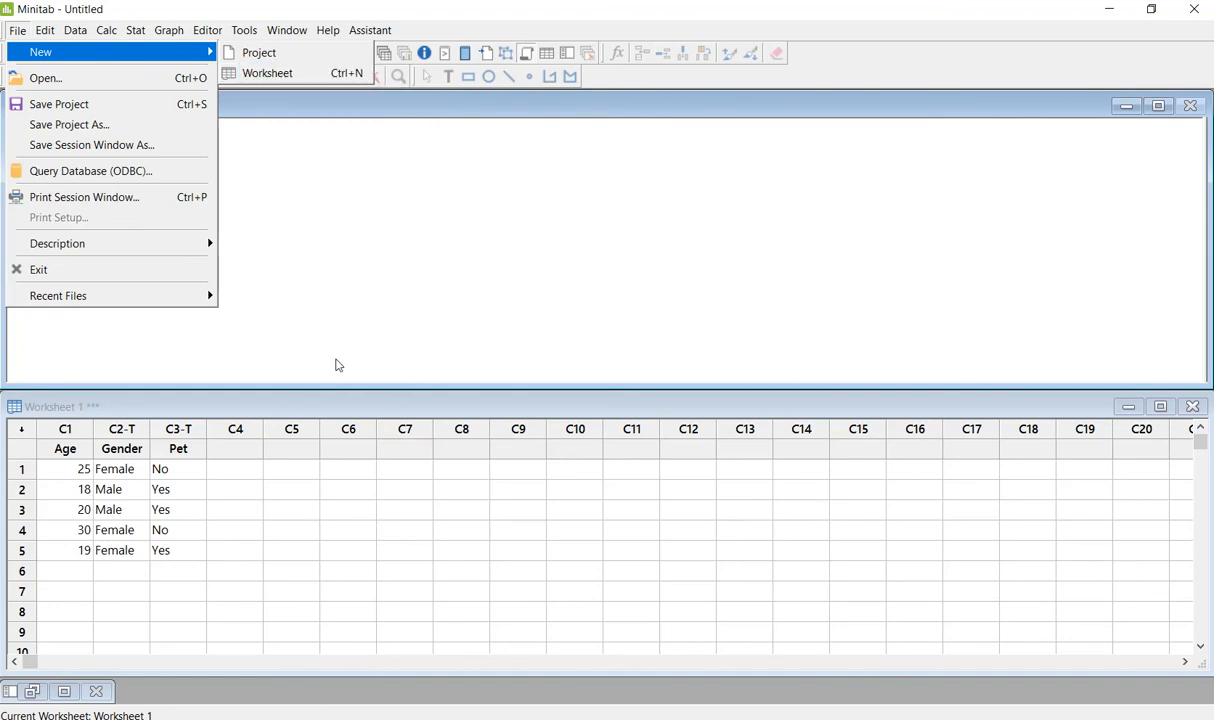
click(324, 331)
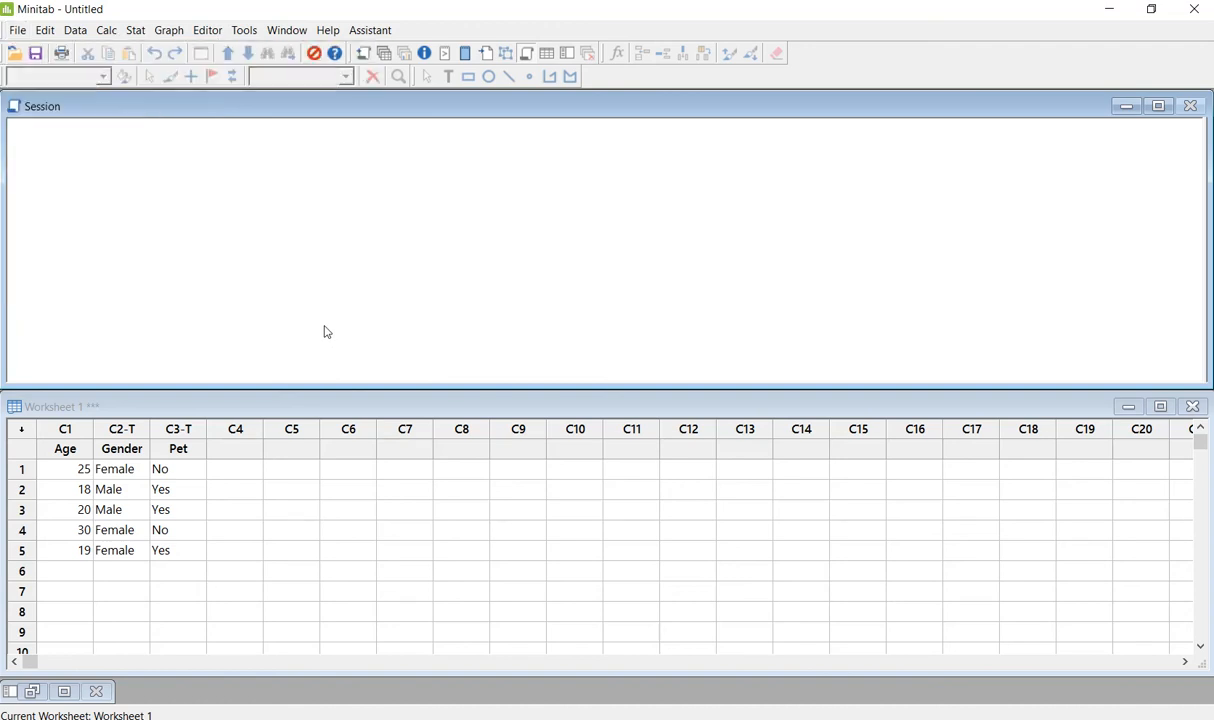
click(45, 32)
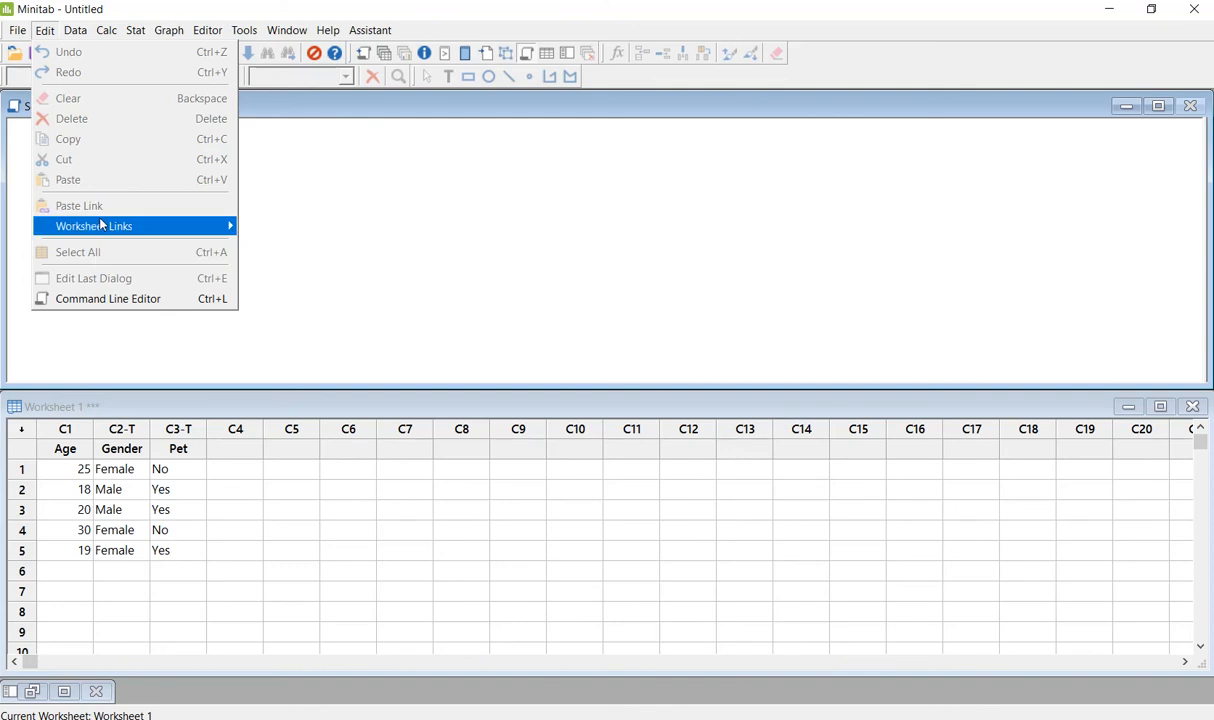
mouse_move(101, 224)
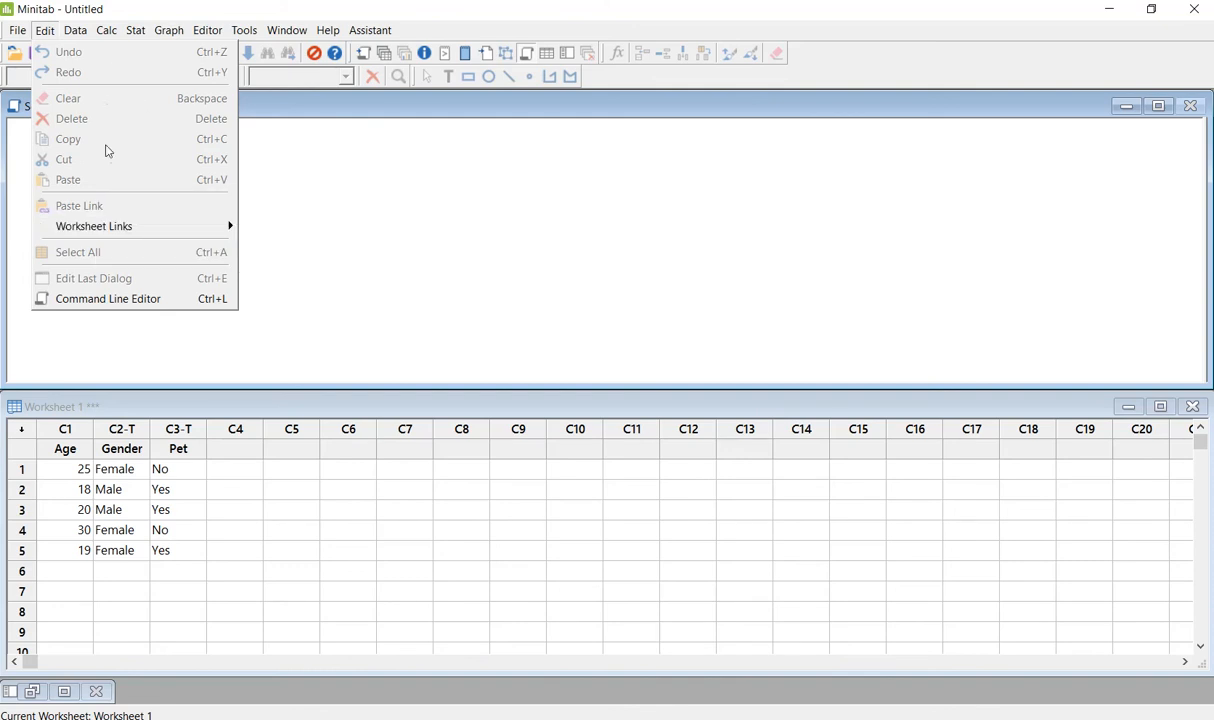
mouse_move(112, 34)
click(367, 171)
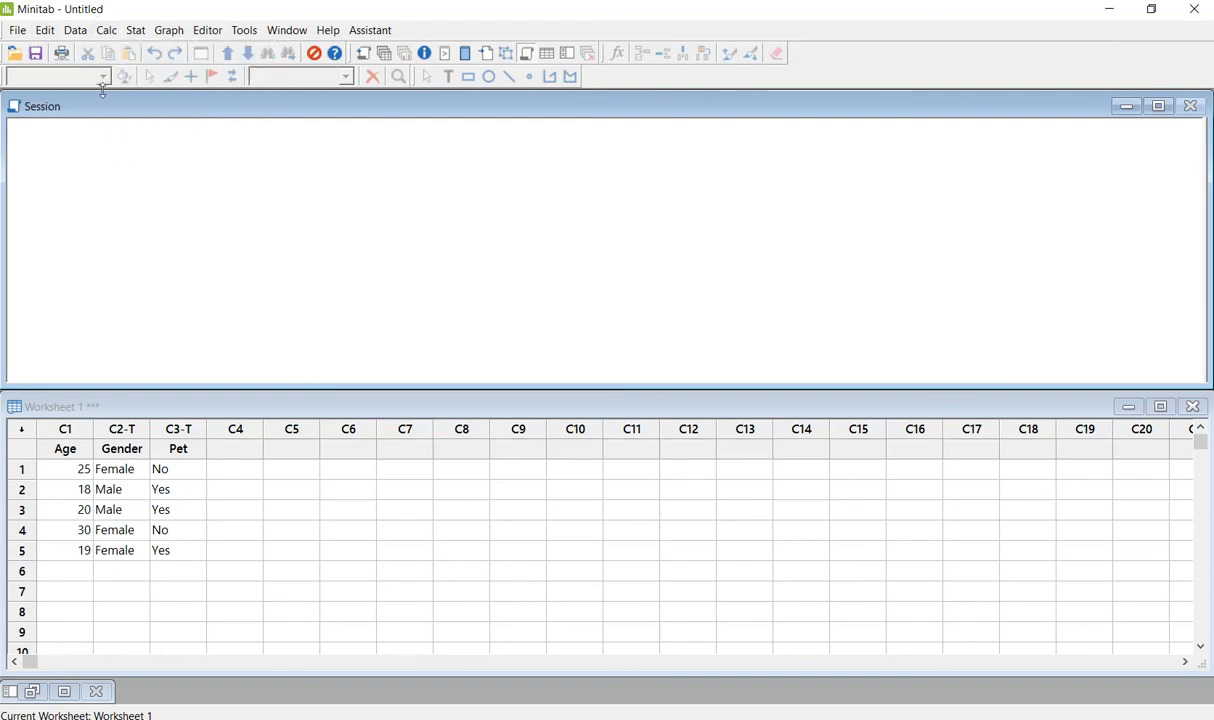
Set up a Recode to Numeric for the Gender column using the Recode individual values method
click(72, 32)
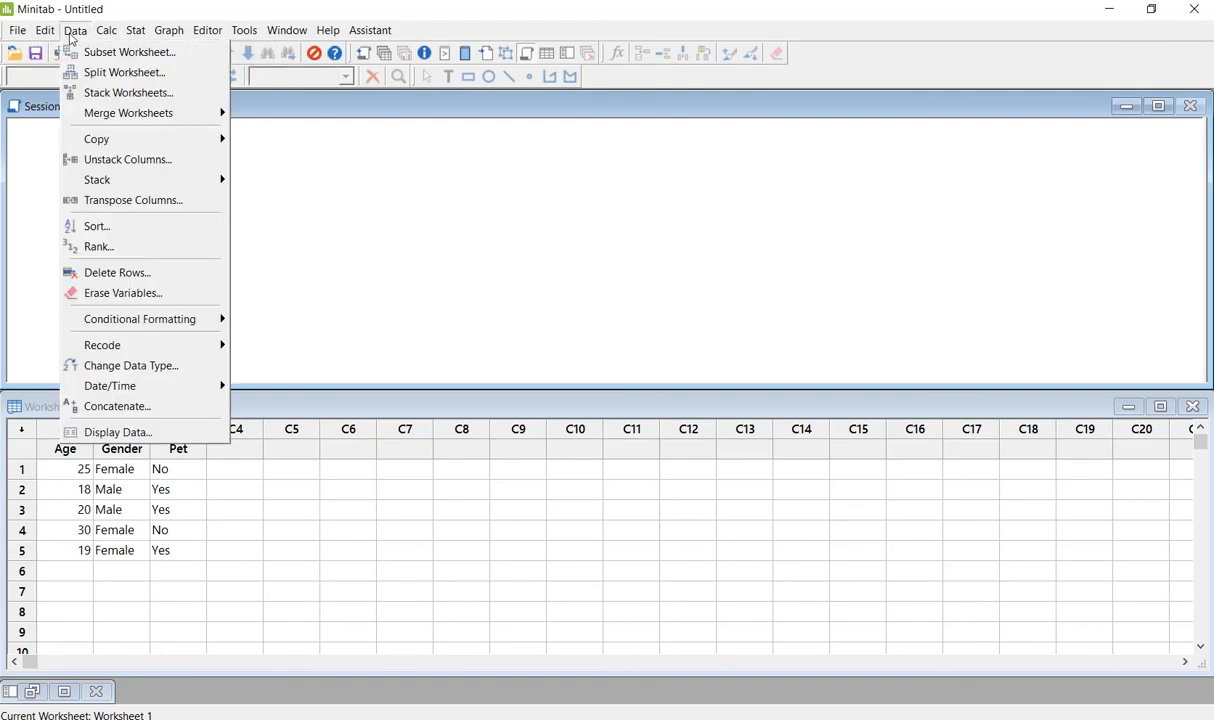
mouse_move(108, 350)
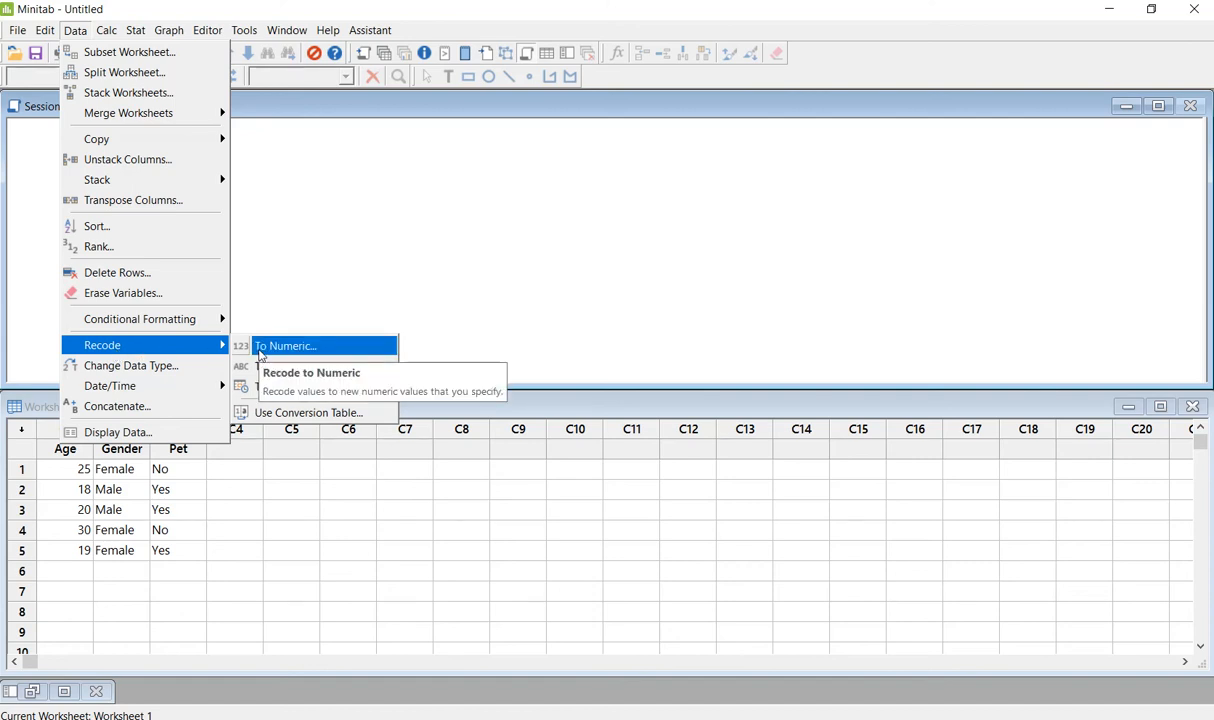
click(259, 350)
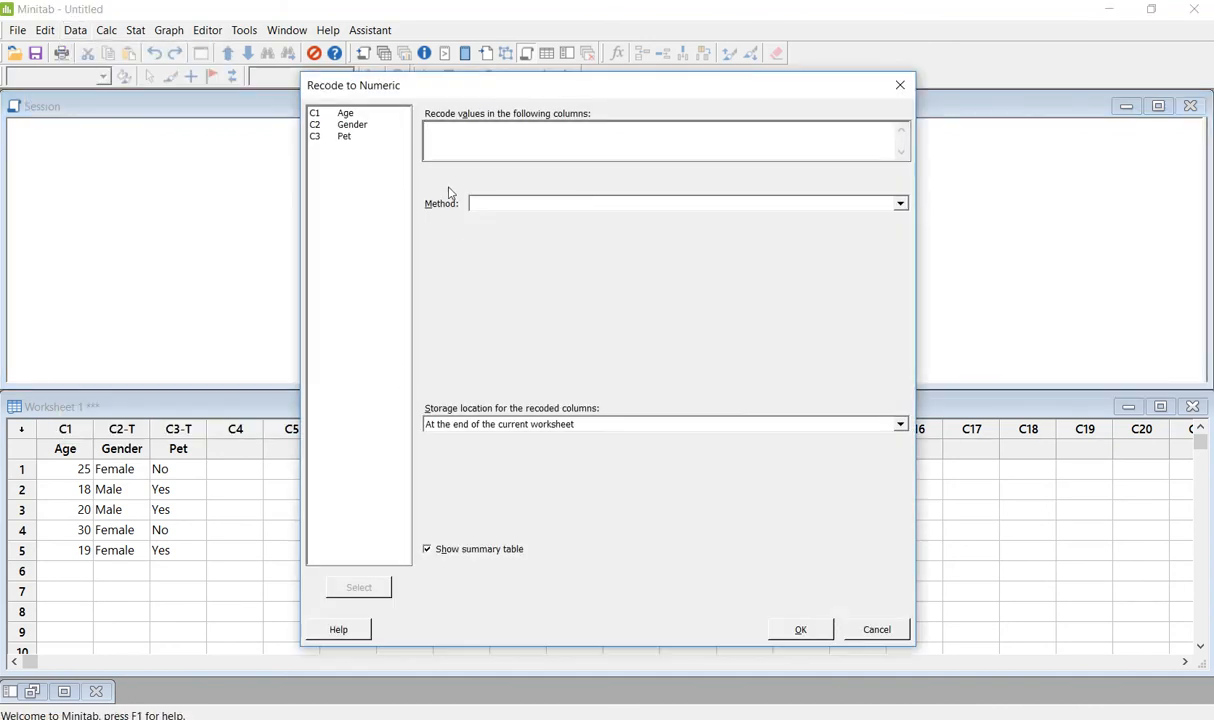
double_click(350, 124)
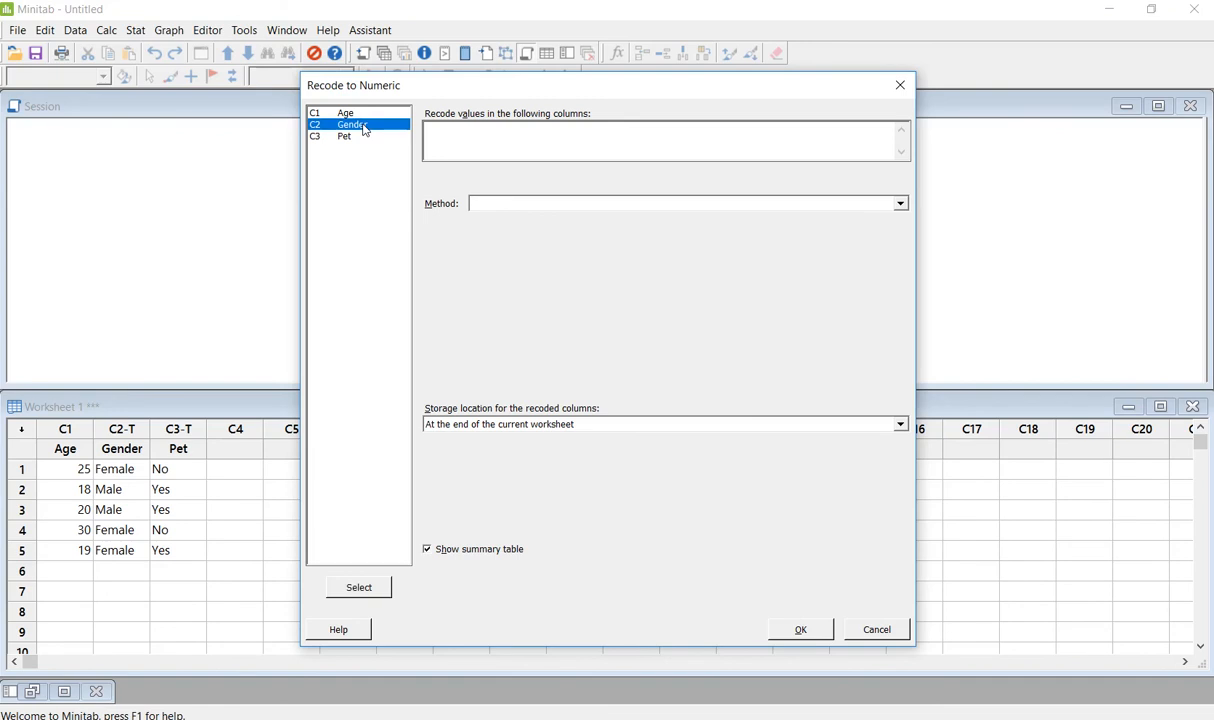
click(554, 205)
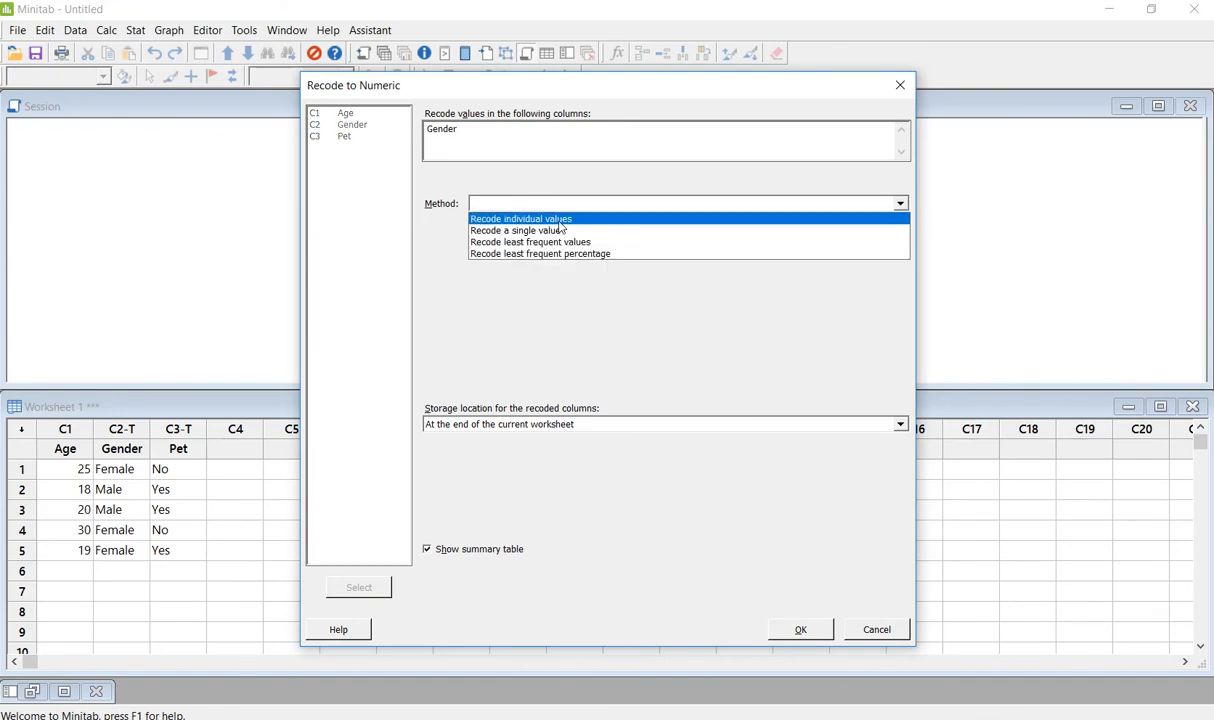
click(554, 218)
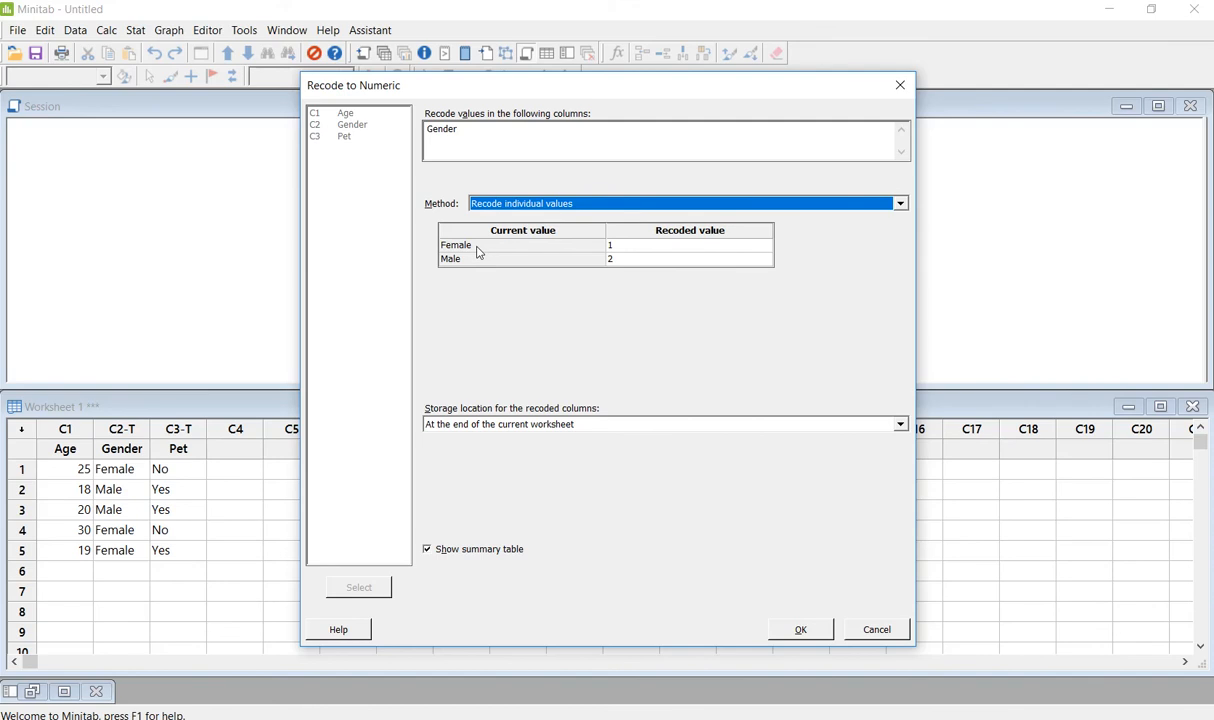
Set the recoded values to 2 for Female and 1 for Male
click(648, 247)
click(645, 260)
click(624, 245)
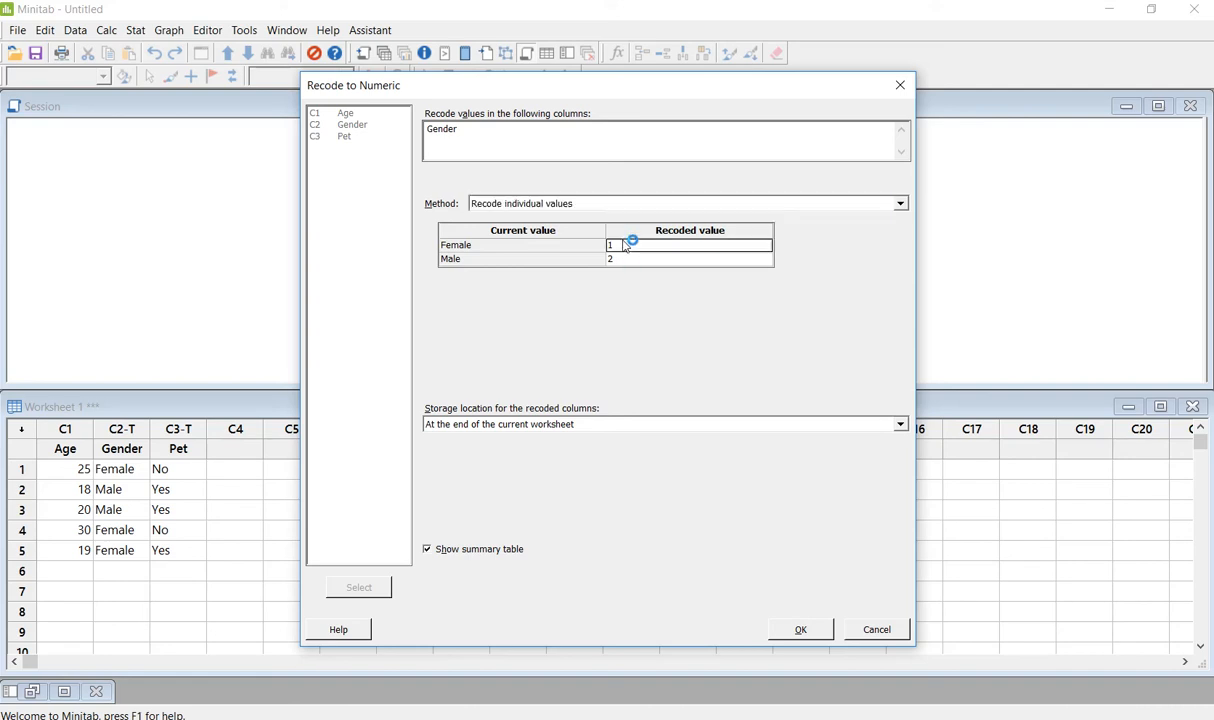
text(2)
click(624, 259)
text(1)
Change the recoded values to 1 for Female and 2 for Male
click(612, 249)
key(BackSpace)
text(1)
click(622, 262)
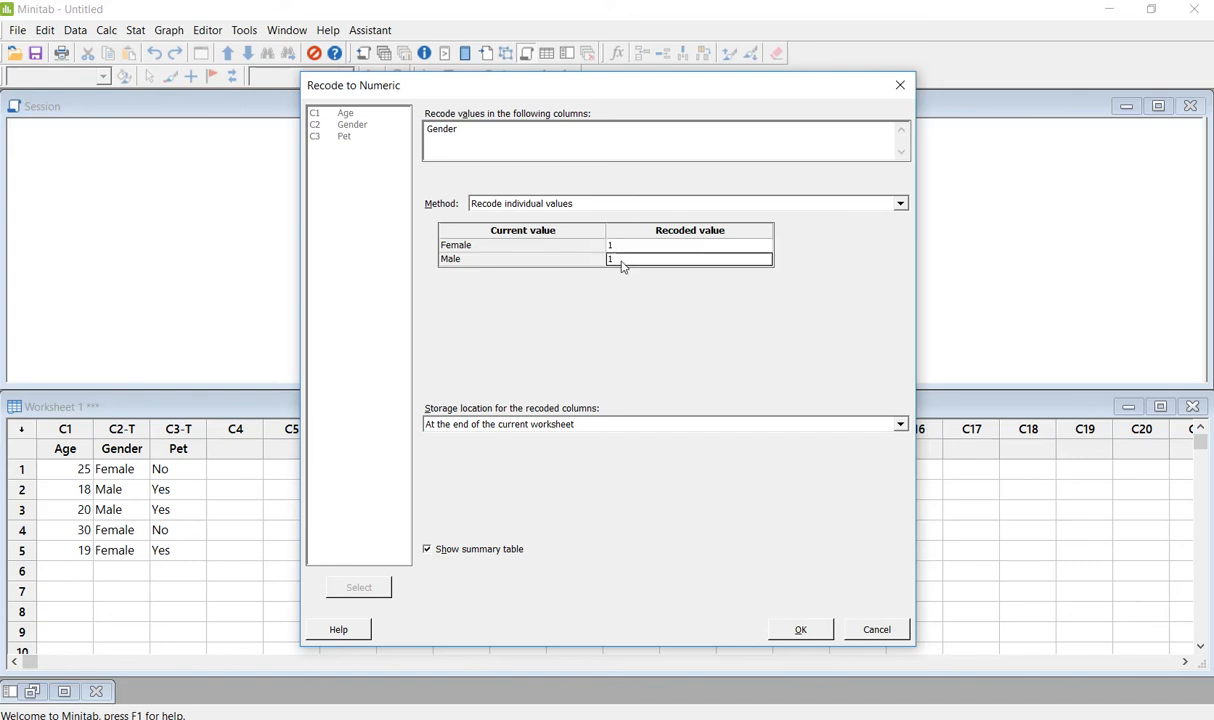
key(BackSpace)
text(2)
click(639, 304)
Store the recoded Gender column at the end of the current worksheet without a summary table and run the recode
click(505, 430)
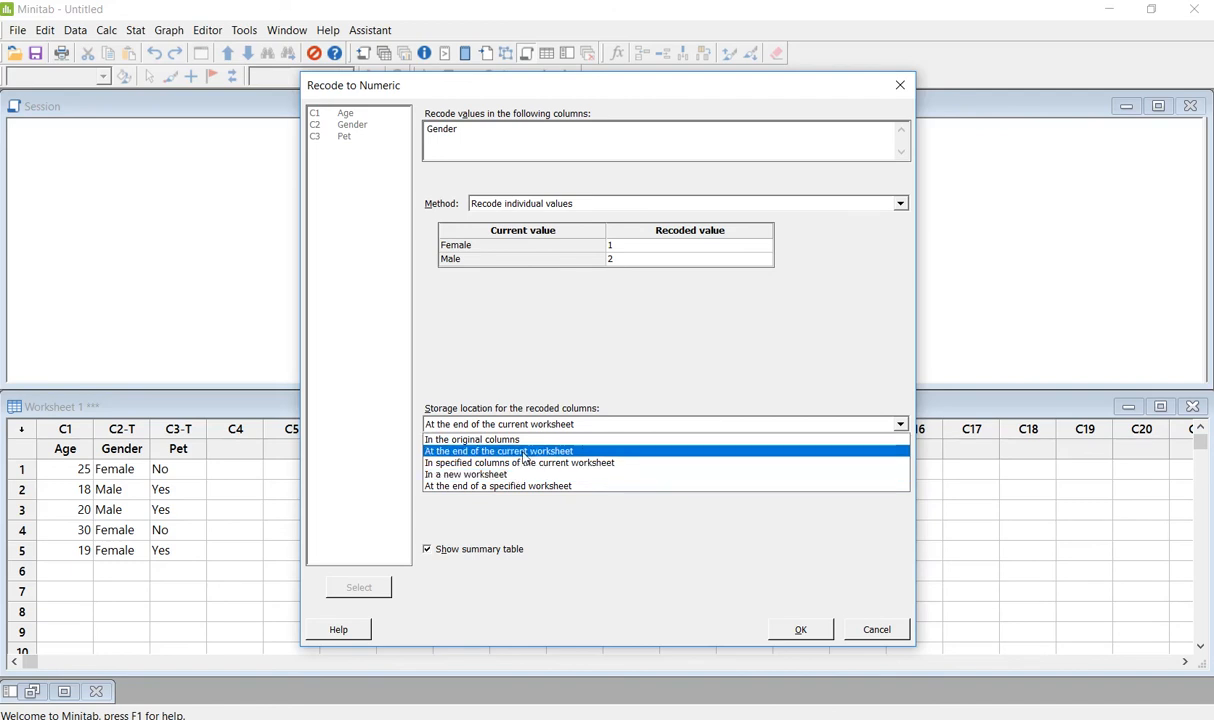
click(518, 451)
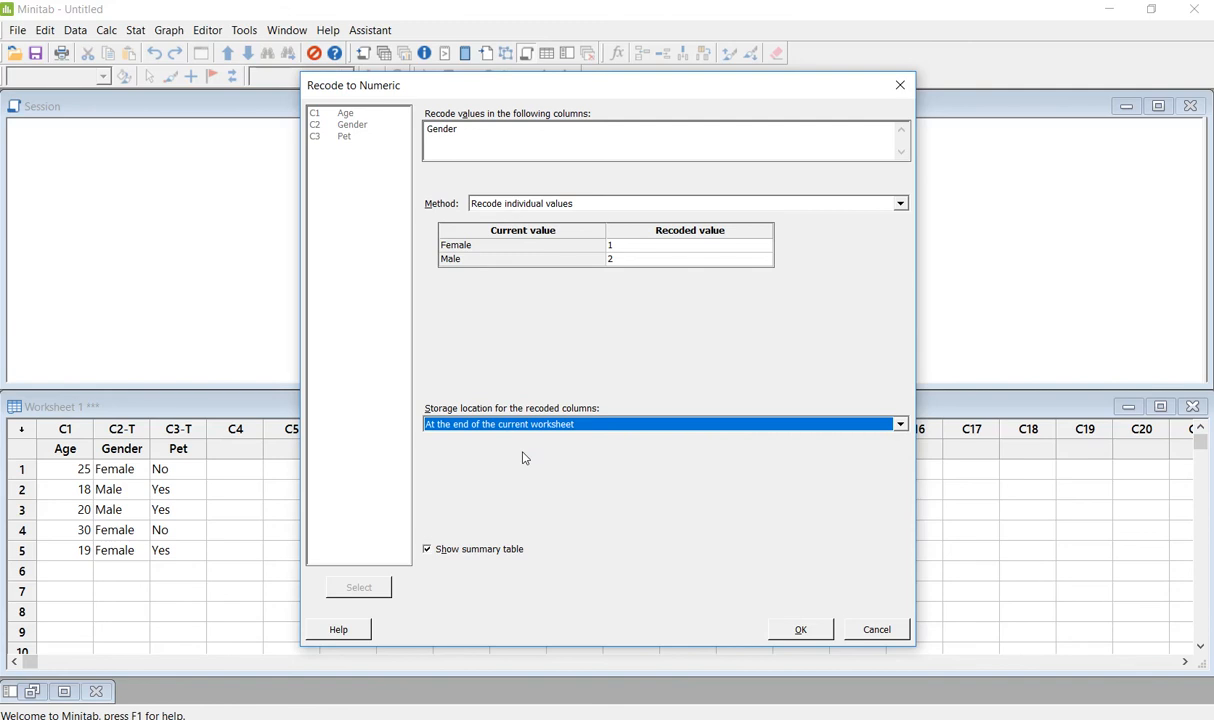
click(427, 550)
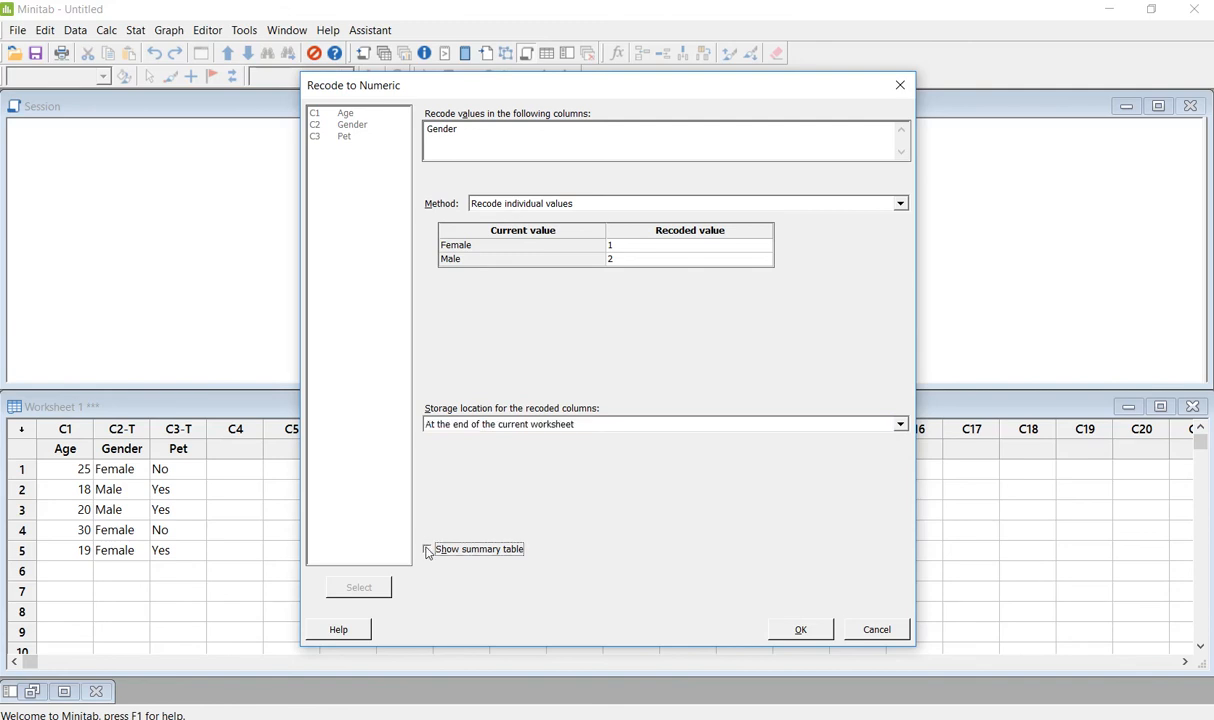
click(801, 630)
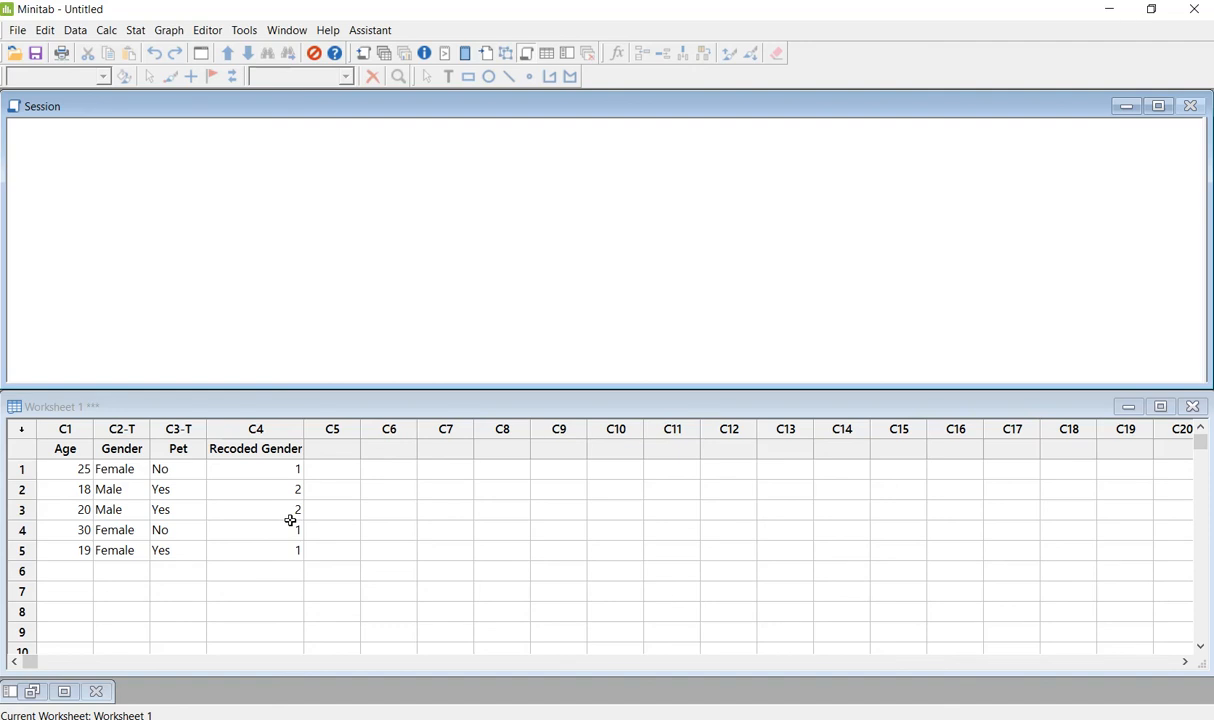
click(296, 466)
text(1)
key(Return)
Set up a Recode to Text for the Age column using the Recode ranges of values method
click(76, 30)
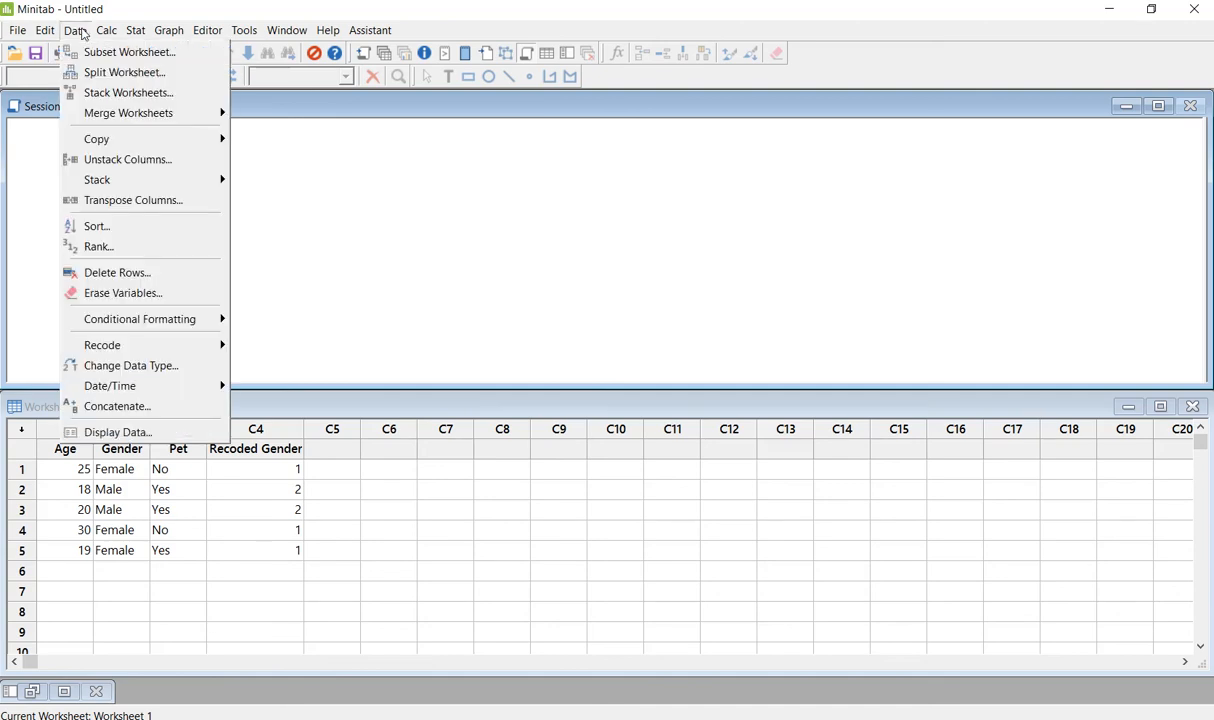
mouse_move(114, 346)
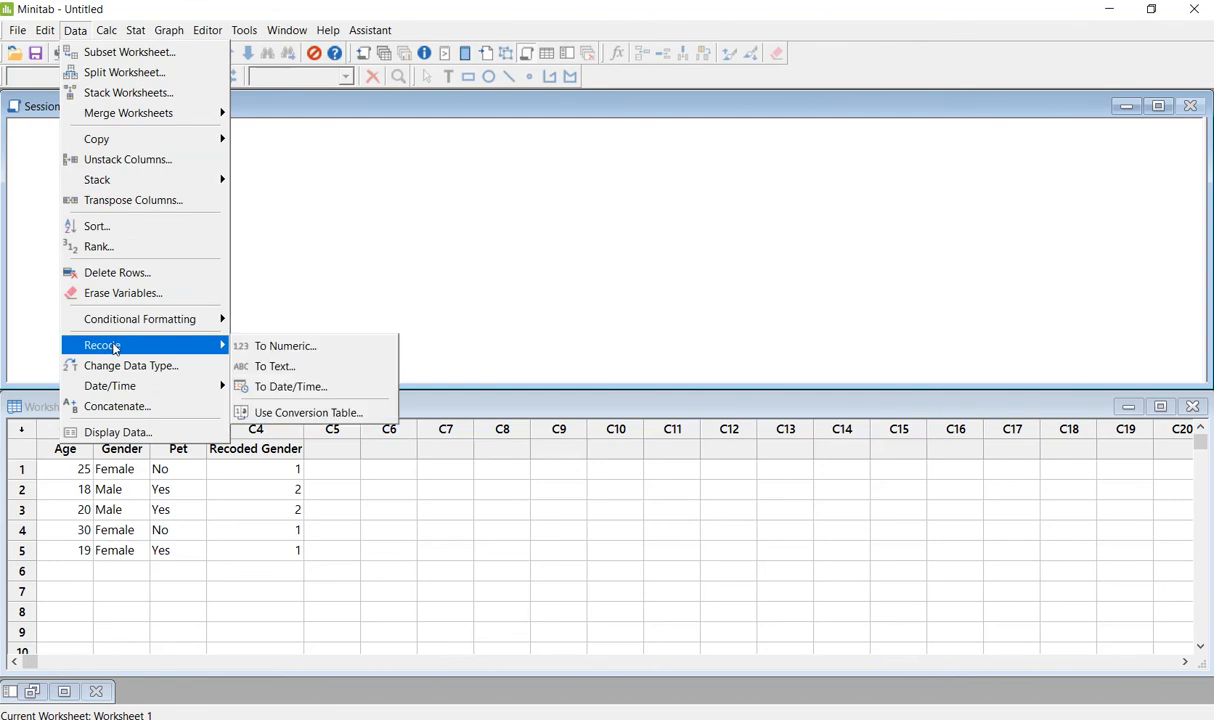
click(262, 366)
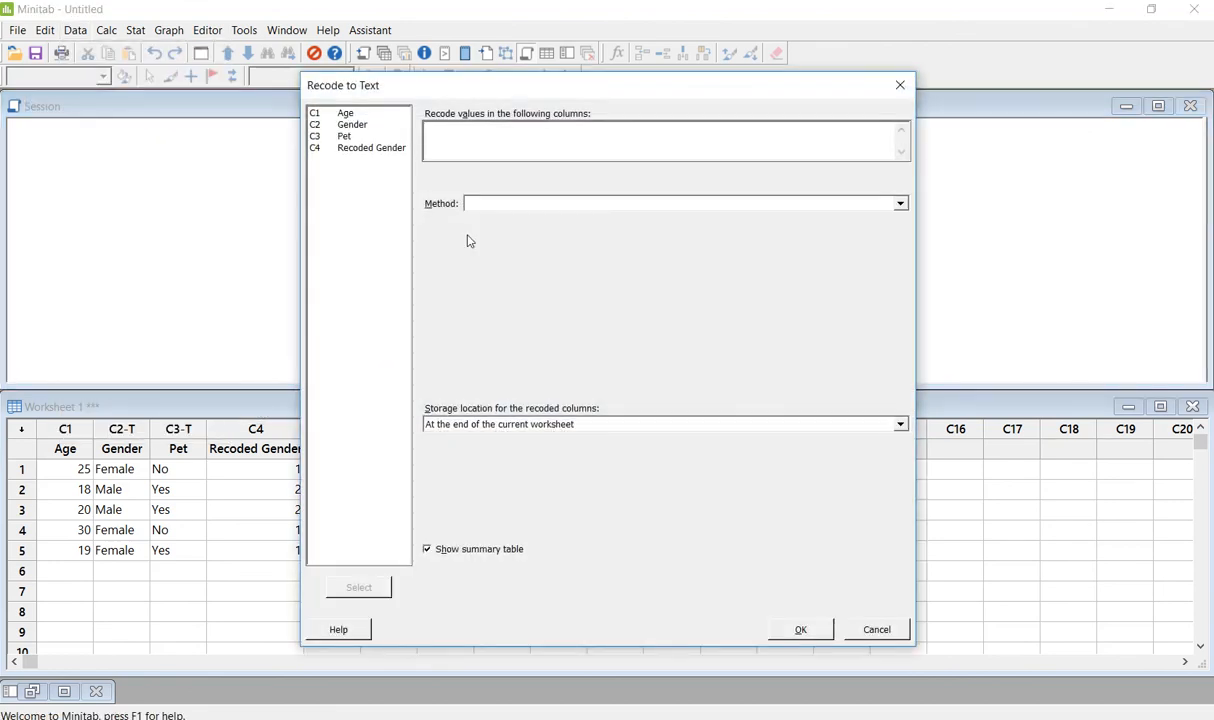
double_click(340, 113)
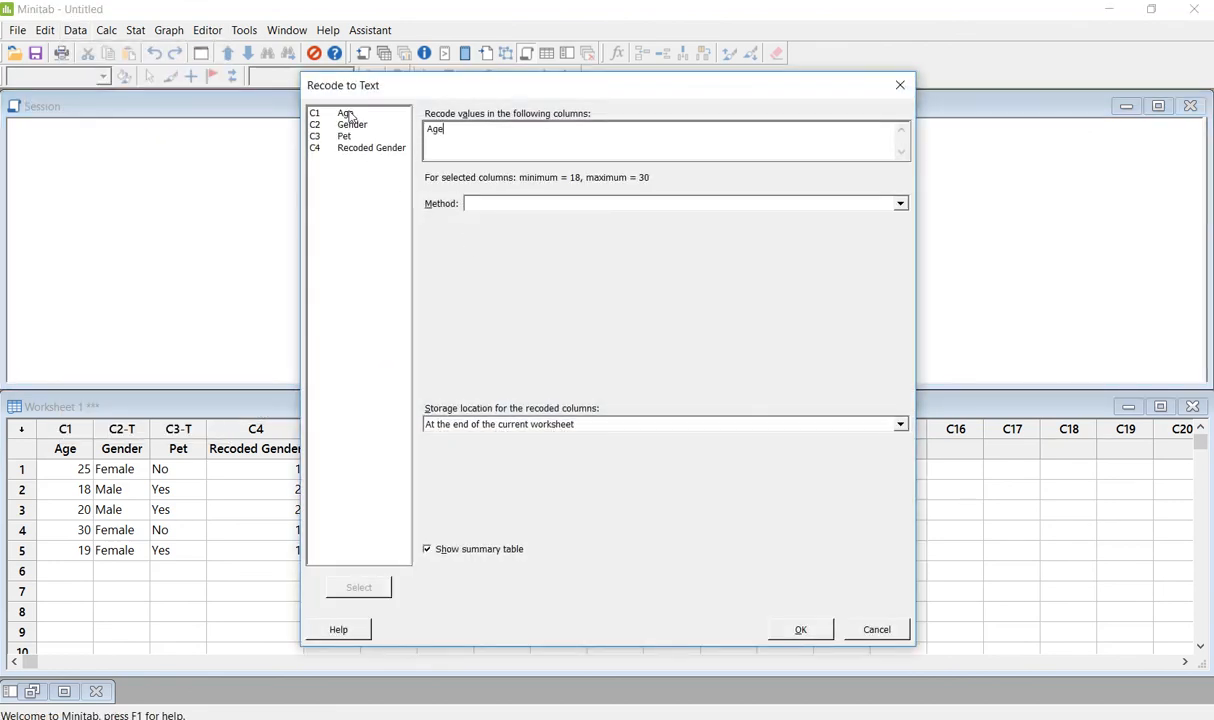
click(506, 208)
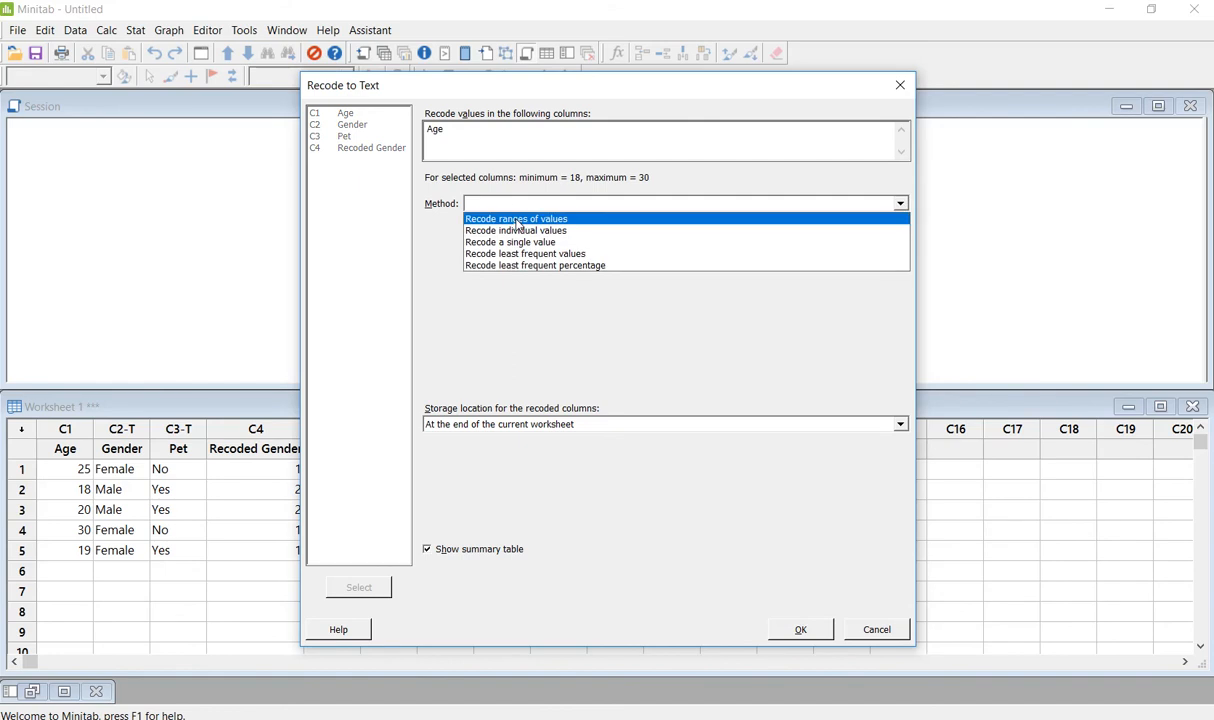
click(518, 225)
Define the first range with lower endpoint 0, upper endpoint 20 and recoded value 0-20
click(516, 248)
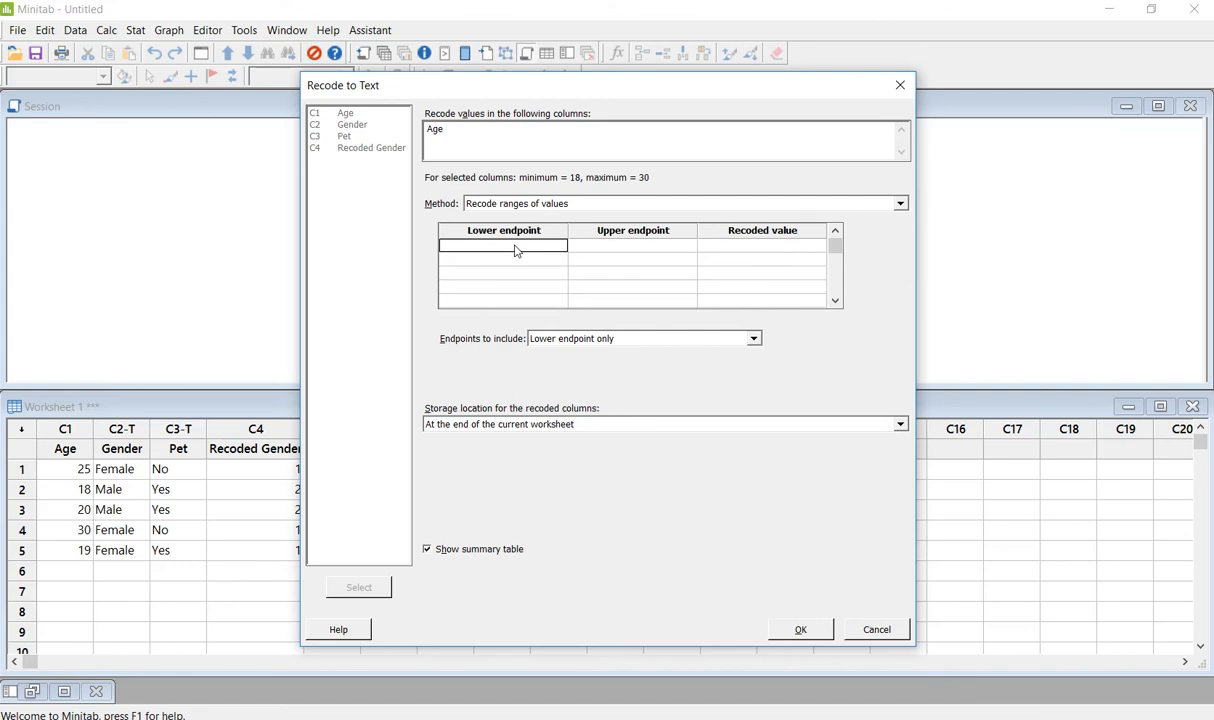
text(0)
click(589, 248)
text(20)
click(745, 257)
click(745, 251)
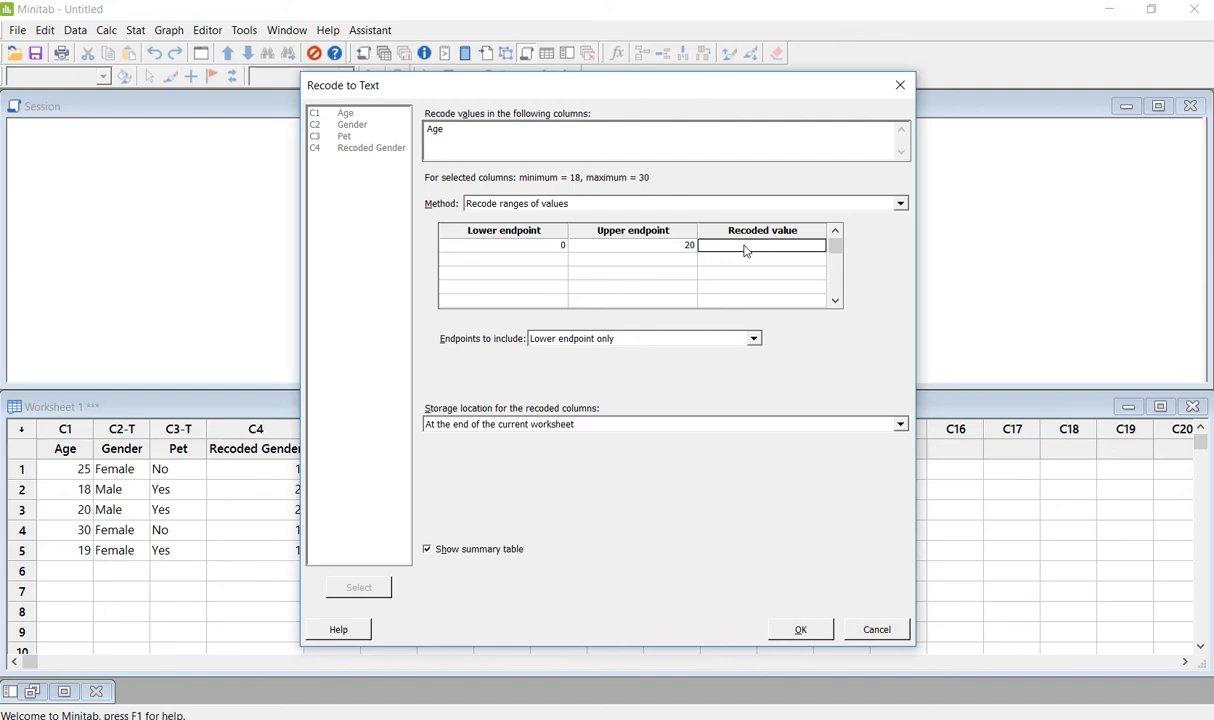
text(0-20)
Define the second range with lower endpoint 21, upper endpoint 25 and recoded value 21-25
click(531, 265)
text(21)
click(642, 263)
text(25)
click(733, 263)
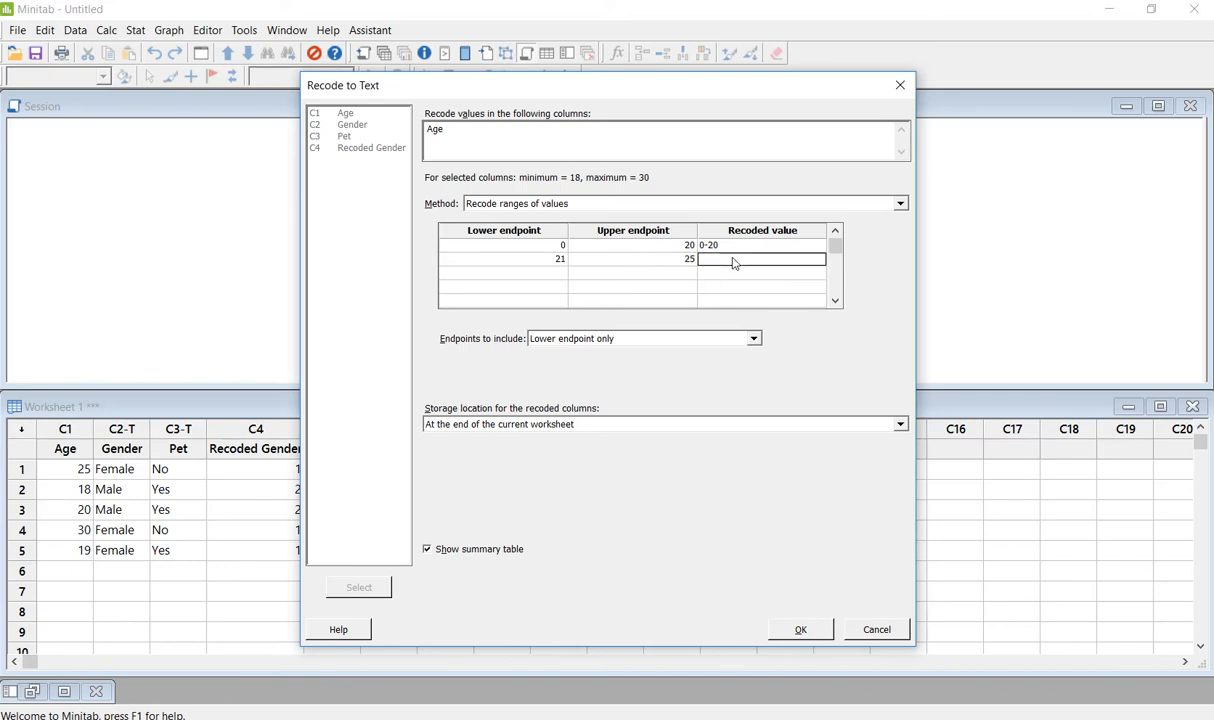
text(21-25)
Extend the first two recoded values to 0-20 Young and 21-25 Medium
click(753, 249)
click(752, 248)
text(Young)
click(752, 262)
click(751, 260)
click(751, 259)
text(Medium)
Define the third range with lower endpoint 25, upper endpoint 30 and recoded value 25-30
click(540, 278)
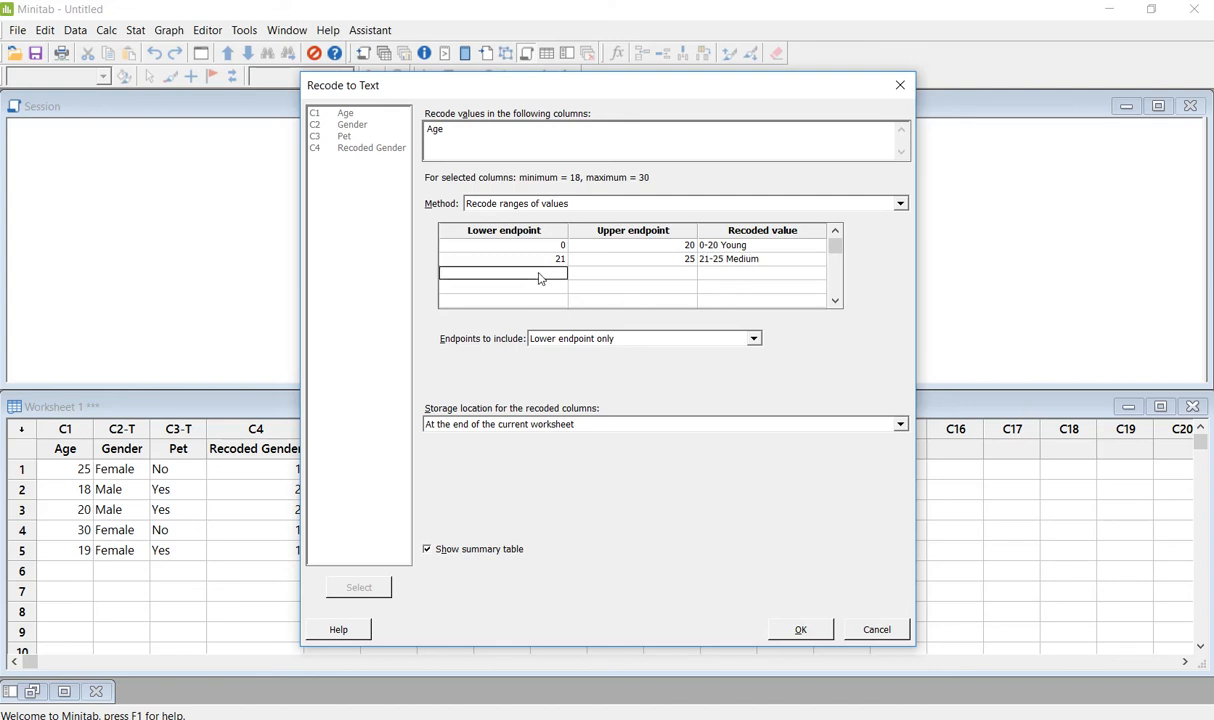
text(25)
key(BackSpace)
key(Tab)
drag(618, 95, 649, 95)
text(30)
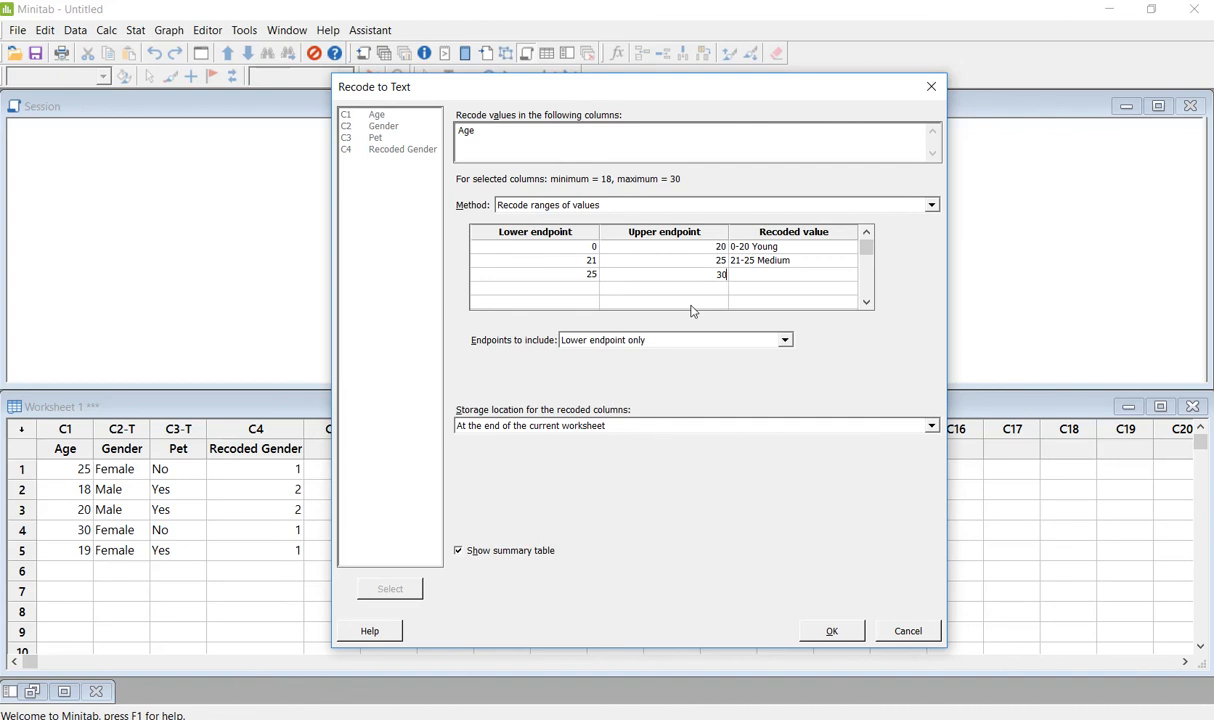
click(744, 279)
text(25-30)
Shorten the first recoded value to 0-20 and change the second one to 21-24
click(802, 248)
click(801, 247)
key(BackSpace)
key(BackSpace)
key(BackSpace)
key(BackSpace)
key(BackSpace)
key(BackSpace)
click(798, 260)
key(BackSpace)
key(BackSpace)
key(BackSpace)
key(BackSpace)
key(BackSpace)
key(BackSpace)
key(BackSpace)
key(BackSpace)
key(BackSpace)
key(BackSpace)
key(BackSpace)
key(BackSpace)
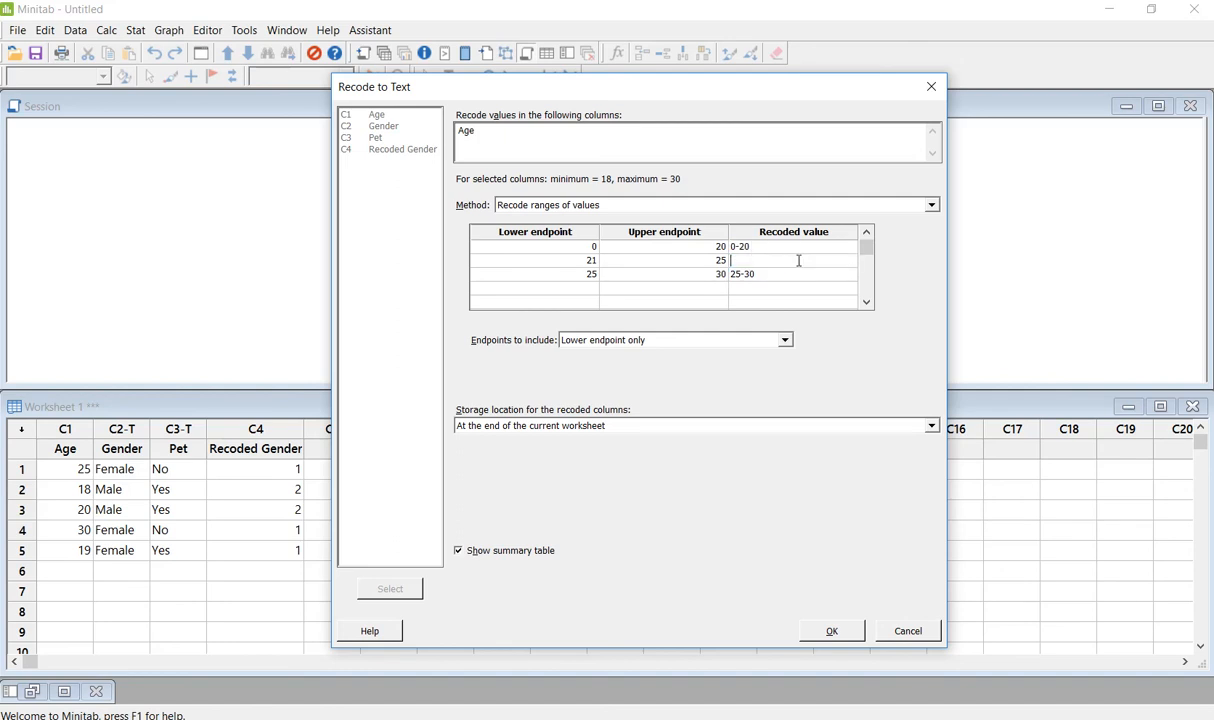
text(21-24)
Keep storage at the end of the current worksheet, turn off the summary table and try to run the Age recode
click(708, 428)
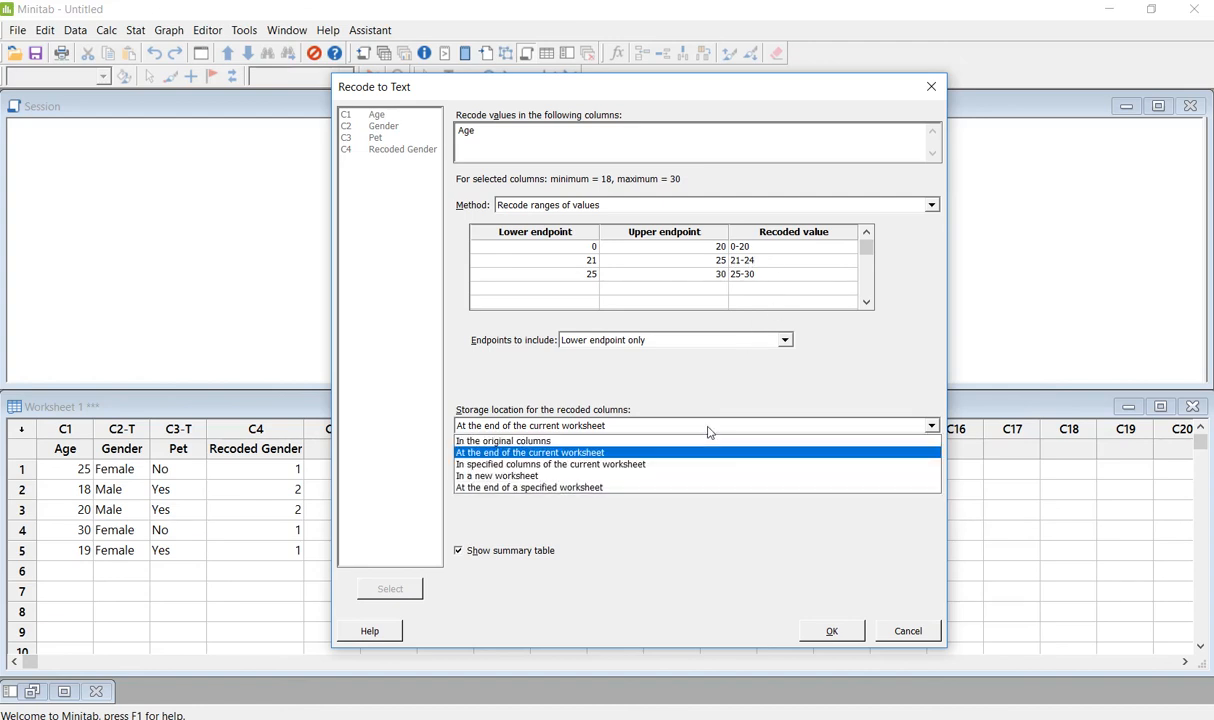
click(705, 460)
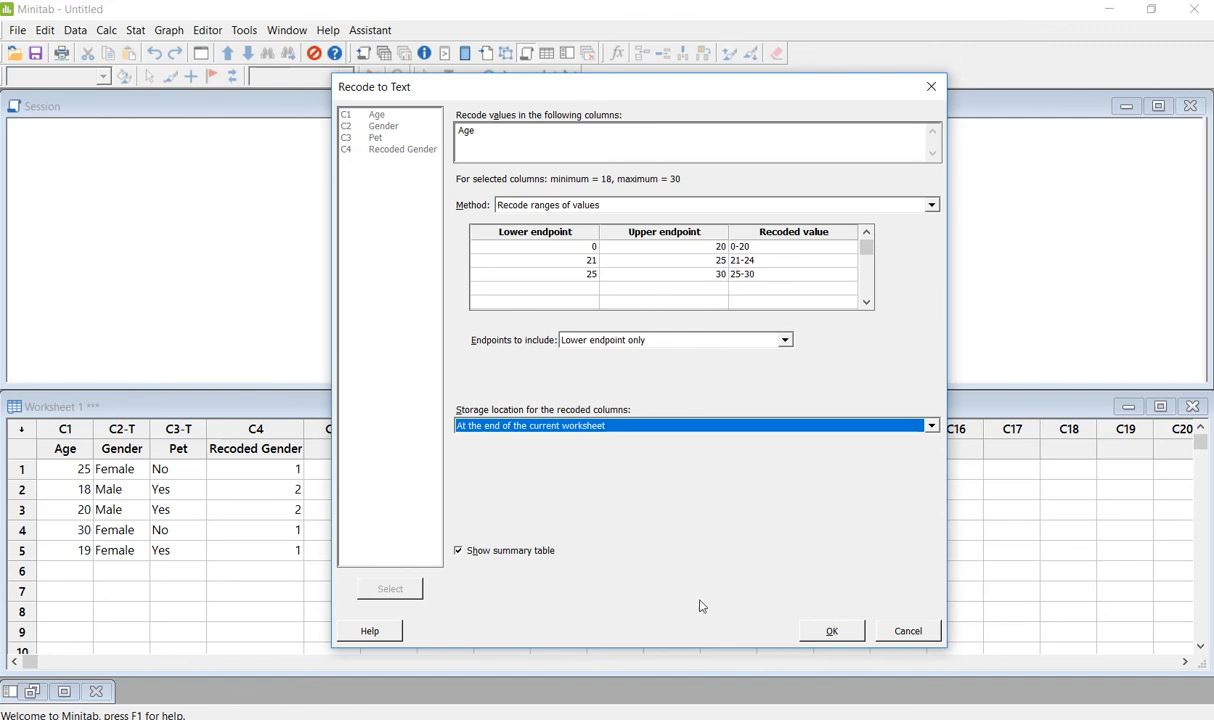
click(460, 550)
click(828, 631)
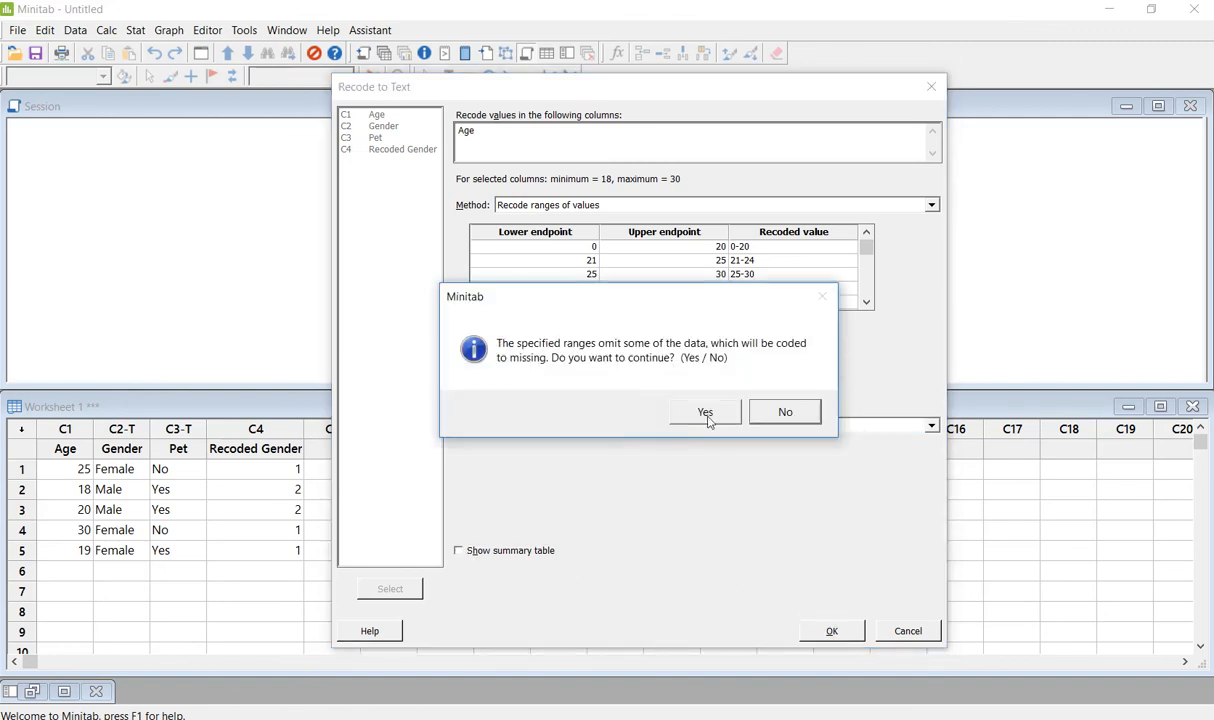
click(785, 412)
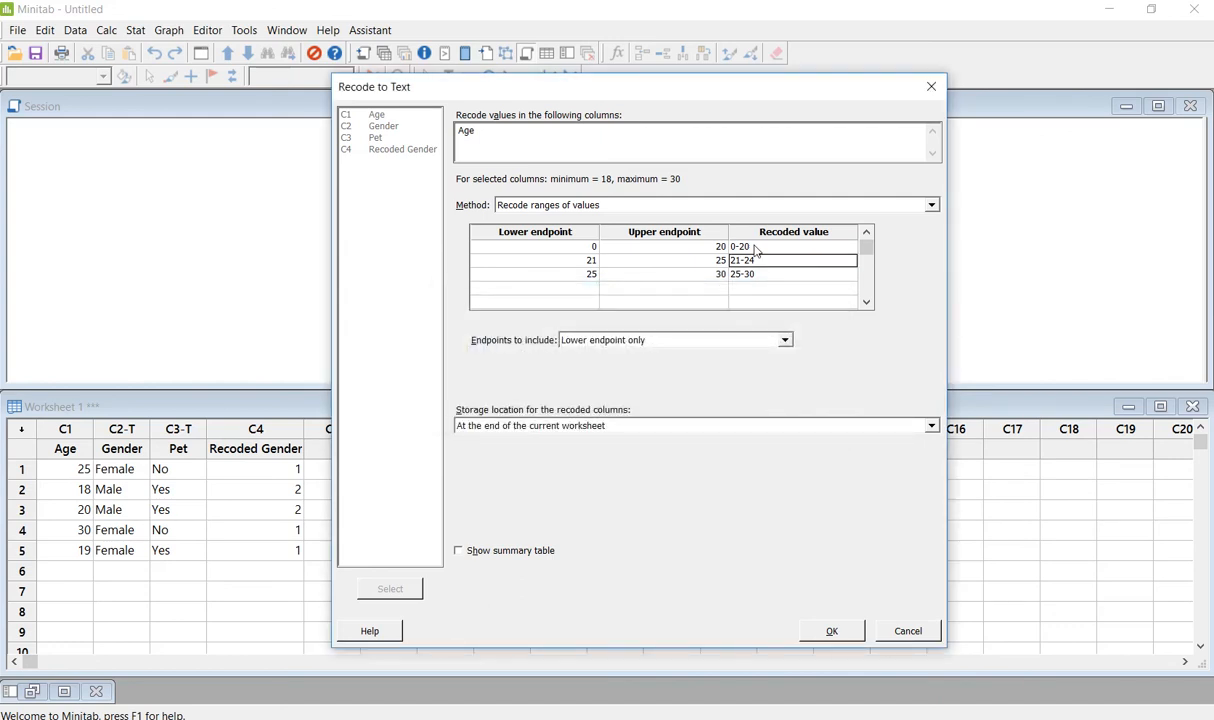
Include both endpoints in the Age ranges and run the recode
click(685, 341)
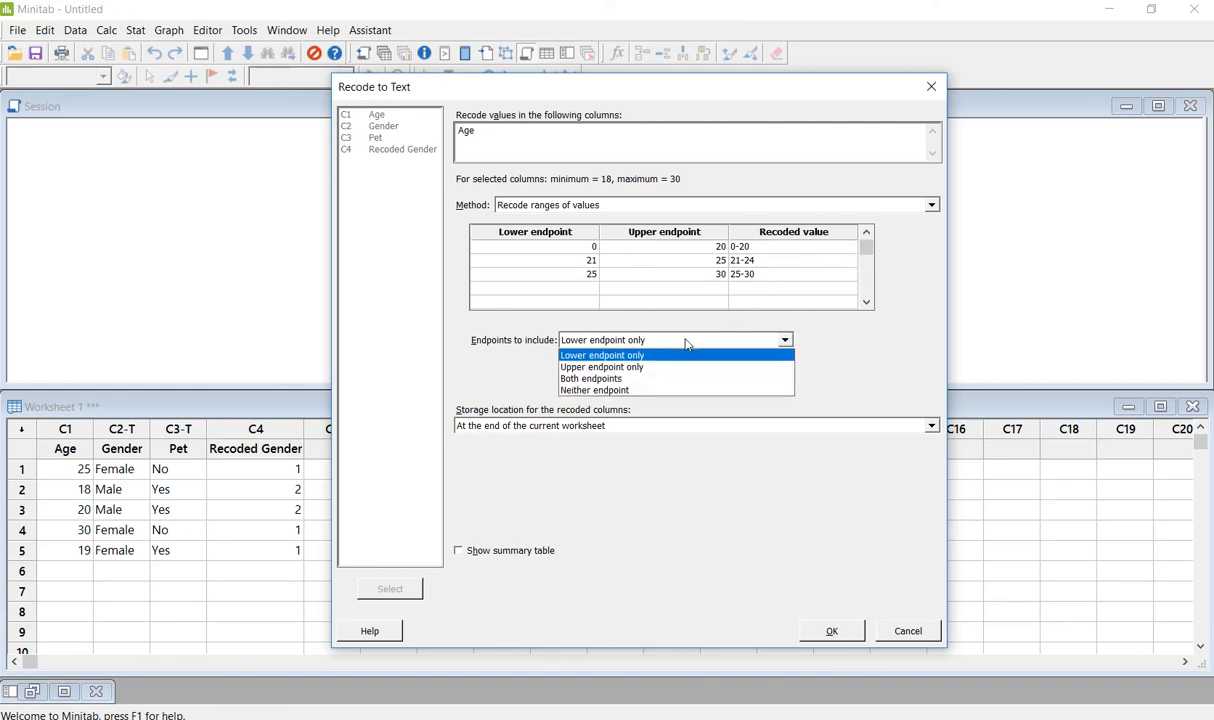
click(681, 380)
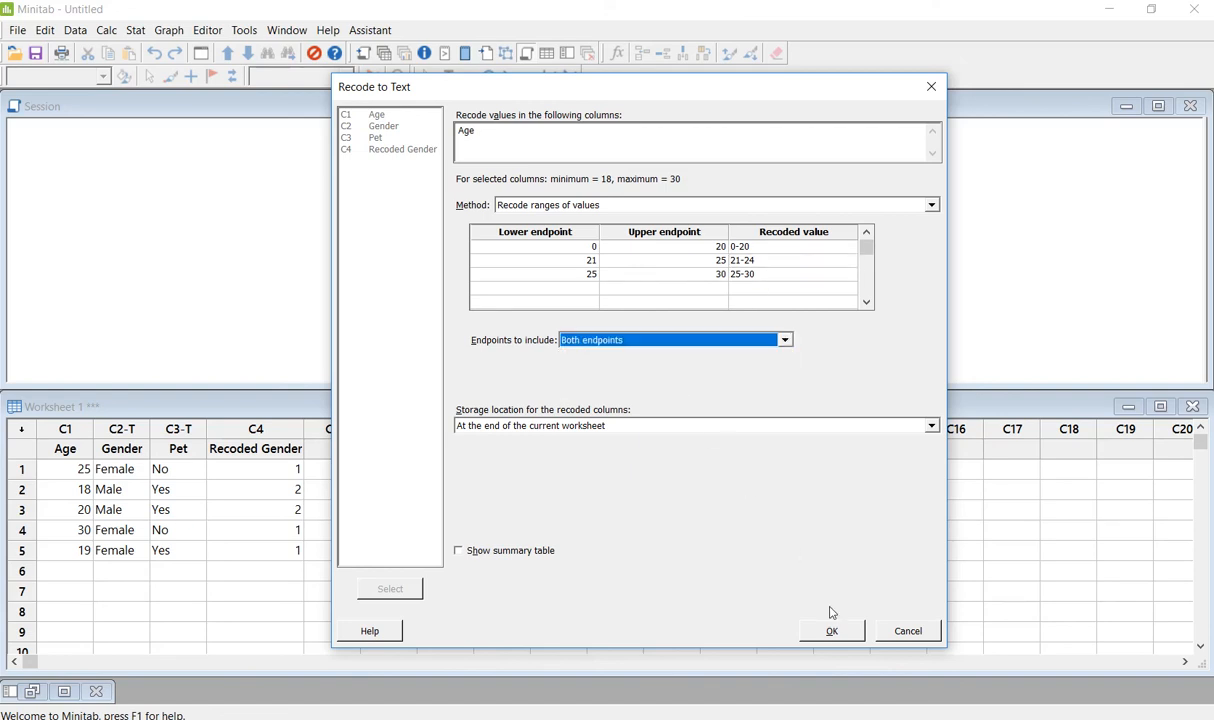
click(833, 631)
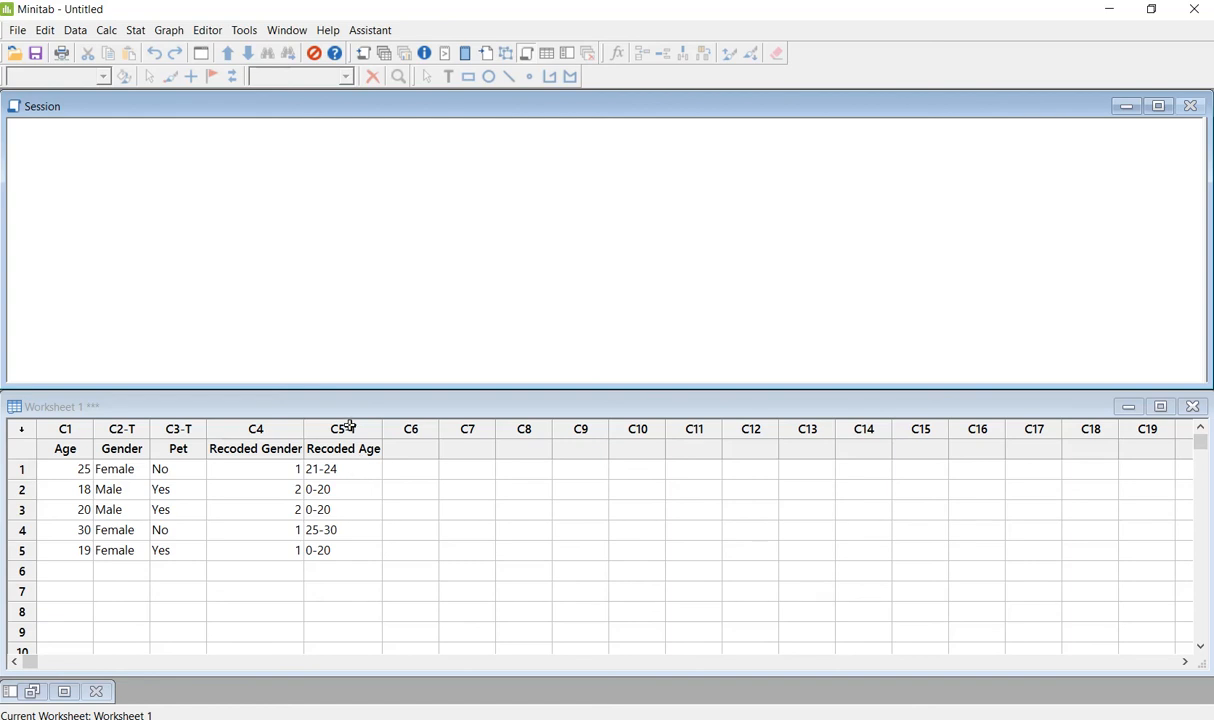
Compare the Recoded Age values with the original Age values and check the Recoded Gender column
click(349, 472)
click(343, 490)
click(332, 509)
click(338, 530)
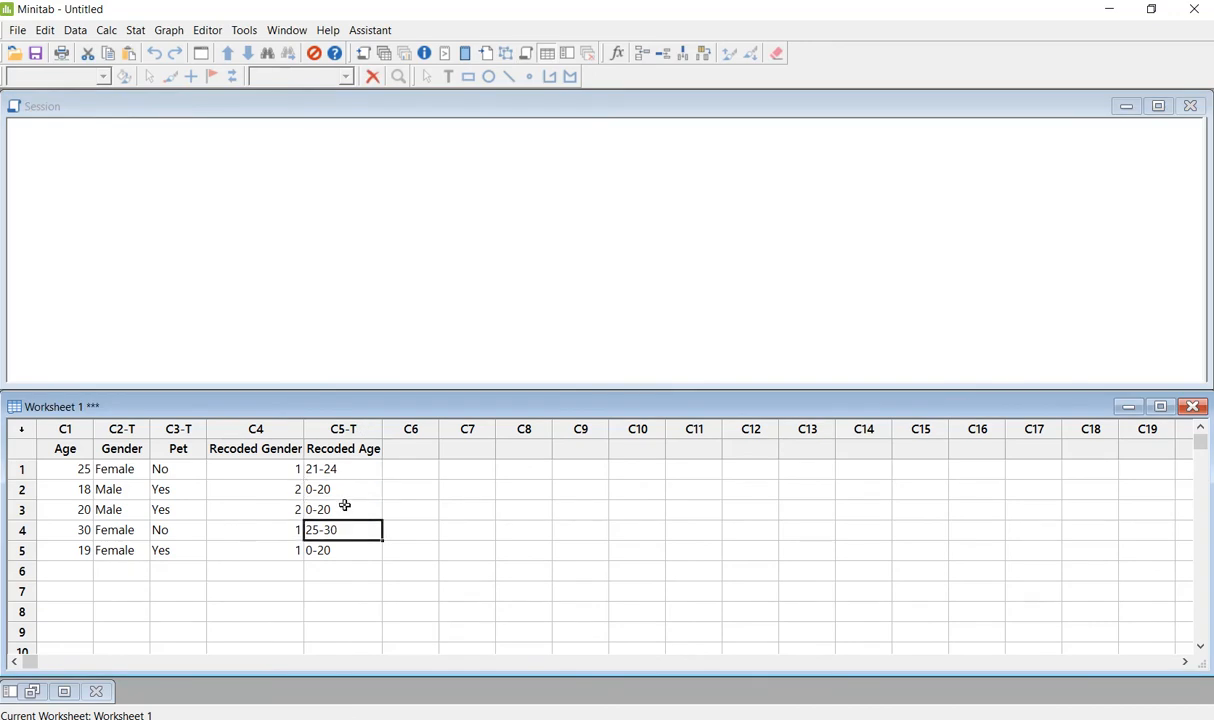
click(343, 469)
click(347, 489)
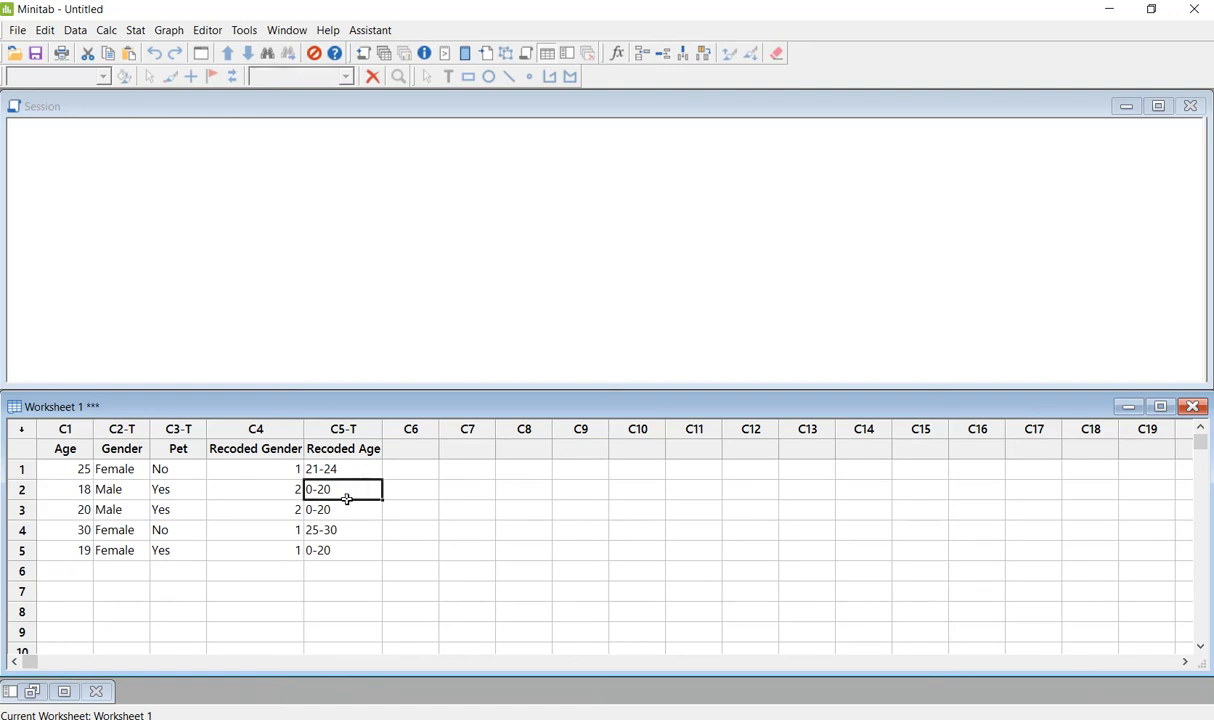
click(82, 470)
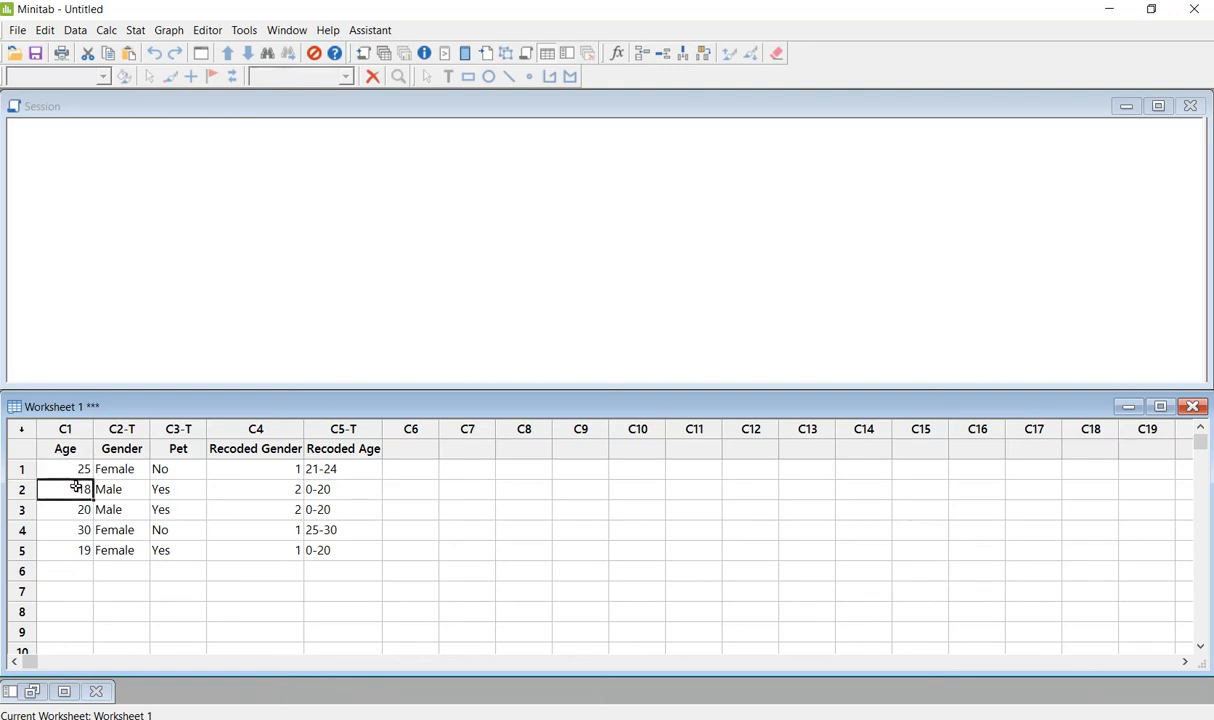
click(353, 468)
click(352, 489)
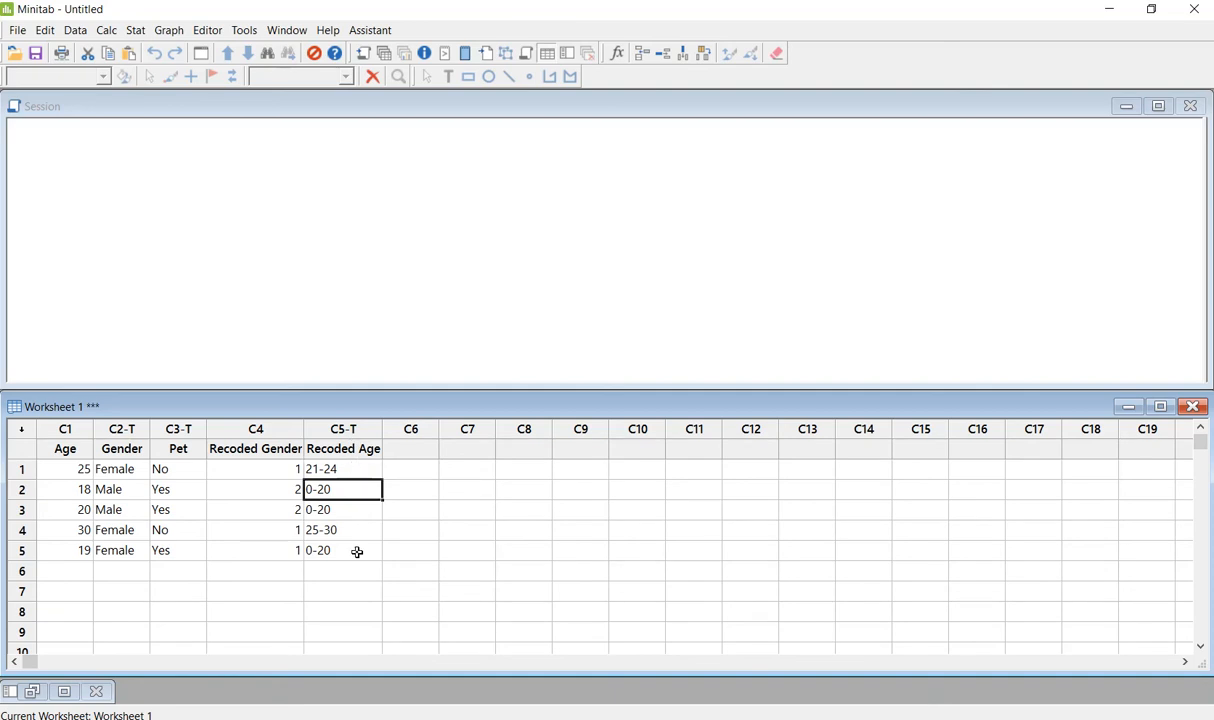
click(268, 468)
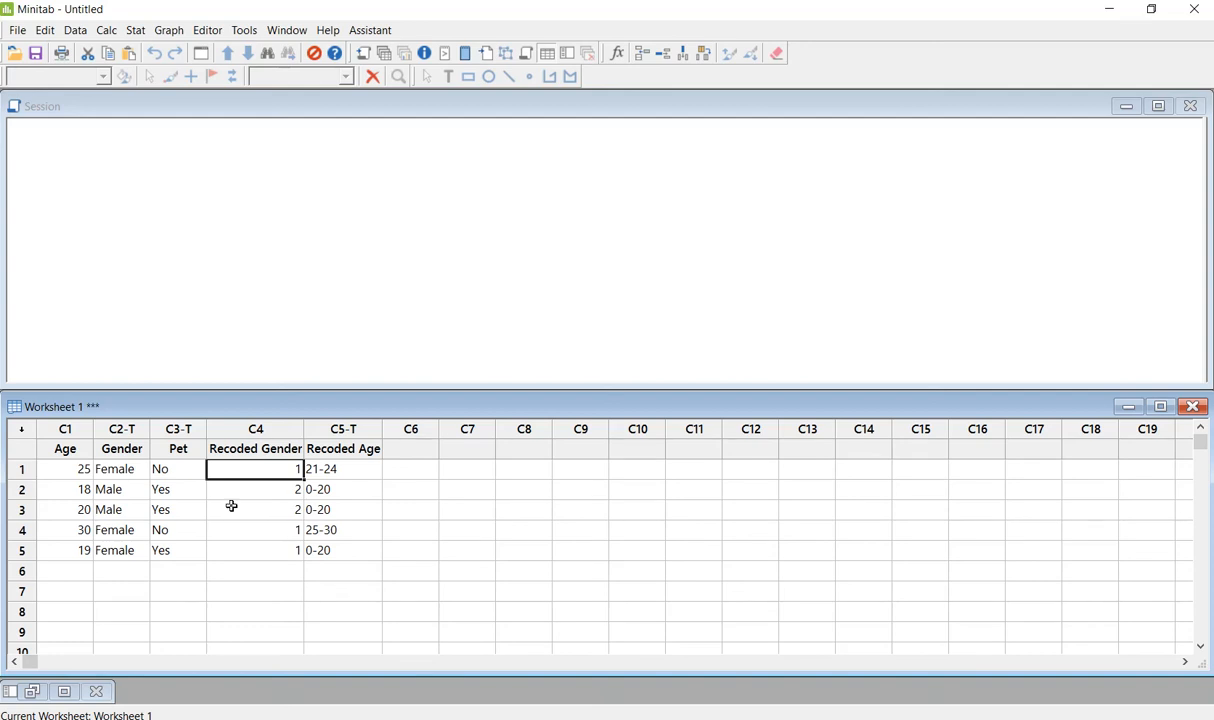
click(342, 489)
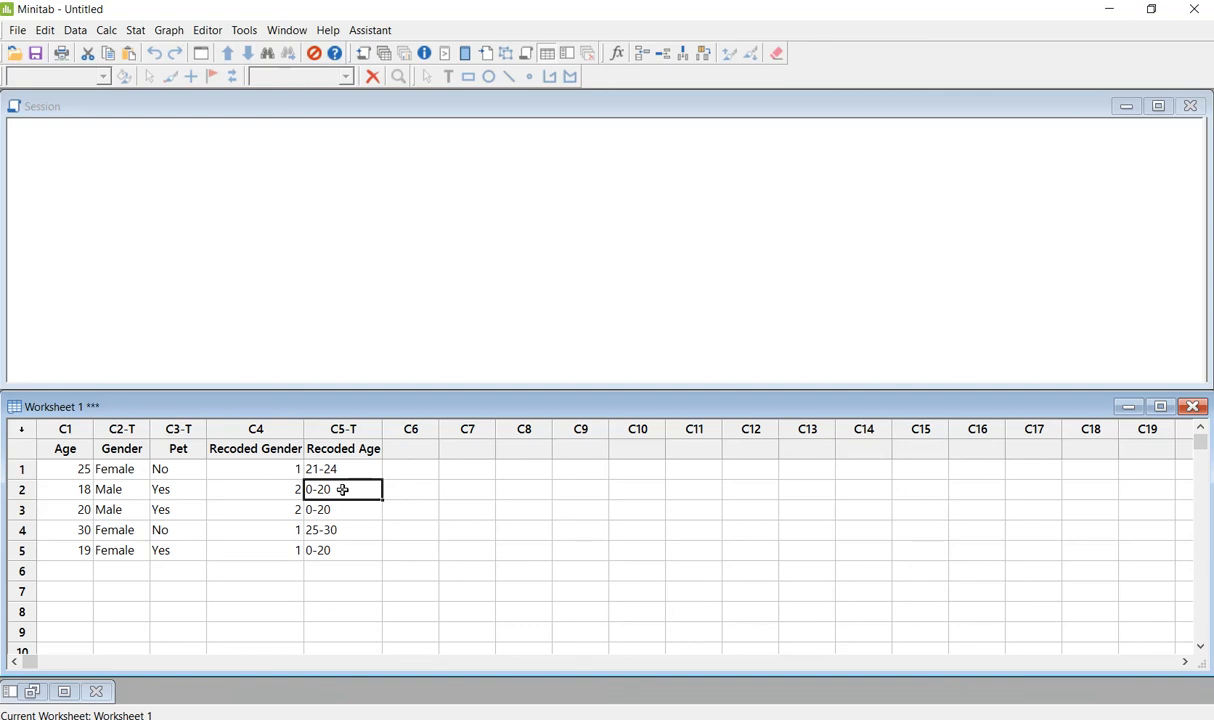
click(371, 470)
click(363, 436)
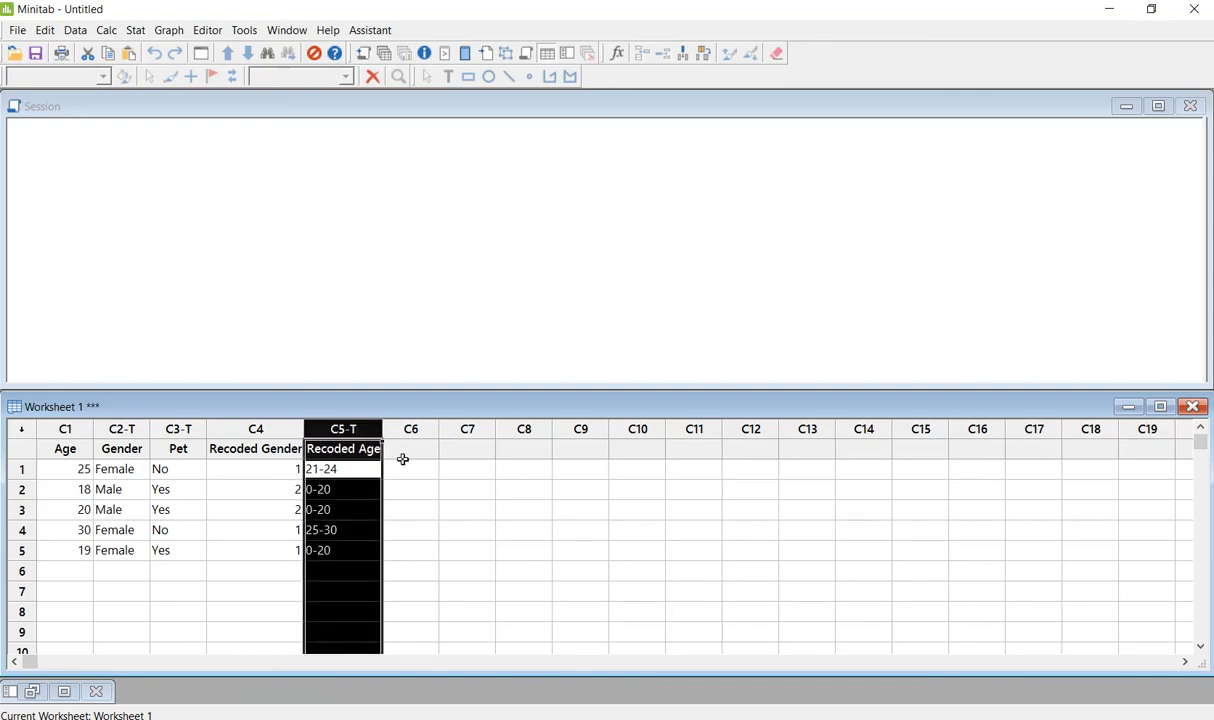
click(402, 452)
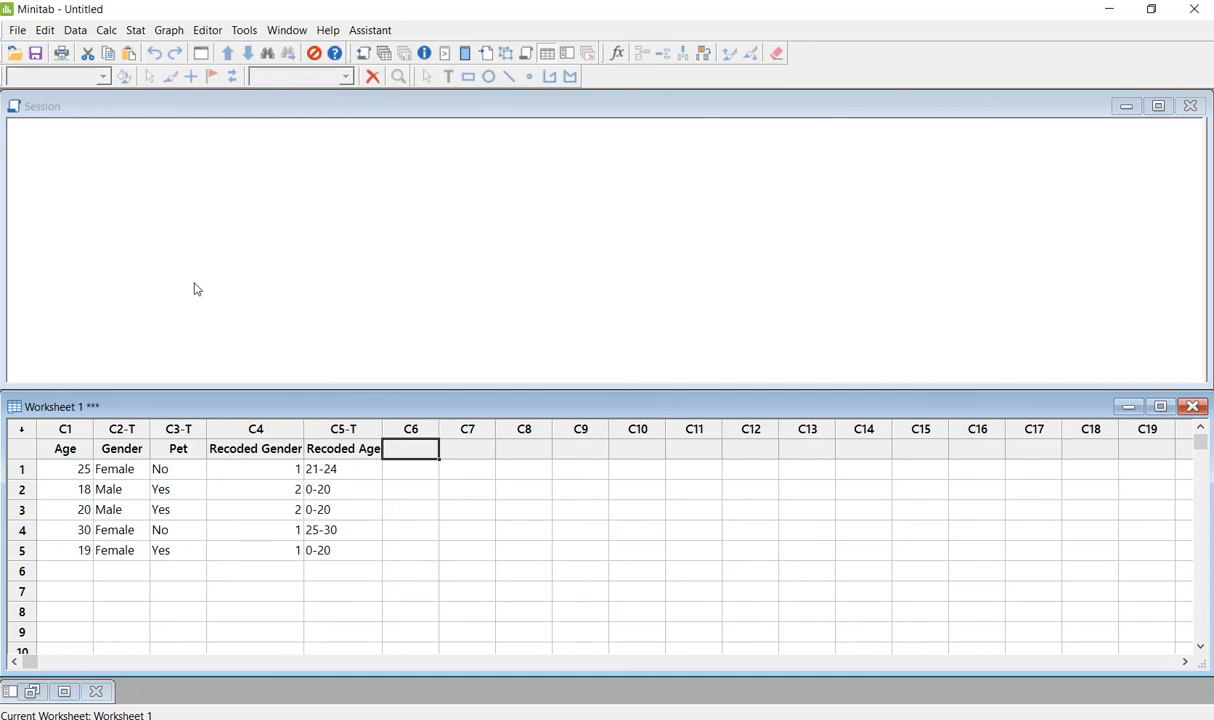
click(77, 30)
mouse_move(131, 348)
click(355, 252)
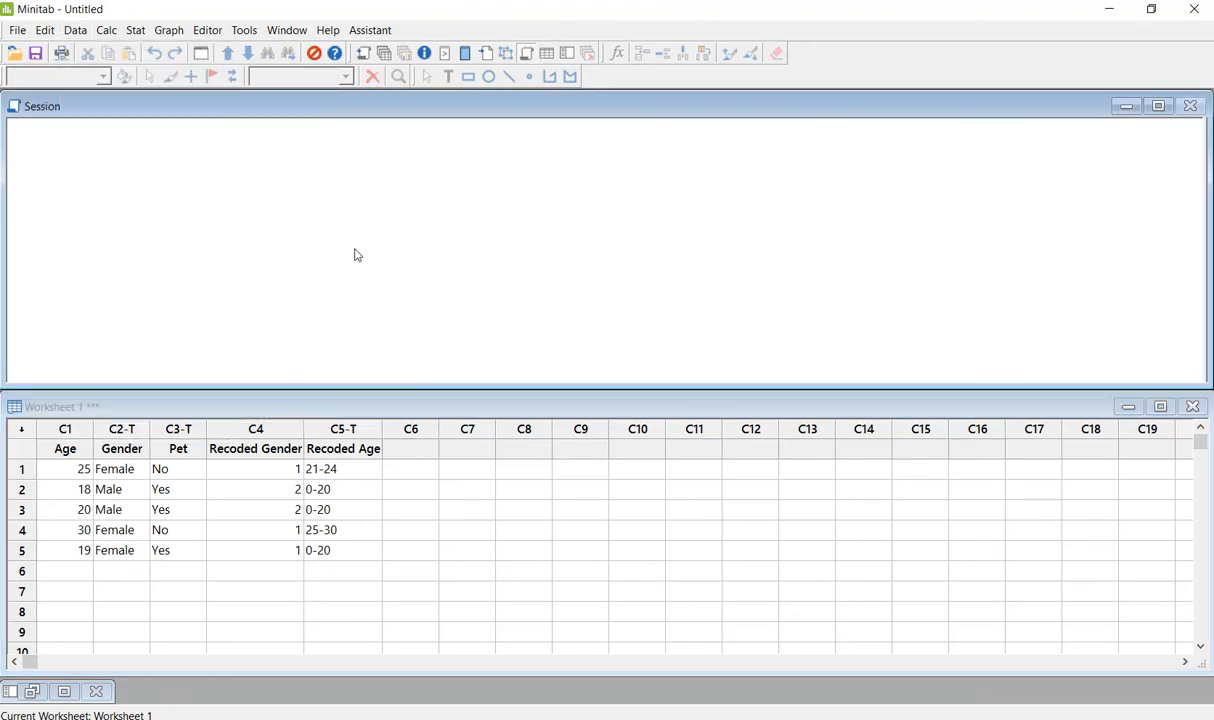
click(104, 31)
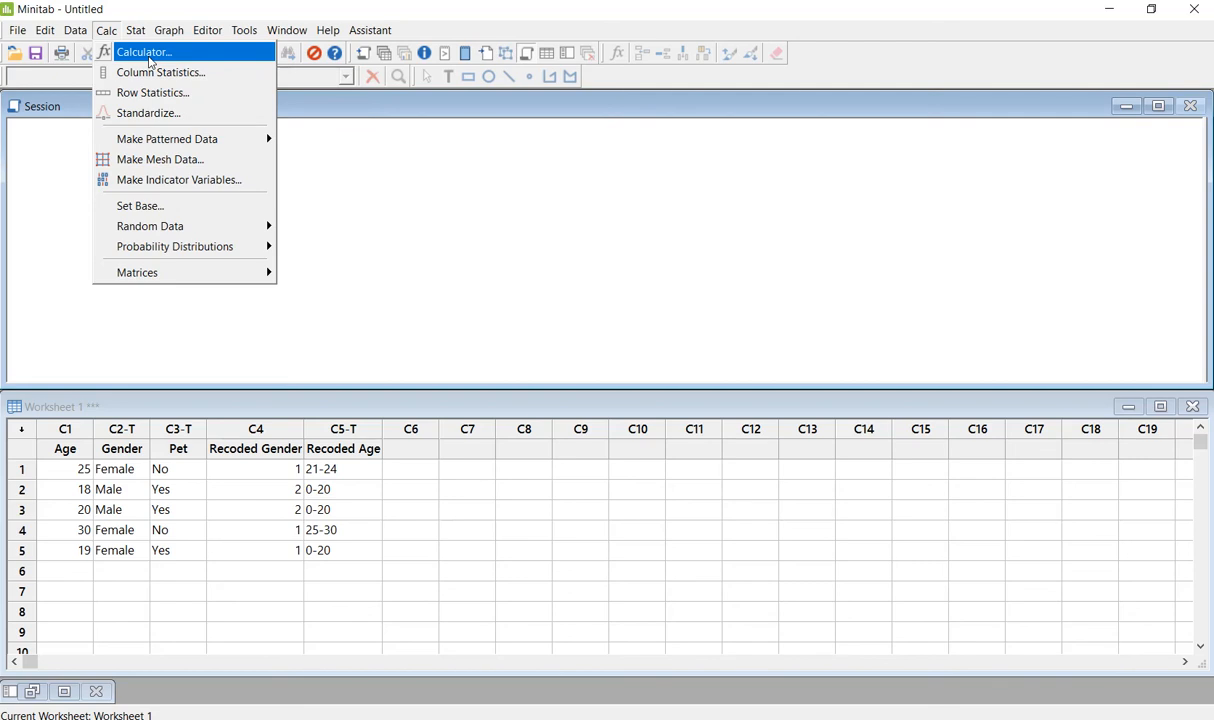
mouse_move(135, 38)
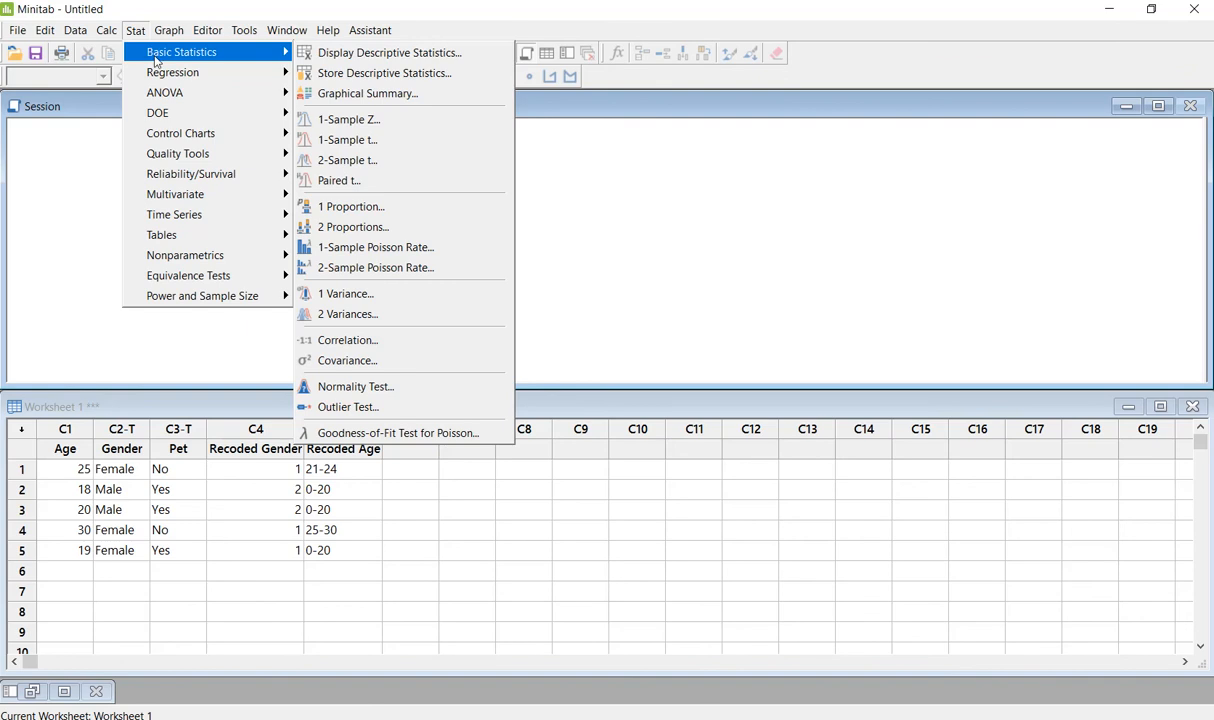
mouse_move(167, 94)
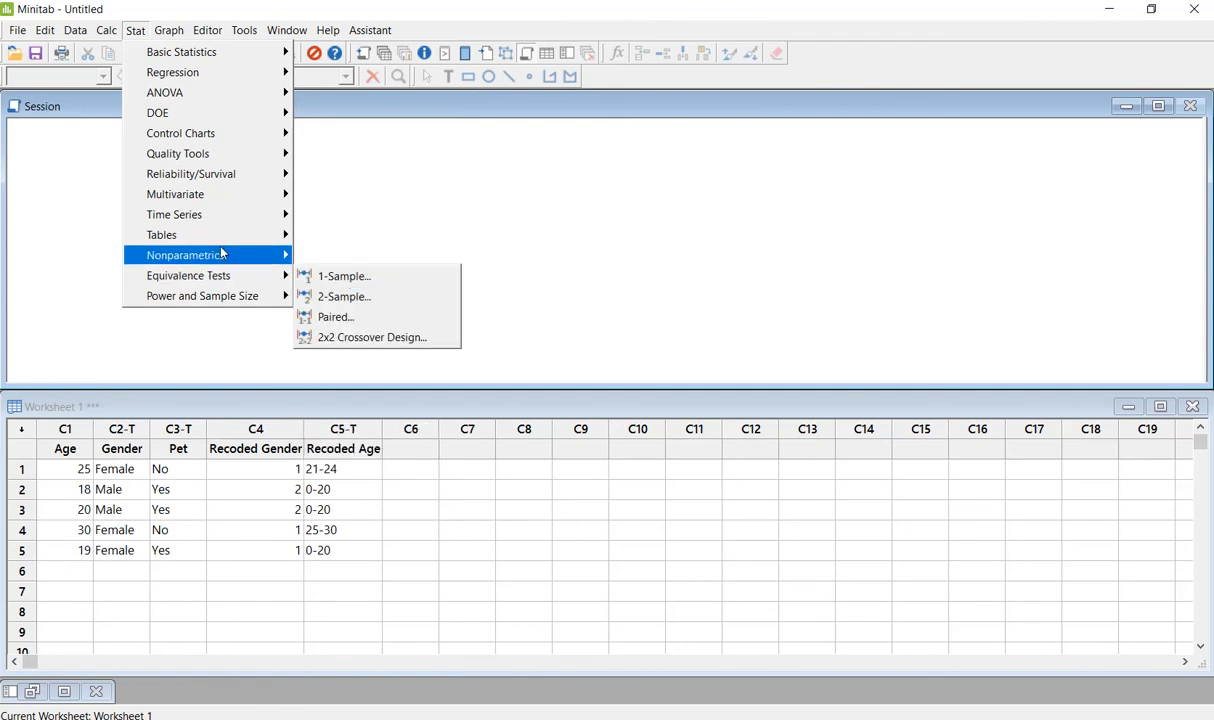
mouse_move(220, 240)
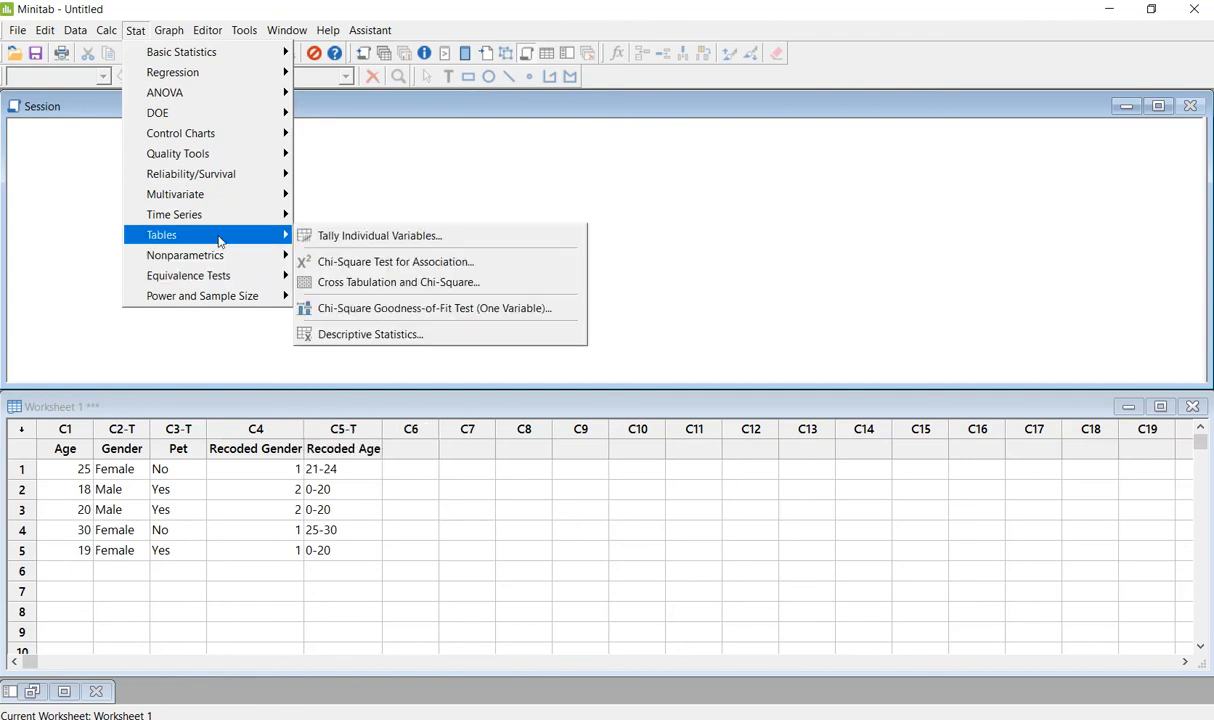
mouse_move(233, 58)
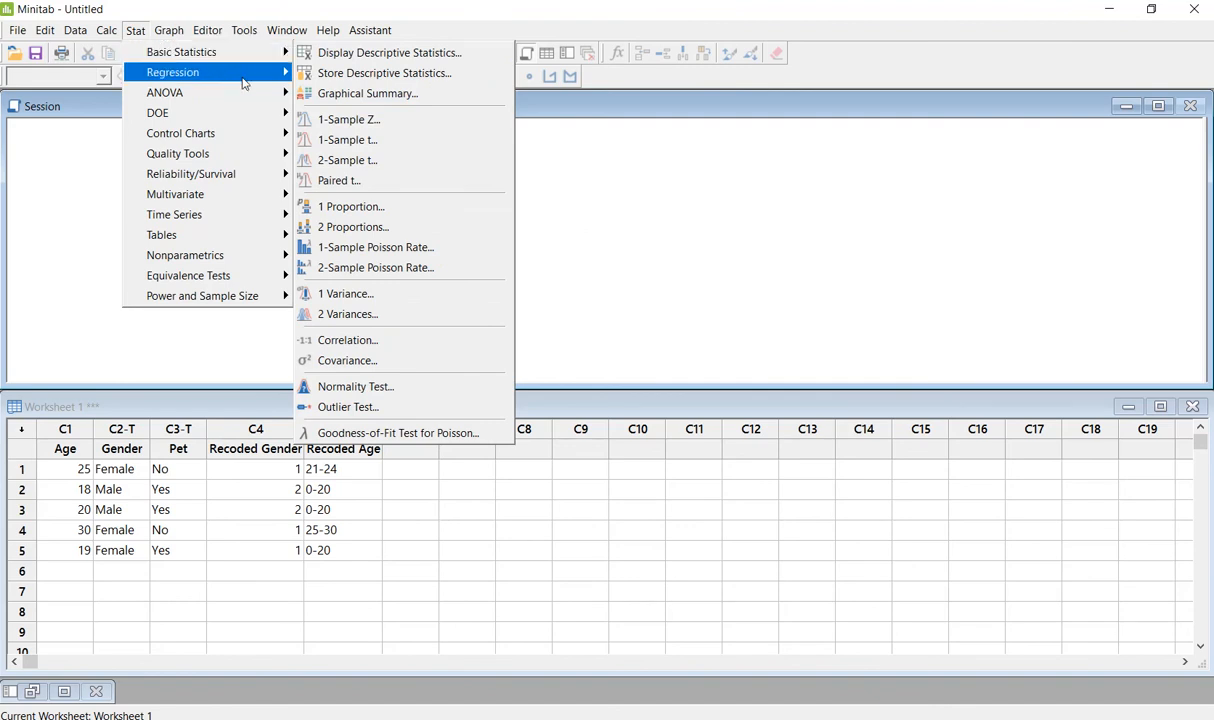
mouse_move(242, 80)
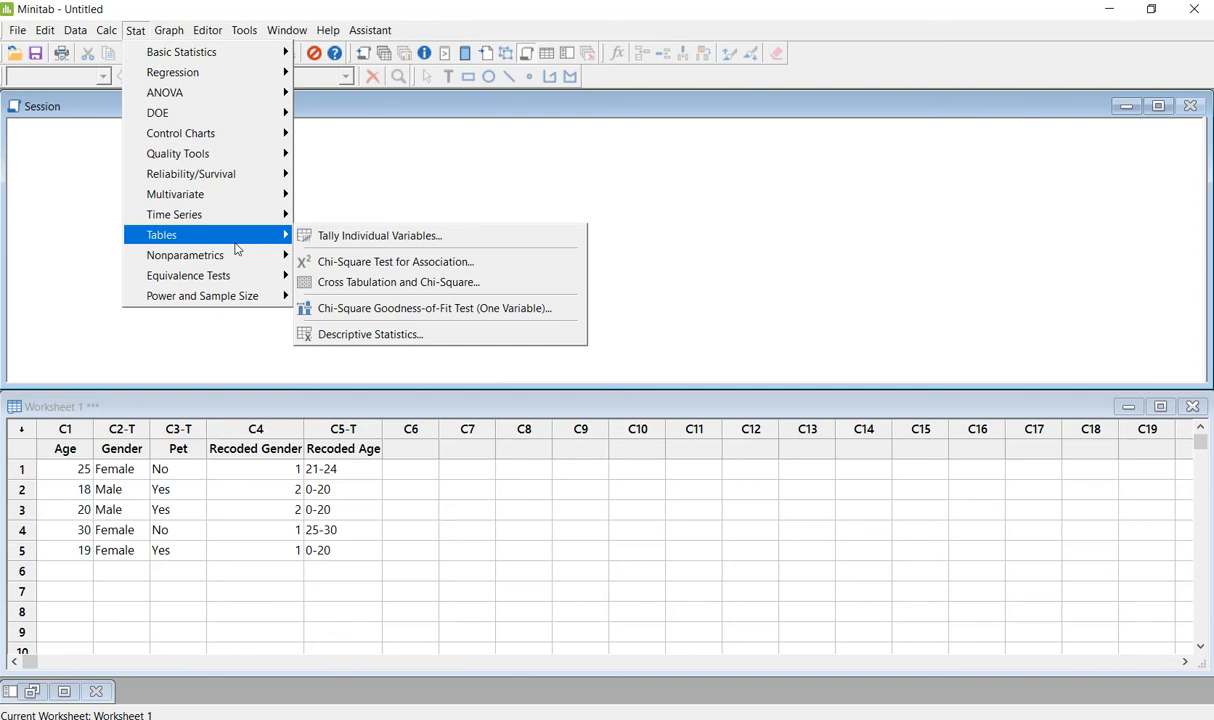
click(326, 163)
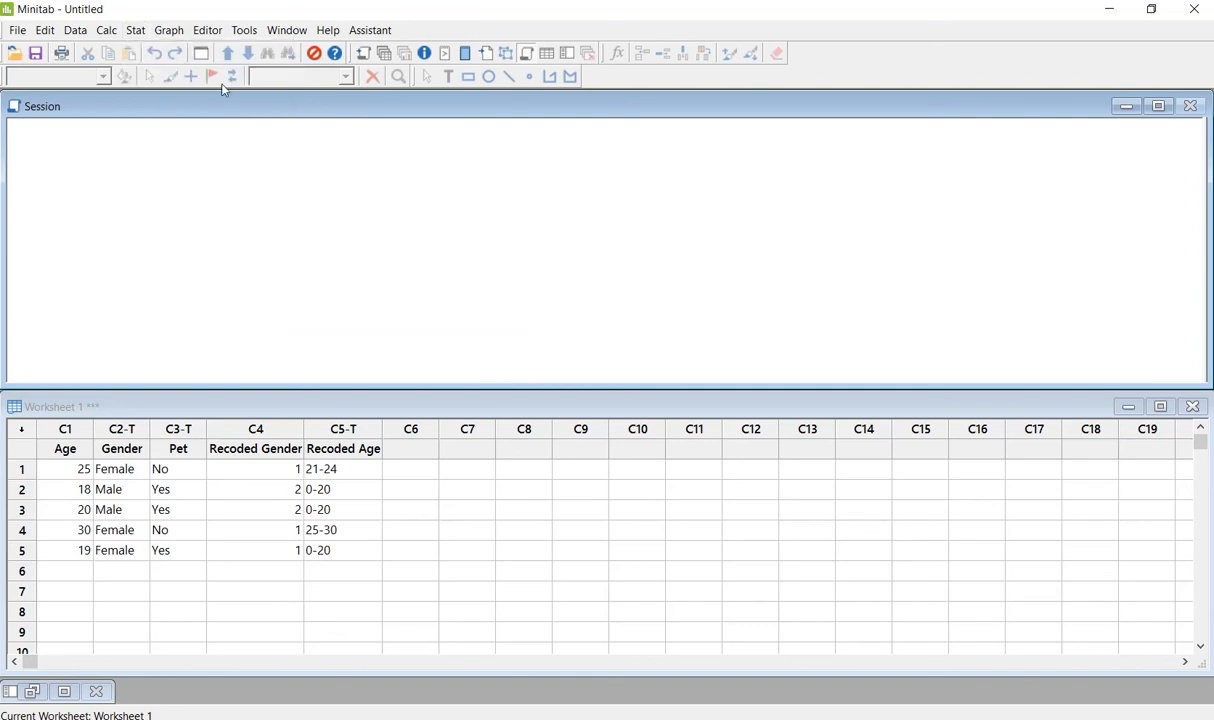
click(165, 32)
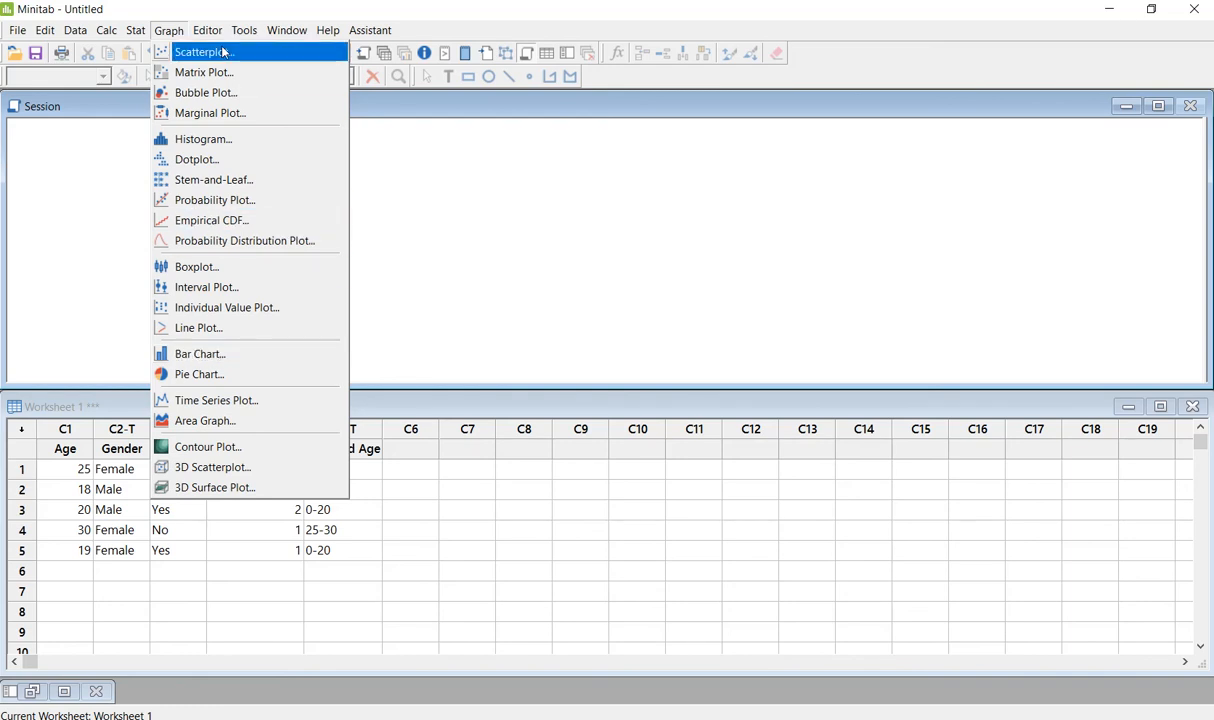
Look through the commands for the editor, tools, window arrangement, help and the Assistant
click(414, 140)
click(201, 33)
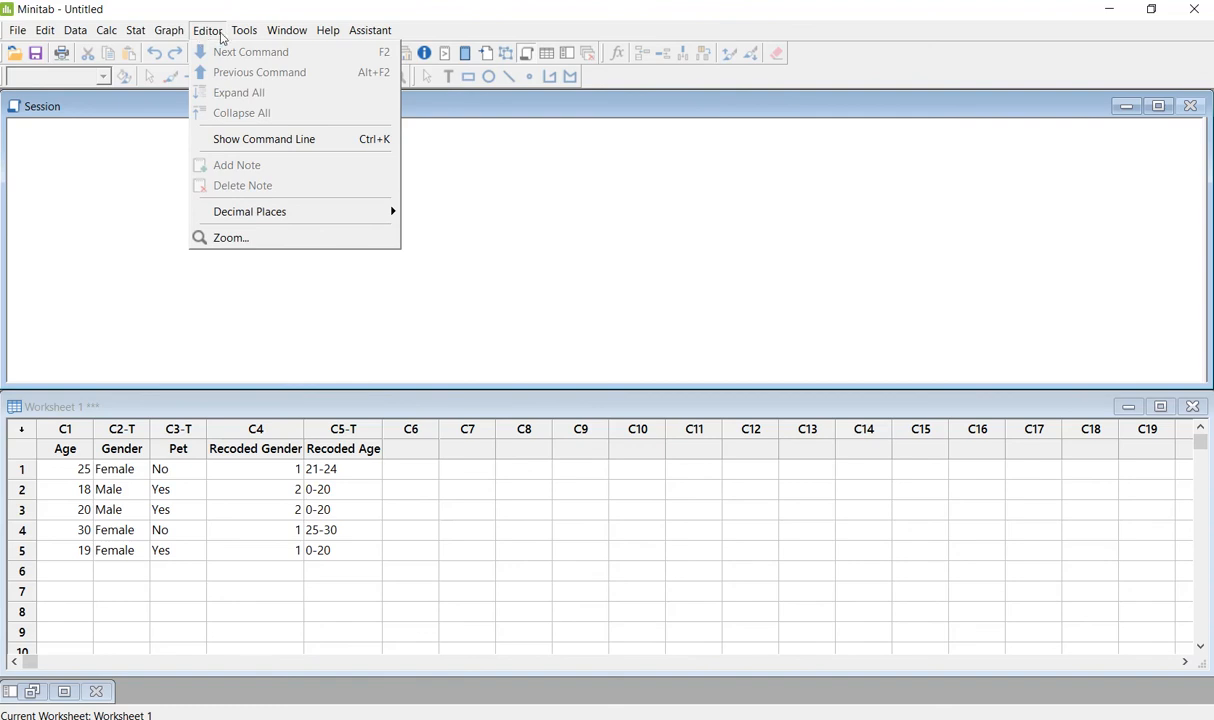
mouse_move(239, 40)
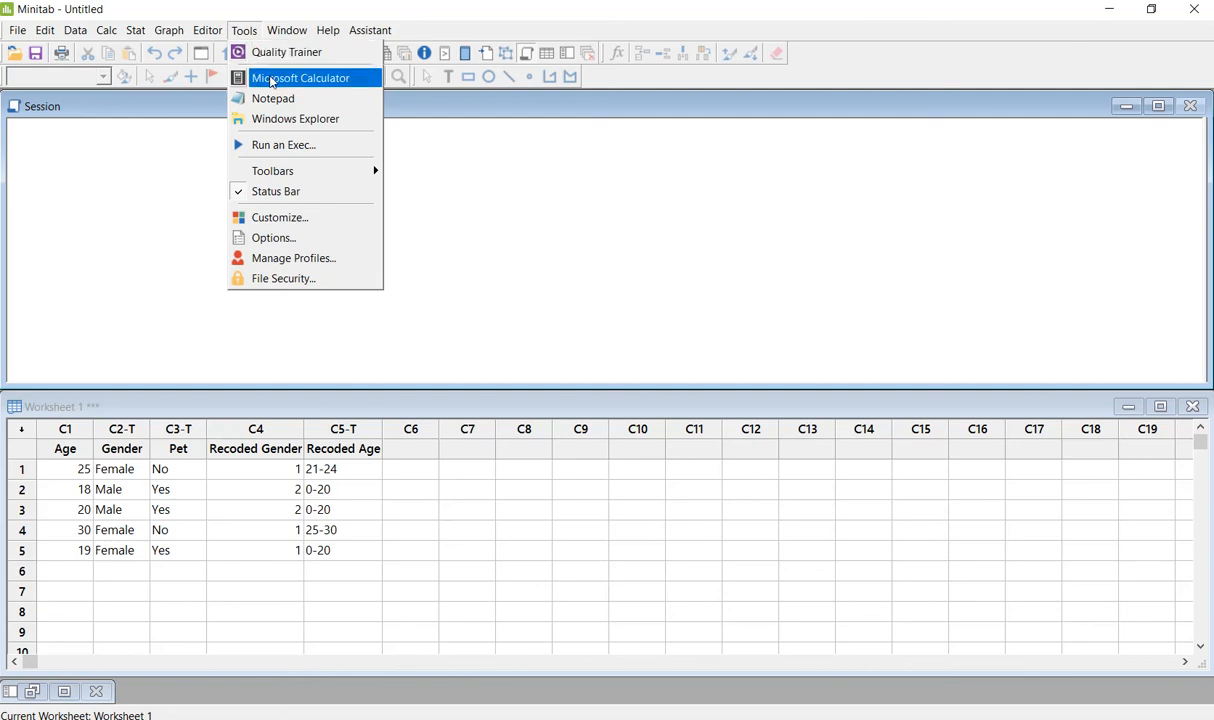
mouse_move(287, 33)
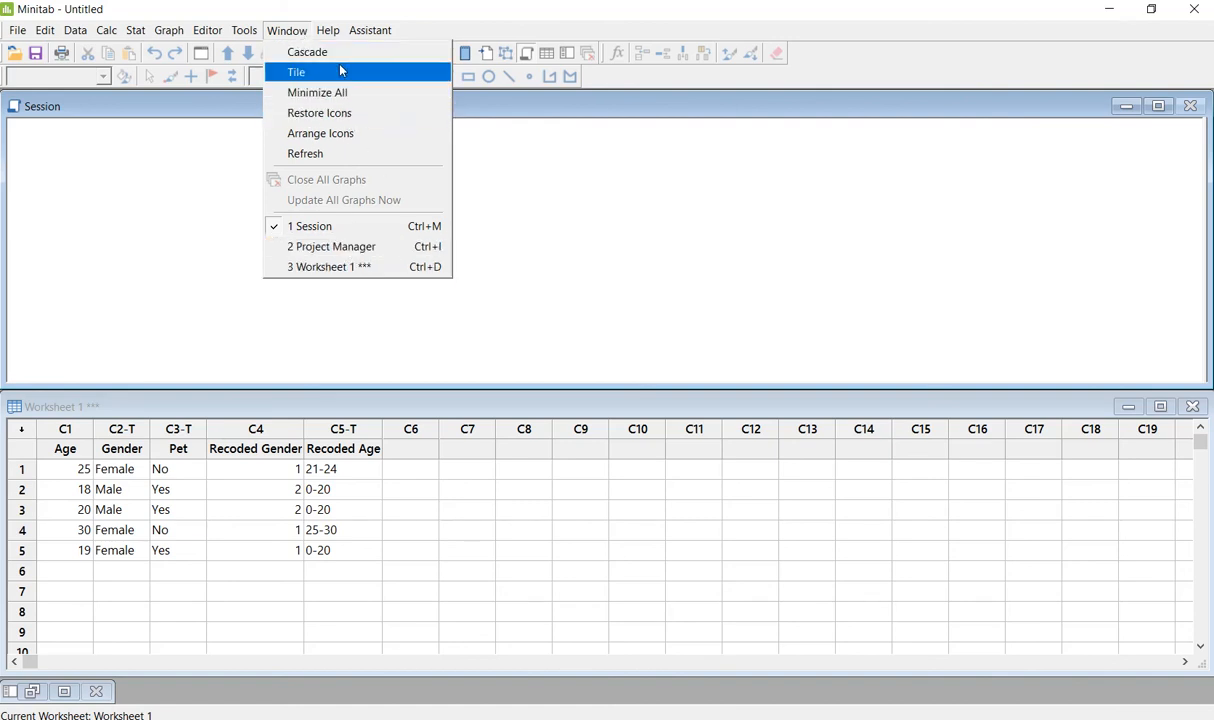
mouse_move(321, 31)
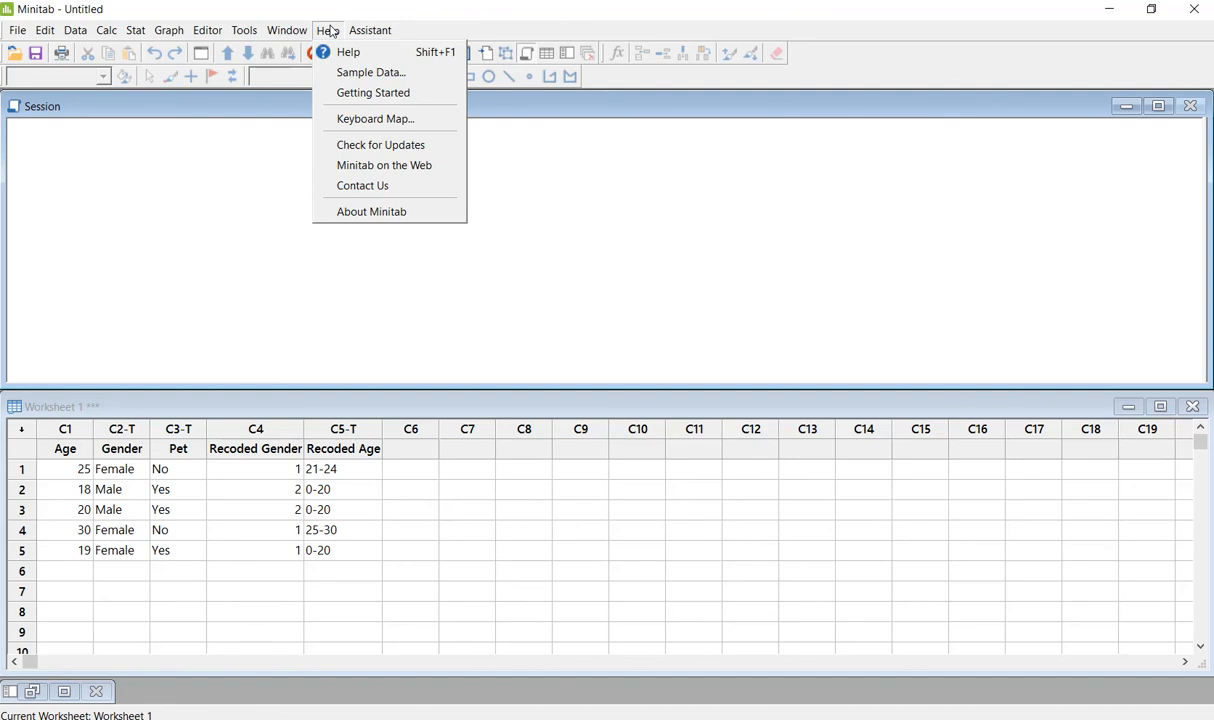
mouse_move(360, 42)
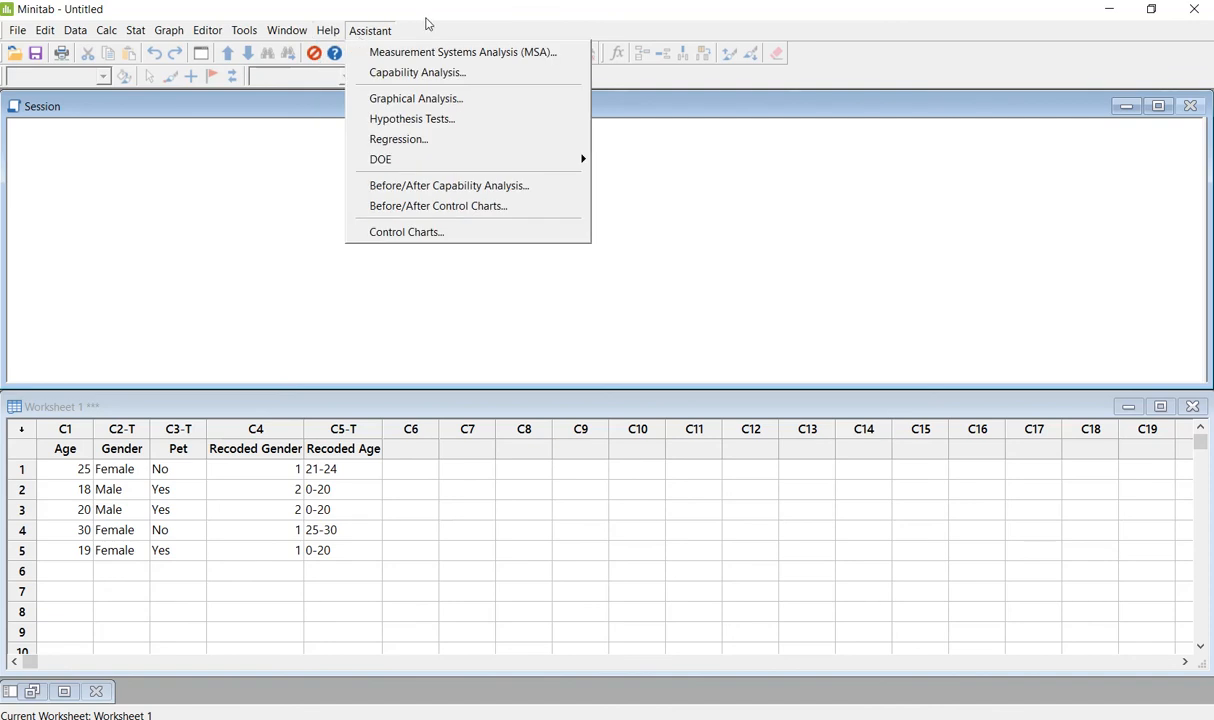
click(404, 18)
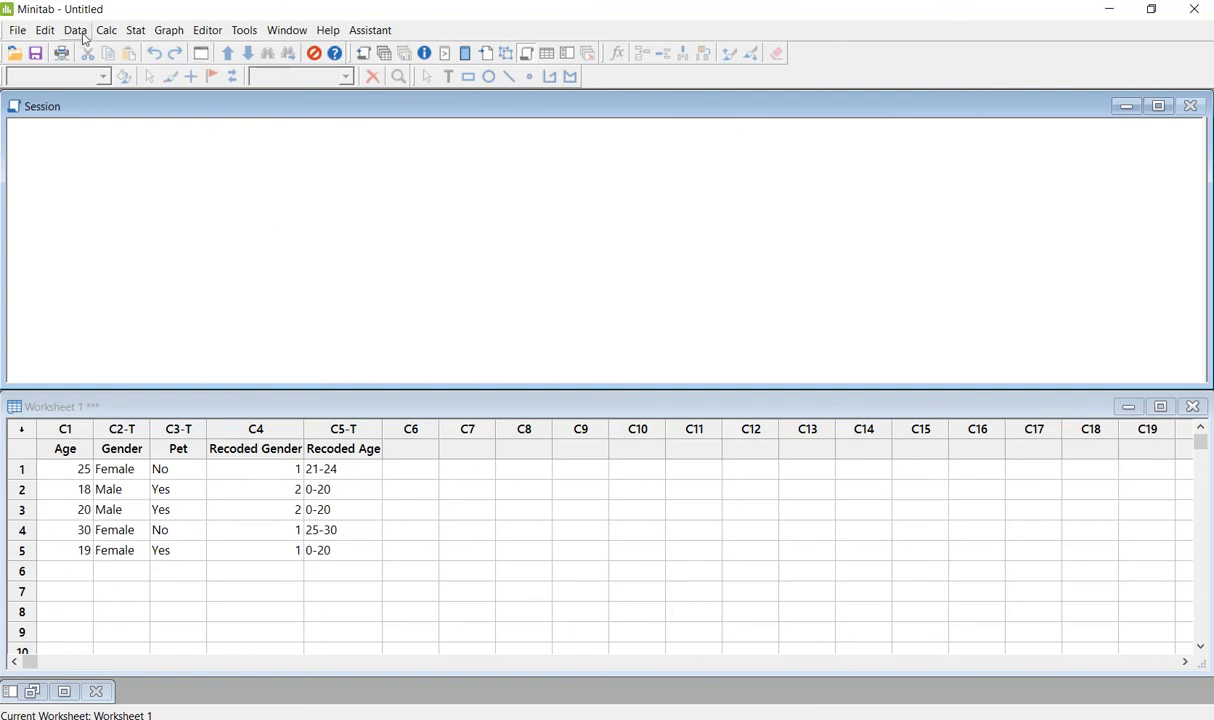
Reopen the last Recode to Text dialog, change the third recoded value to 25-31 and run the Age recode
click(202, 54)
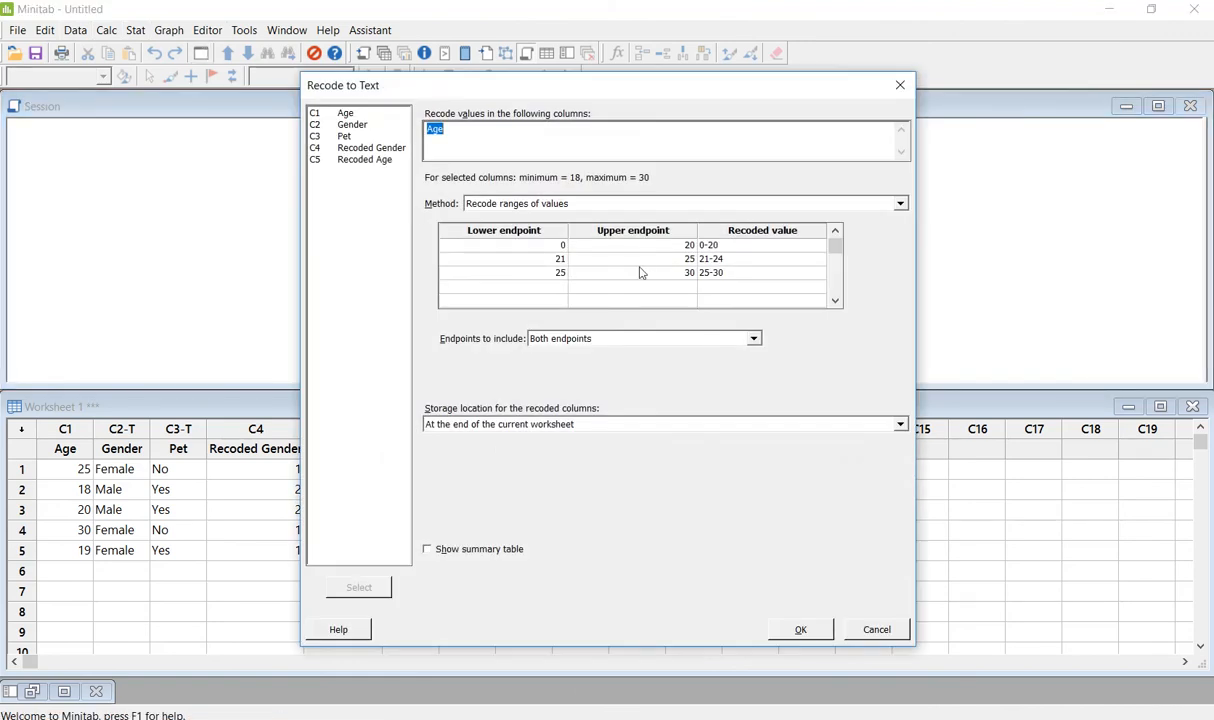
click(752, 247)
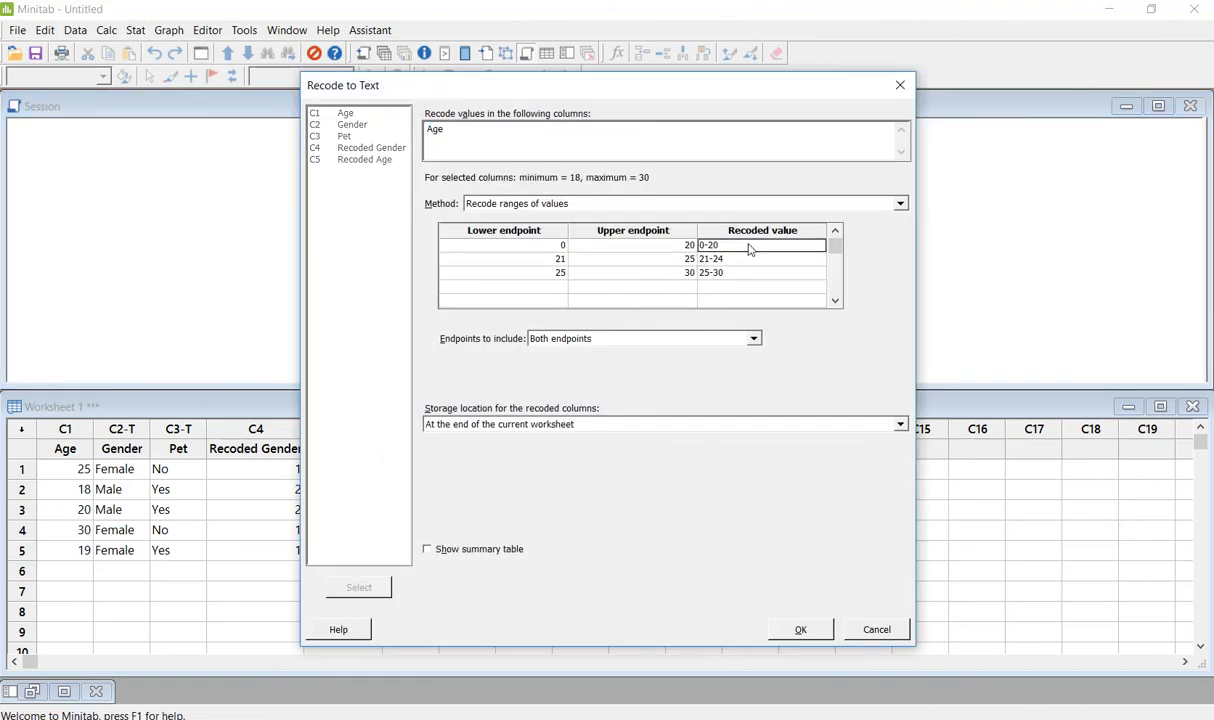
click(733, 276)
click(733, 276)
key(BackSpace)
text(1)
click(803, 629)
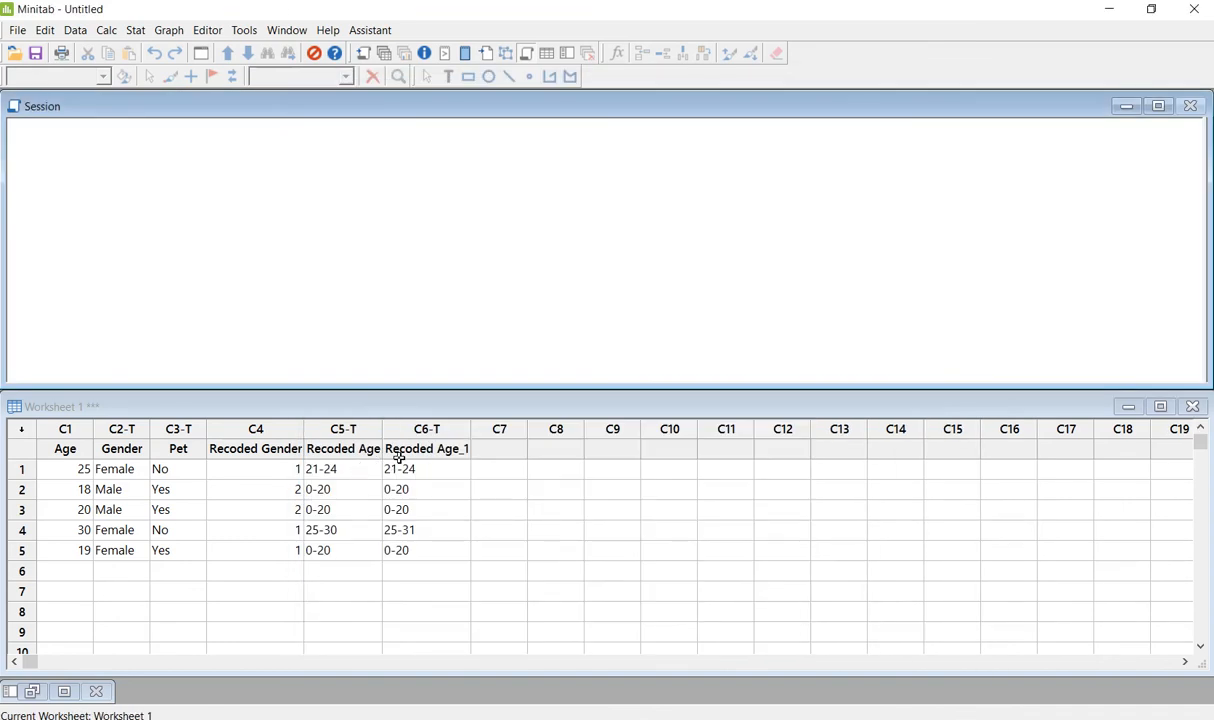
Delete the duplicate Recoded Age_1 column C6 from the worksheet
click(428, 448)
right_click(439, 428)
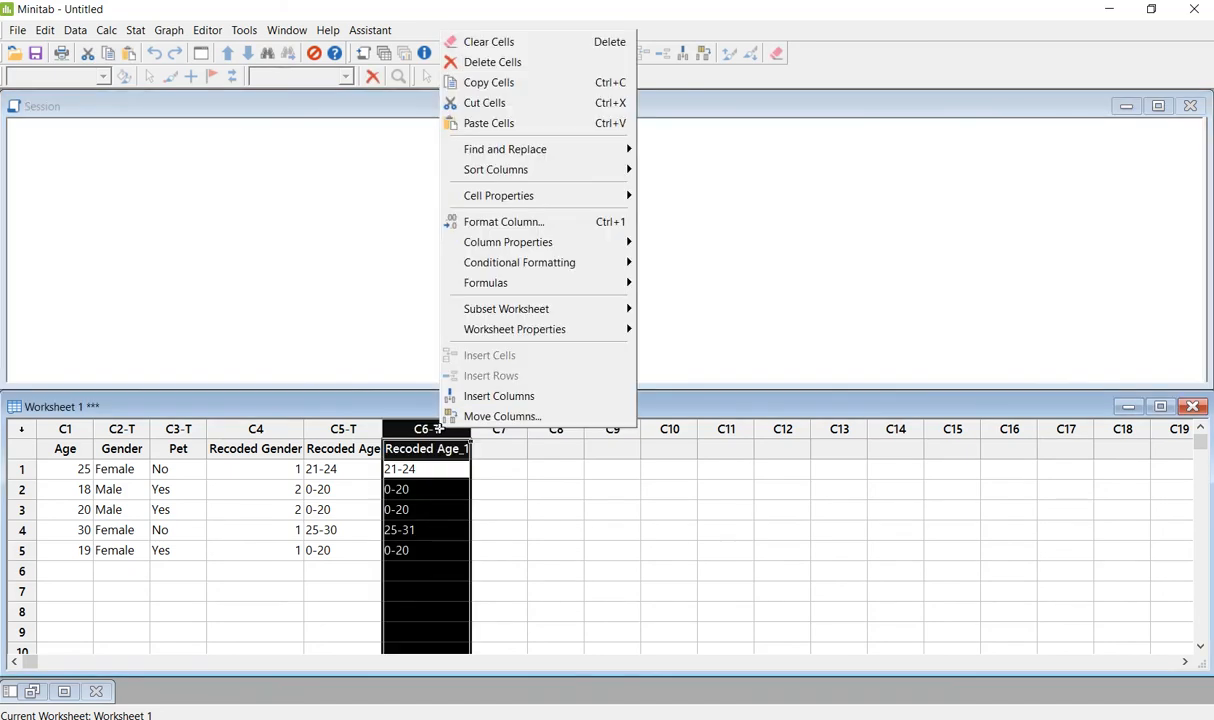
click(505, 63)
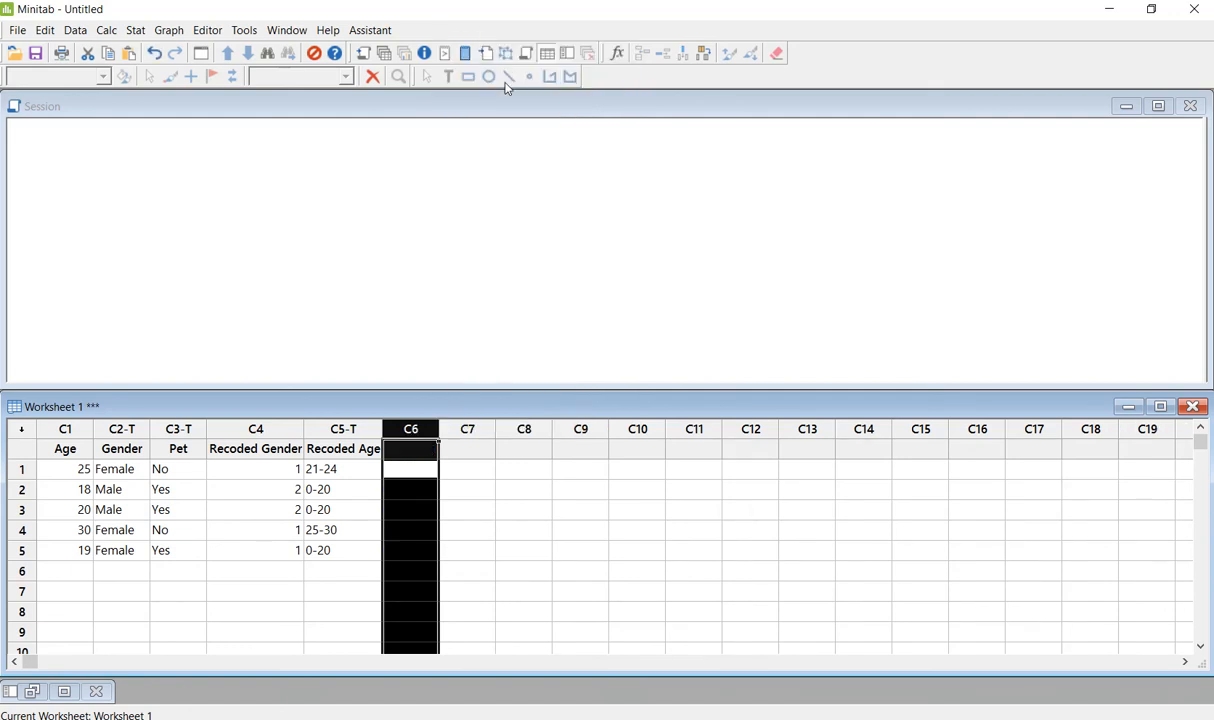
click(466, 471)
Examine the commands available for the Recoded Age column, including its cell properties
click(335, 429)
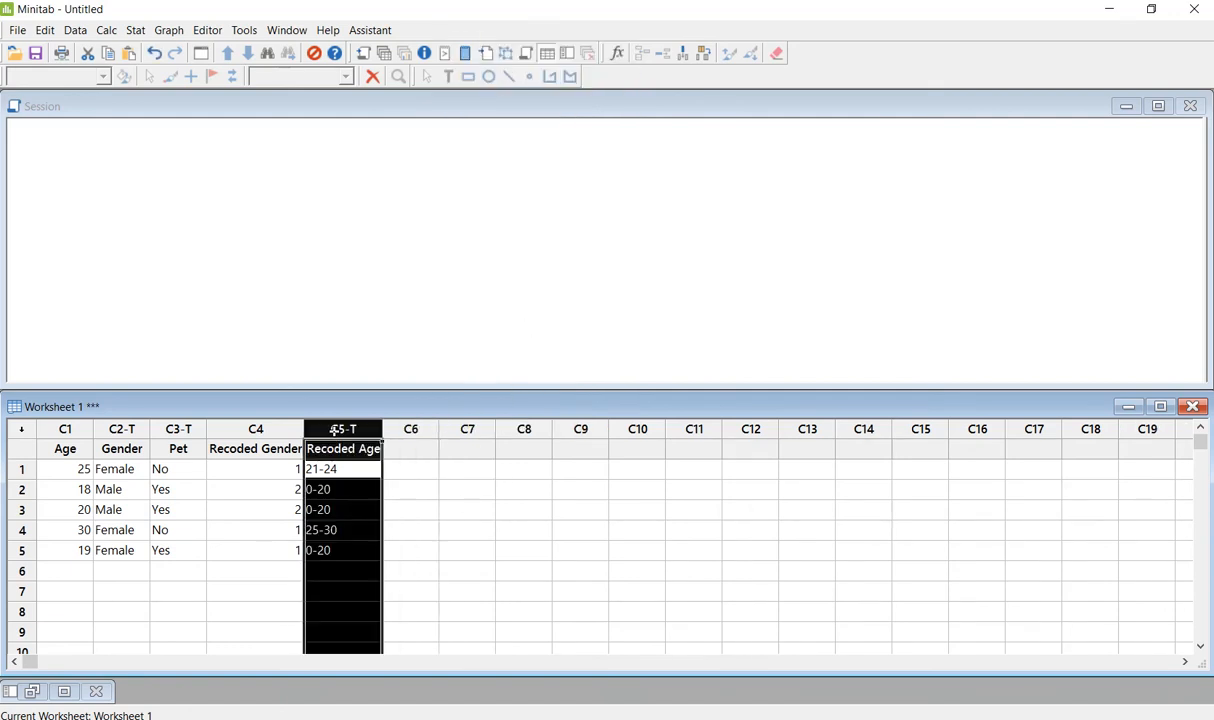
right_click(335, 430)
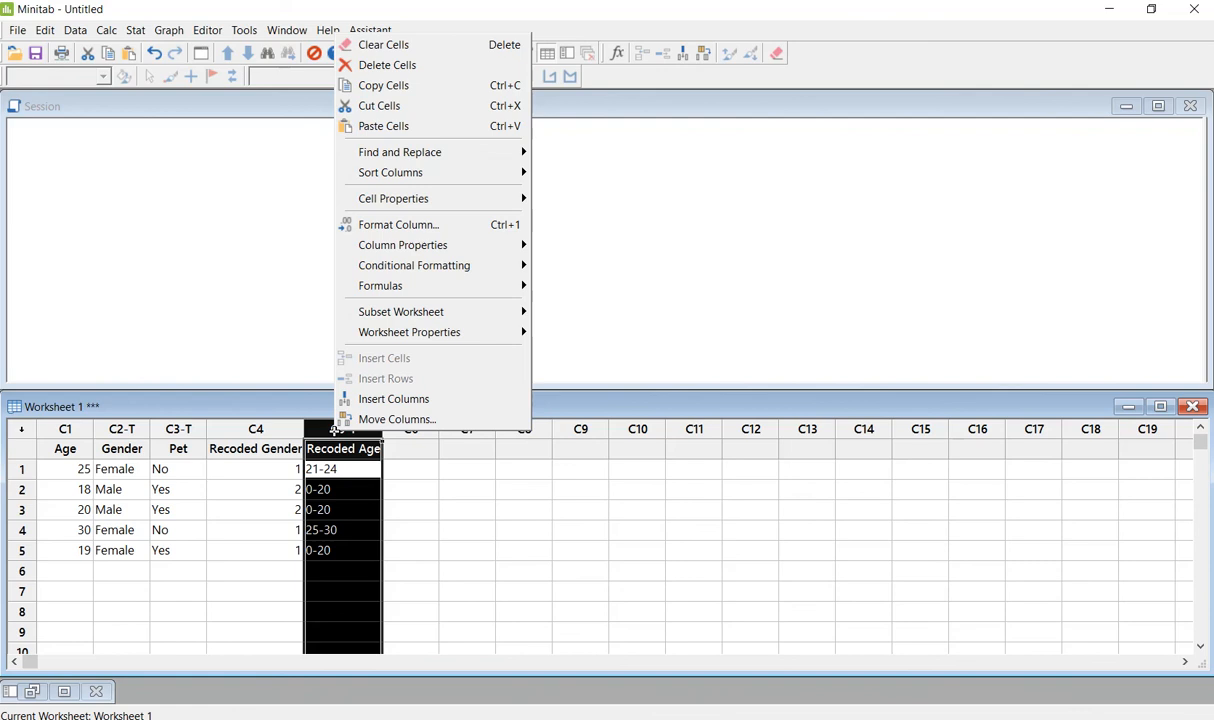
mouse_move(419, 207)
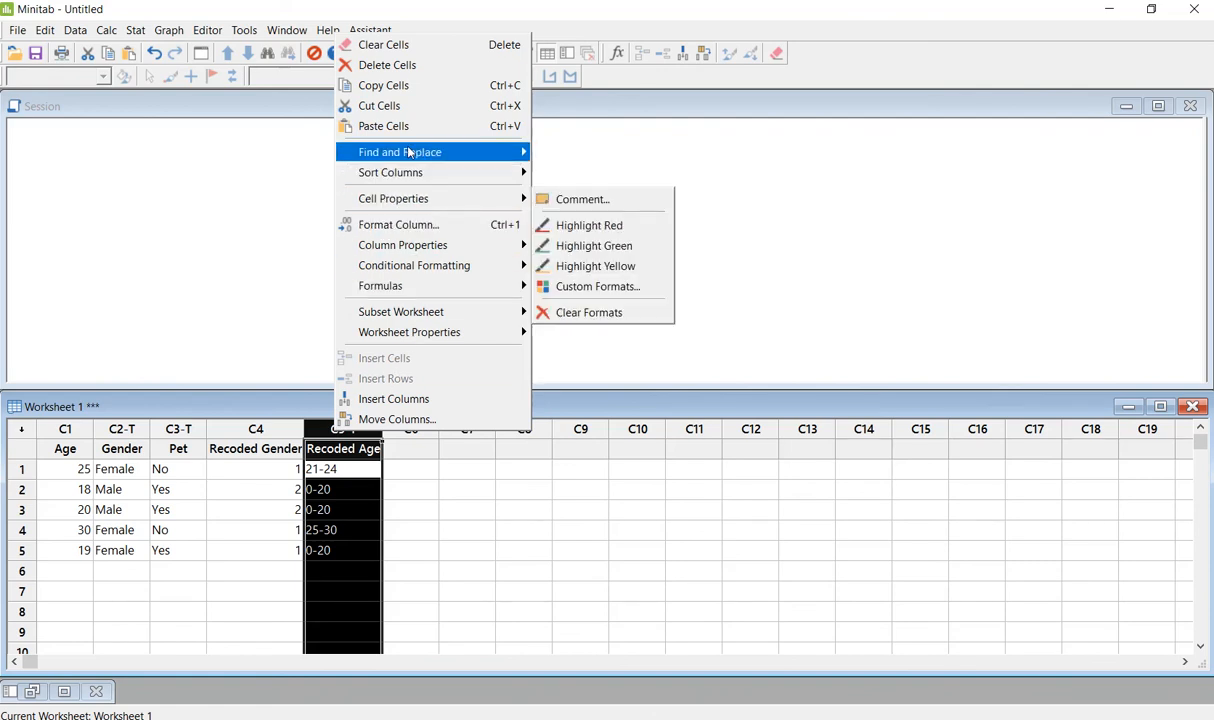
click(650, 254)
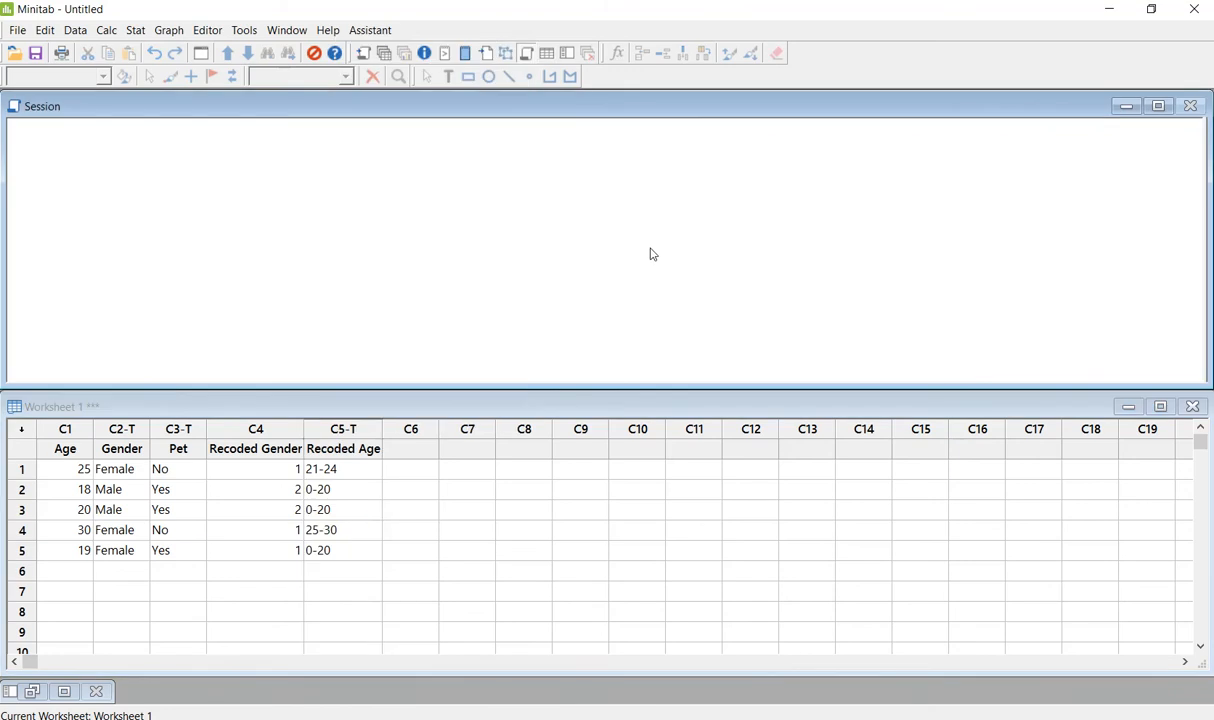